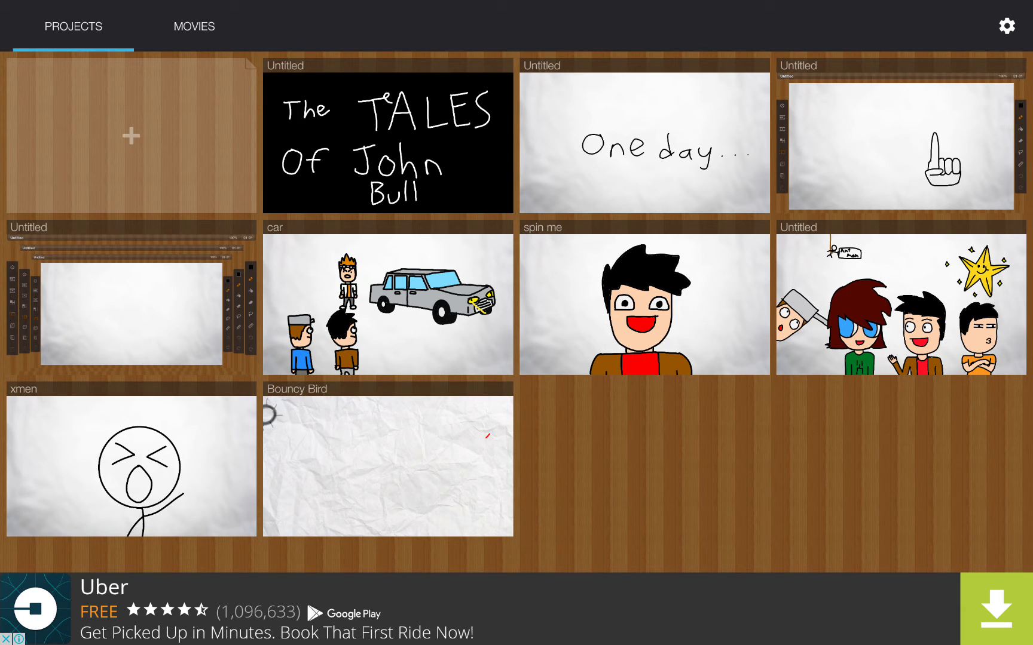
Step: Long-press the 'spin me' tile in the Projects gallery to enter selection mode
{"action": "left_click_drag", "start_coordinate": [598, 299], "coordinate": [538, 299]}
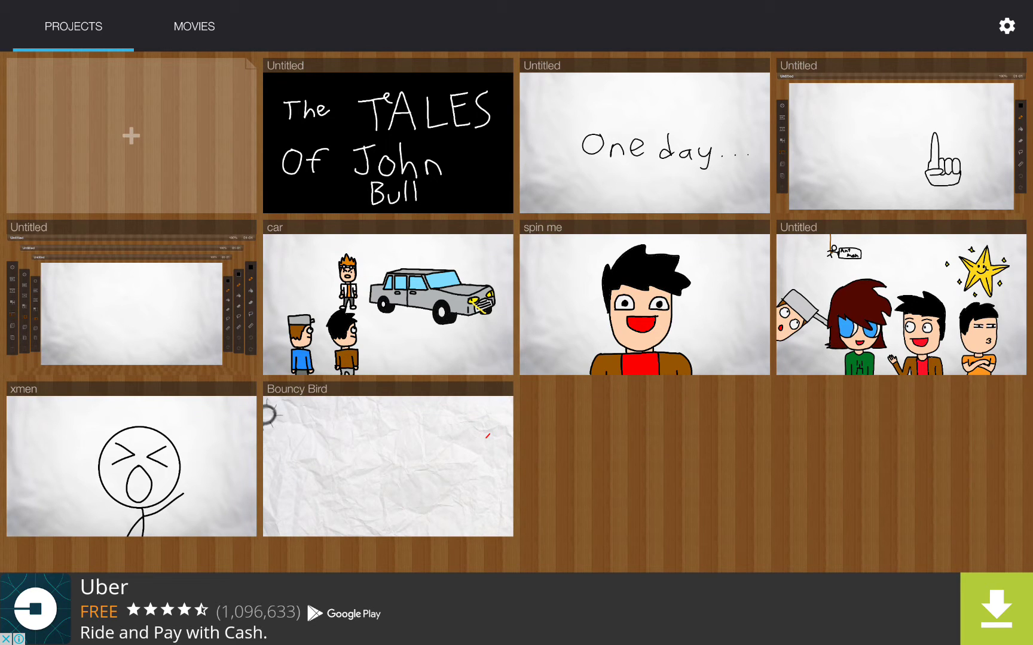
Step: Select 'spin me', the characters Untitled and 'One day...' projects, and delete all three
{"action": "left_click", "coordinate": [644, 299]}
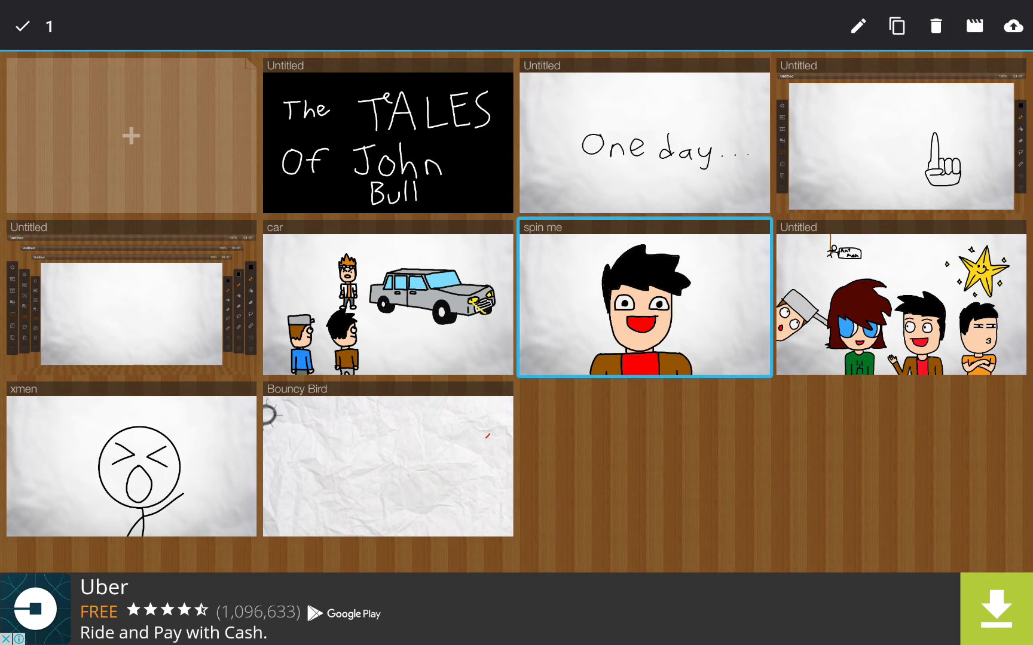
{"action": "left_click", "coordinate": [901, 299]}
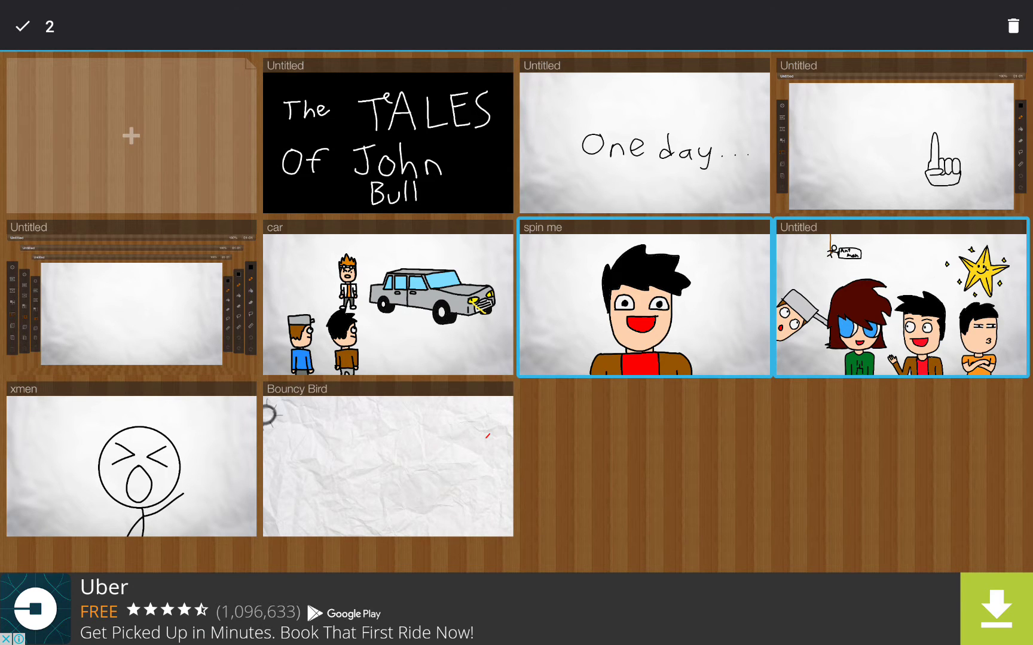
{"action": "left_click", "coordinate": [644, 144]}
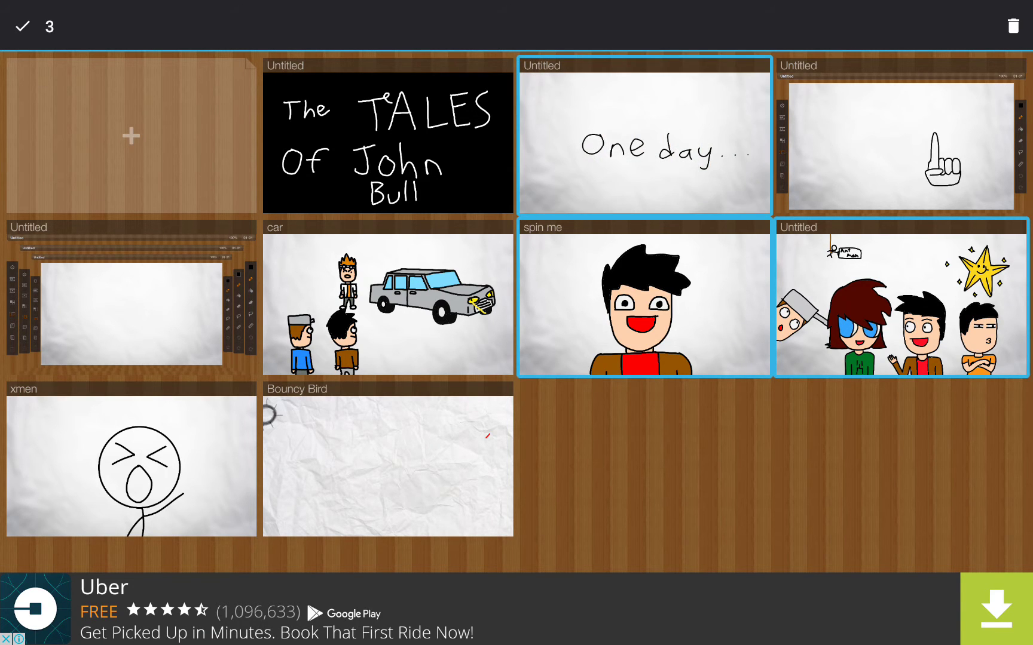
{"action": "left_click", "coordinate": [1012, 26]}
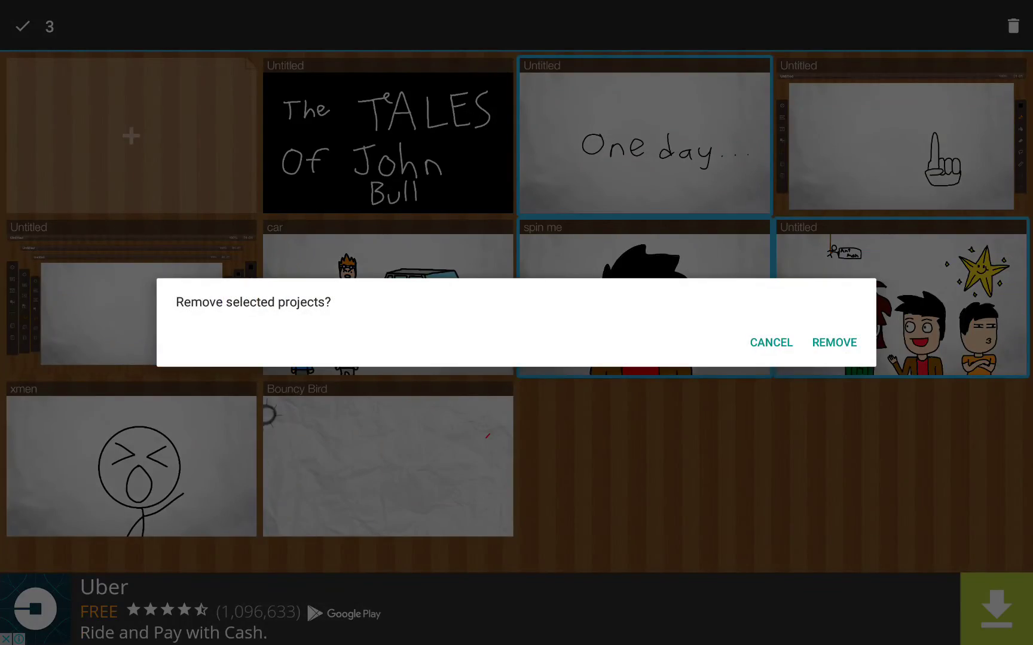
{"action": "left_click", "coordinate": [834, 343]}
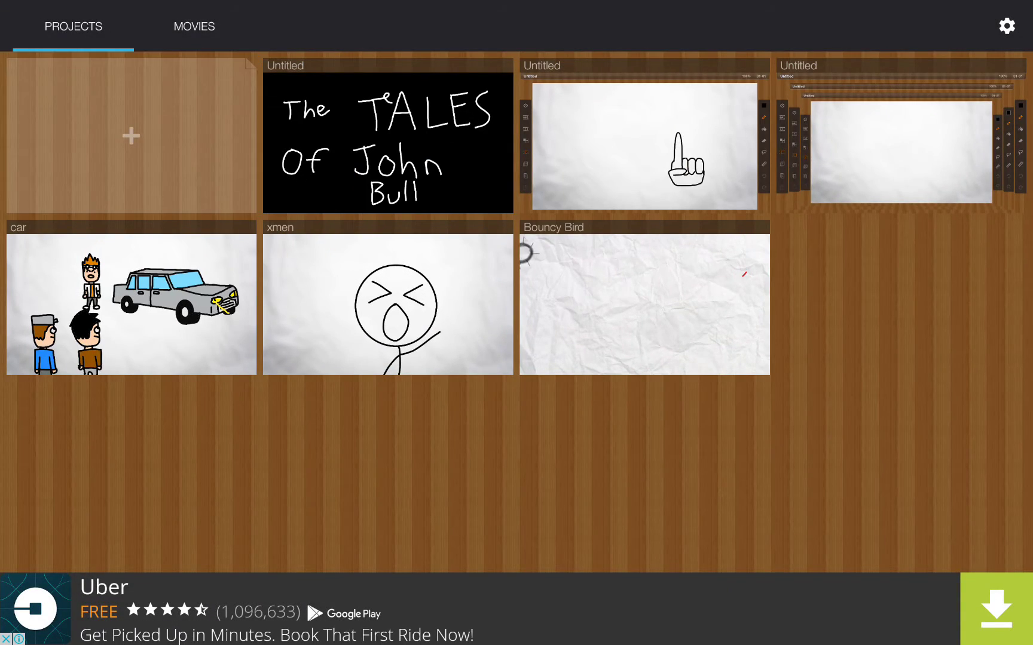
Step: Start a new project and try setting its frame rate to 11 fps
{"action": "left_click", "coordinate": [130, 136]}
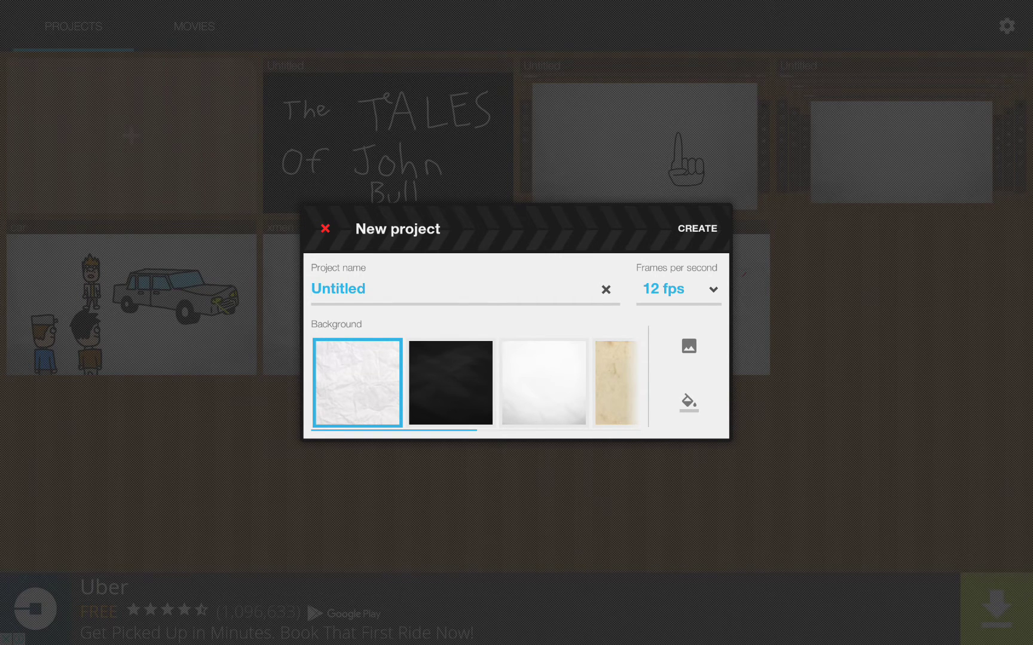
{"action": "left_click", "coordinate": [678, 289]}
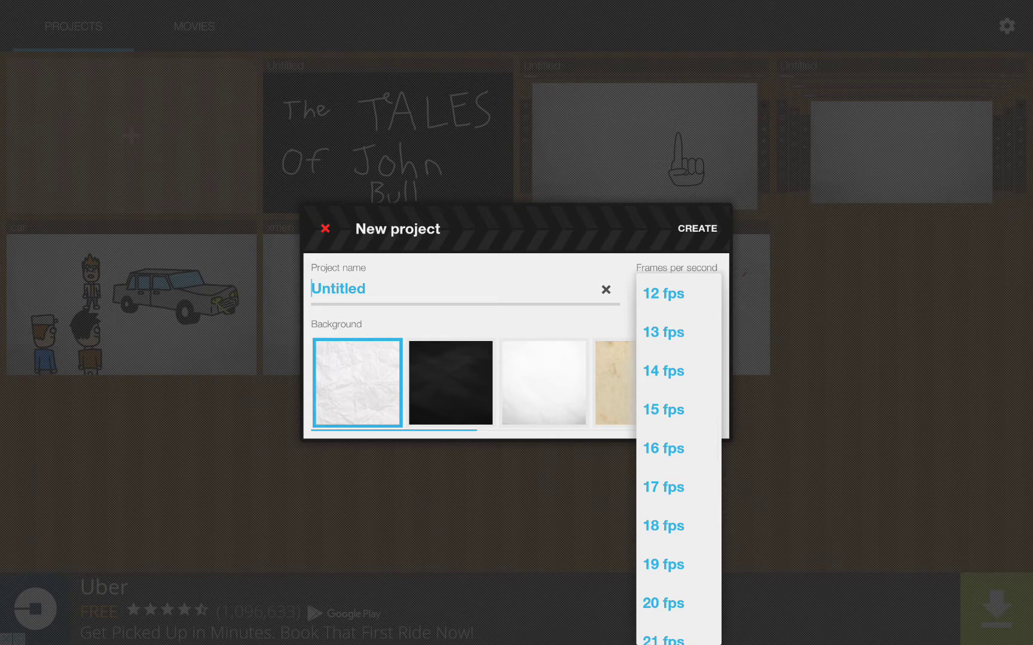
{"action": "scroll", "coordinate": [678, 460], "scroll_direction": "up", "scroll_amount": 2}
{"action": "scroll", "coordinate": [678, 460], "scroll_direction": "up", "scroll_amount": 1}
{"action": "scroll", "coordinate": [679, 460], "scroll_direction": "up", "scroll_amount": 2}
{"action": "scroll", "coordinate": [678, 461], "scroll_direction": "down", "scroll_amount": 2}
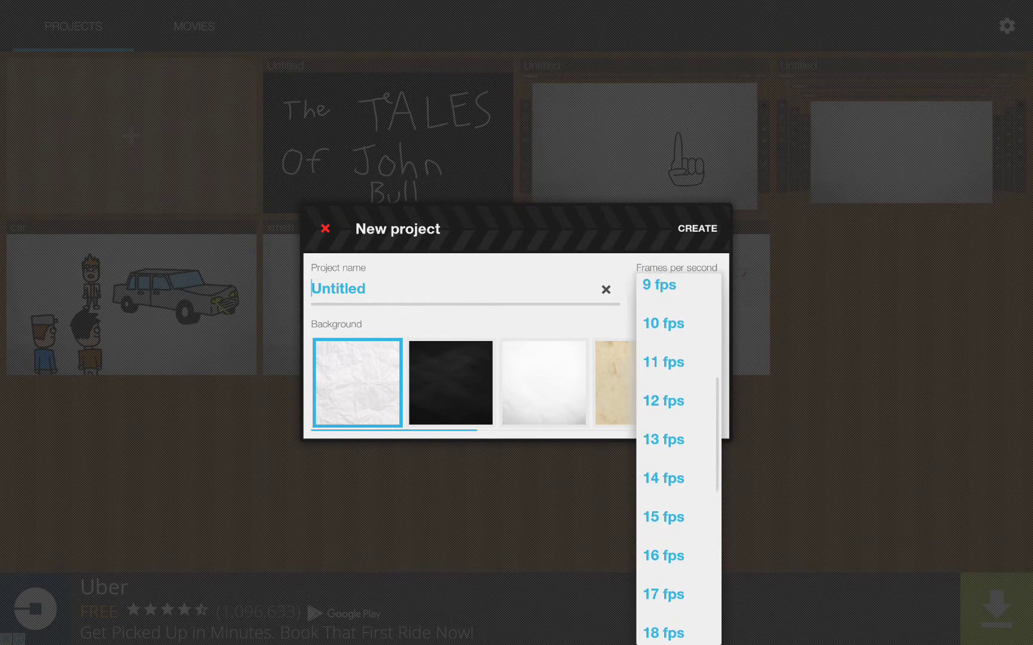
{"action": "scroll", "coordinate": [678, 460], "scroll_direction": "down", "scroll_amount": 1}
{"action": "scroll", "coordinate": [678, 460], "scroll_direction": "up", "scroll_amount": 2}
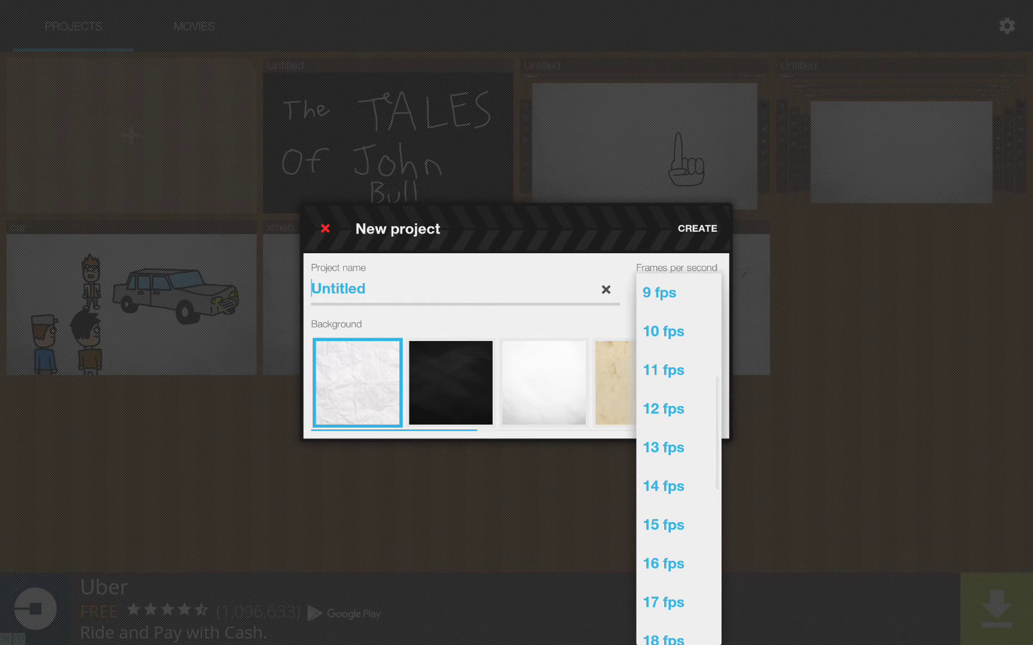
{"action": "left_click", "coordinate": [675, 370]}
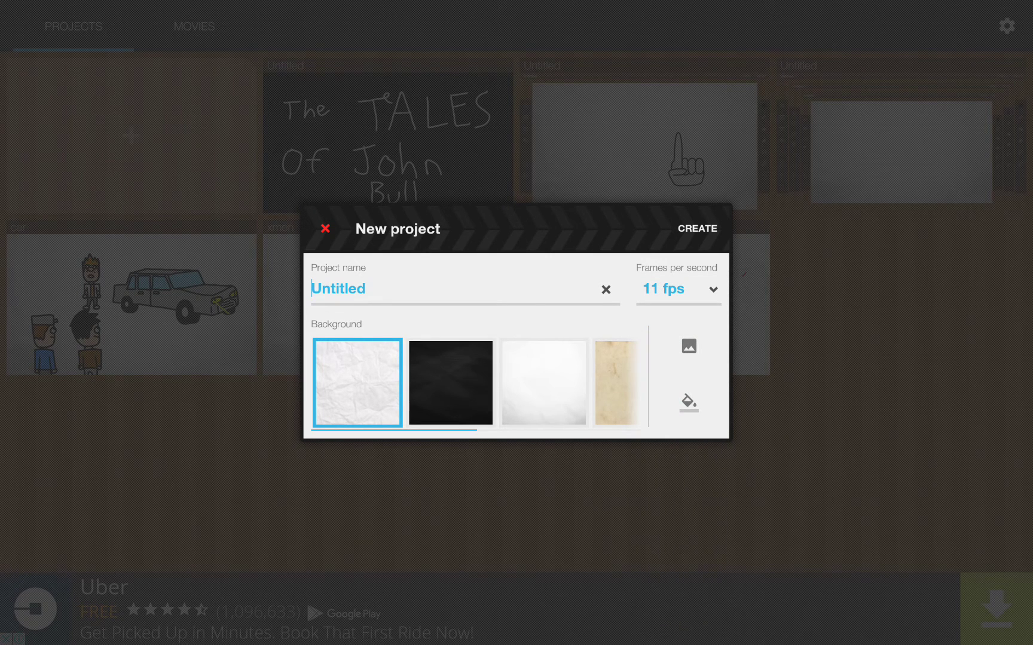
Step: Return the frame rate to 12 fps and keep it after browsing the list
{"action": "left_click", "coordinate": [679, 289]}
{"action": "scroll", "coordinate": [678, 454], "scroll_direction": "down", "scroll_amount": 2}
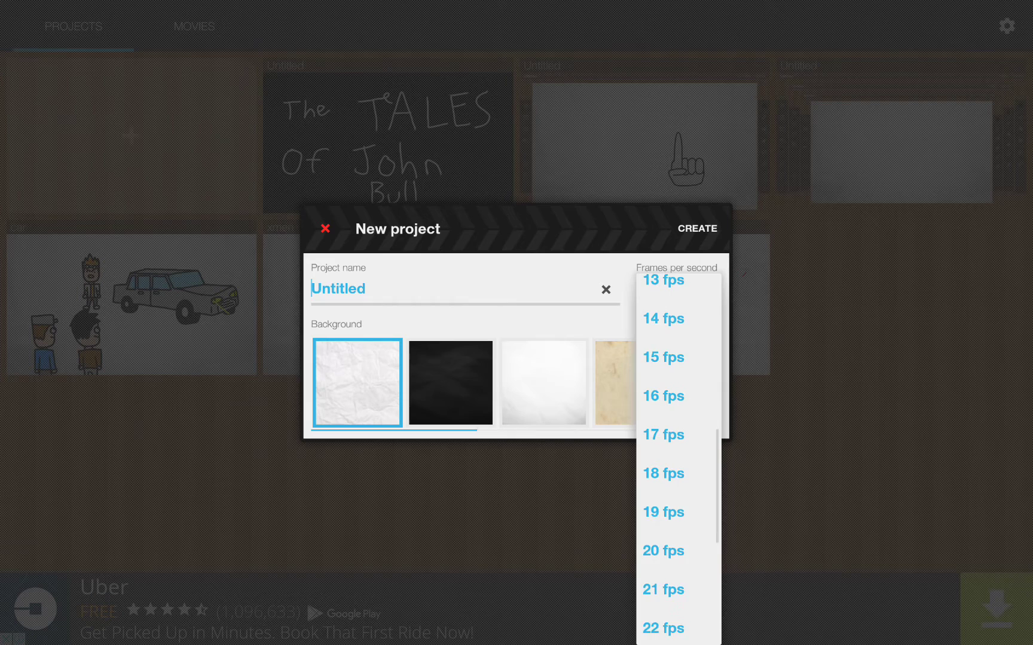
{"action": "scroll", "coordinate": [678, 454], "scroll_direction": "up", "scroll_amount": 3}
{"action": "left_click", "coordinate": [663, 371]}
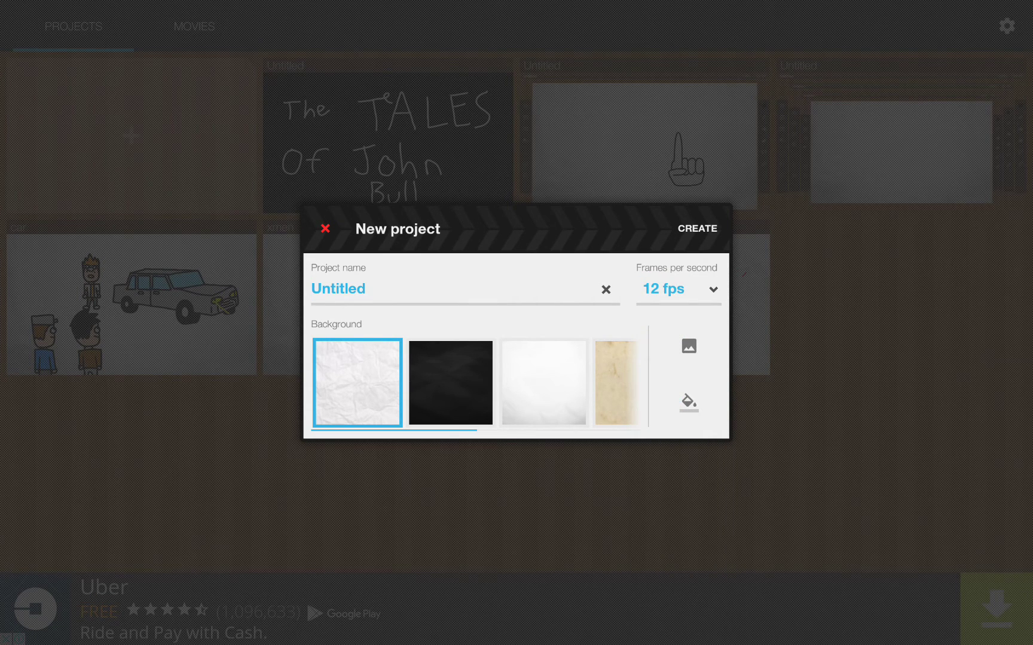
{"action": "left_click", "coordinate": [678, 290]}
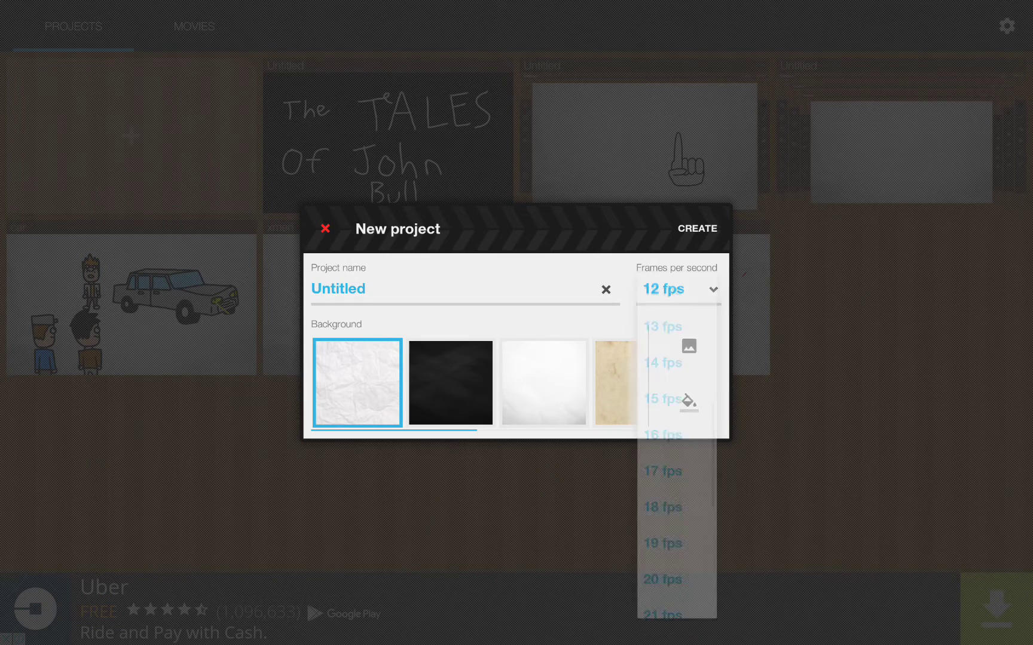
{"action": "scroll", "coordinate": [678, 454], "scroll_direction": "down", "scroll_amount": 1}
{"action": "scroll", "coordinate": [679, 454], "scroll_direction": "down", "scroll_amount": 2}
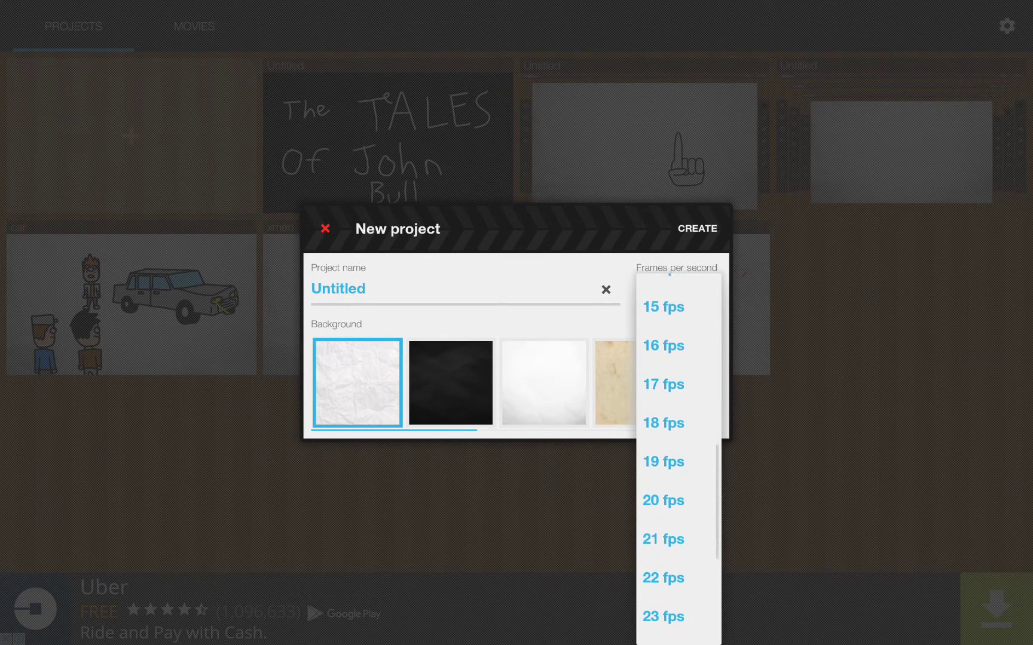
{"action": "scroll", "coordinate": [678, 454], "scroll_direction": "up", "scroll_amount": 3}
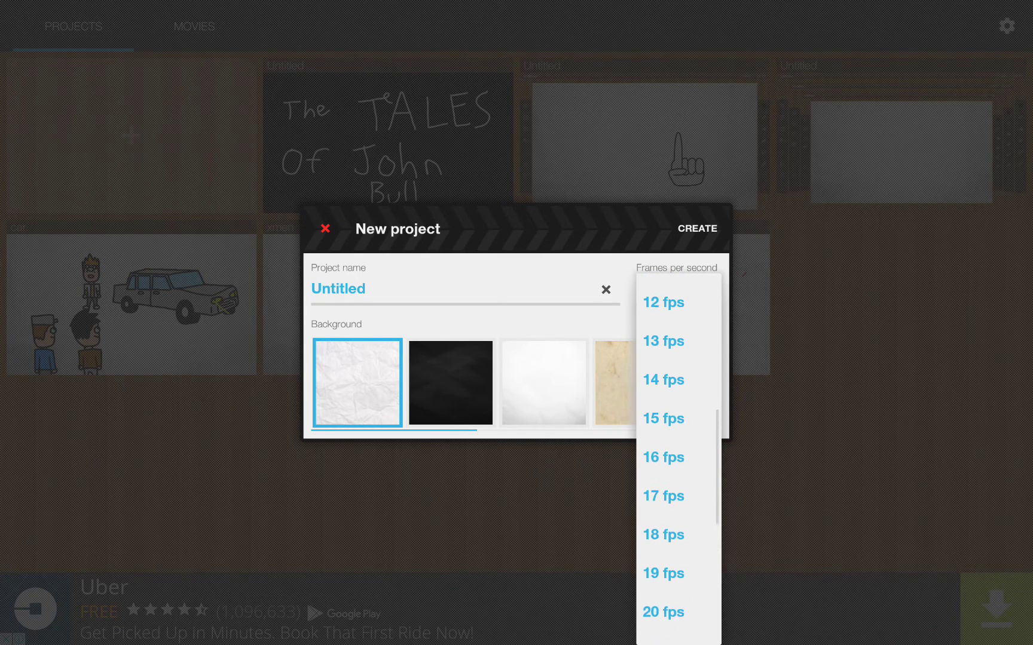
{"action": "scroll", "coordinate": [679, 454], "scroll_direction": "up", "scroll_amount": 1}
{"action": "scroll", "coordinate": [679, 455], "scroll_direction": "up", "scroll_amount": 2}
{"action": "scroll", "coordinate": [678, 454], "scroll_direction": "up", "scroll_amount": 1}
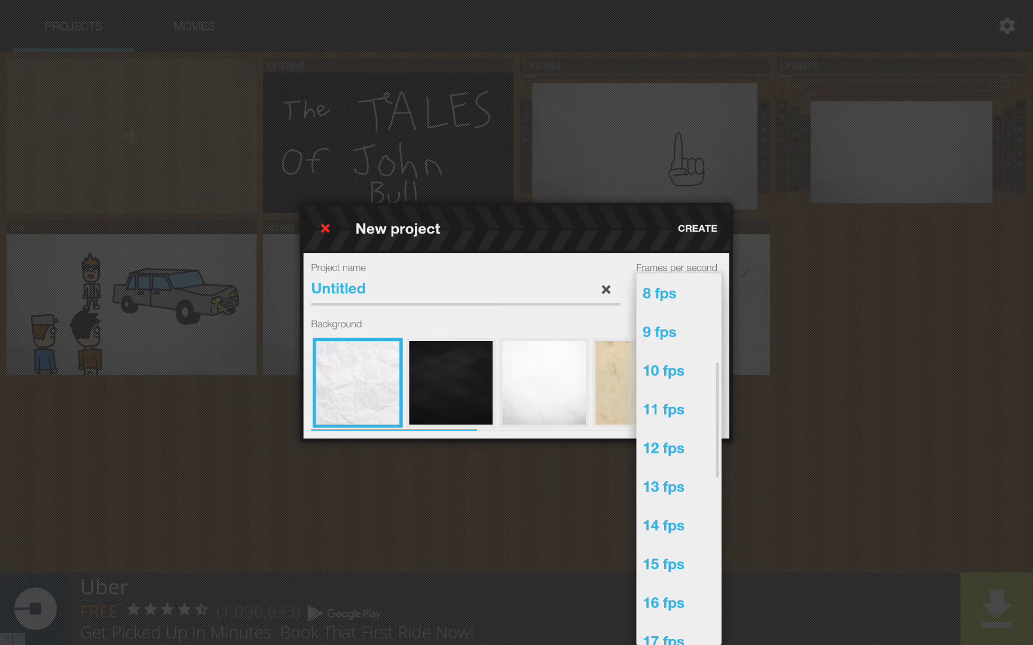
{"action": "scroll", "coordinate": [678, 455], "scroll_direction": "down", "scroll_amount": 5}
{"action": "scroll", "coordinate": [678, 454], "scroll_direction": "up", "scroll_amount": 3}
{"action": "scroll", "coordinate": [678, 454], "scroll_direction": "up", "scroll_amount": 5}
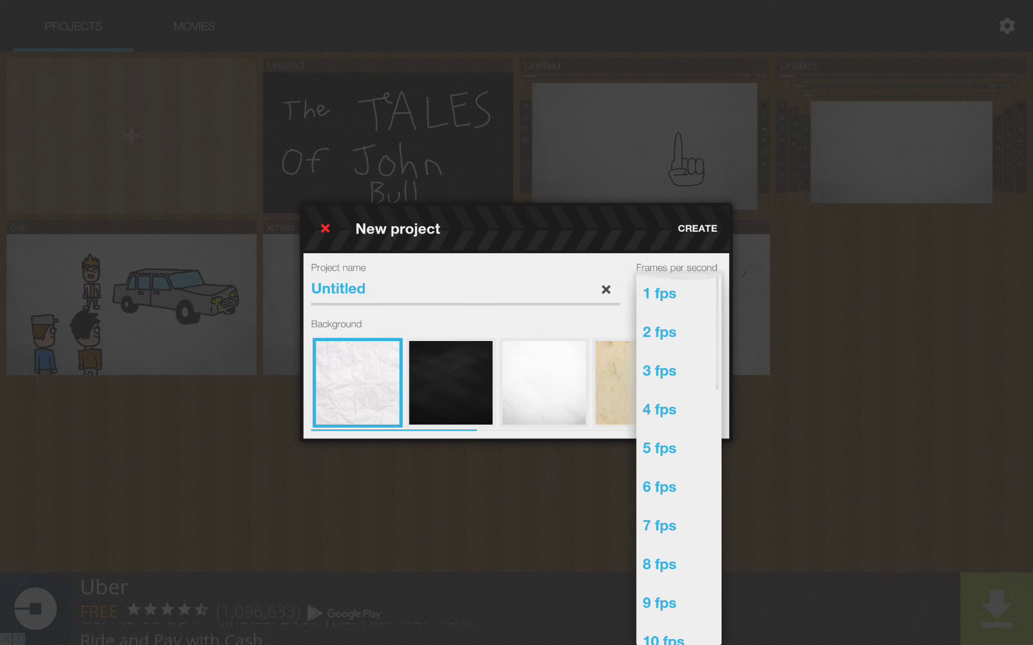
{"action": "scroll", "coordinate": [678, 454], "scroll_direction": "down", "scroll_amount": 3}
{"action": "scroll", "coordinate": [678, 455], "scroll_direction": "down", "scroll_amount": 1}
{"action": "scroll", "coordinate": [679, 454], "scroll_direction": "down", "scroll_amount": 5}
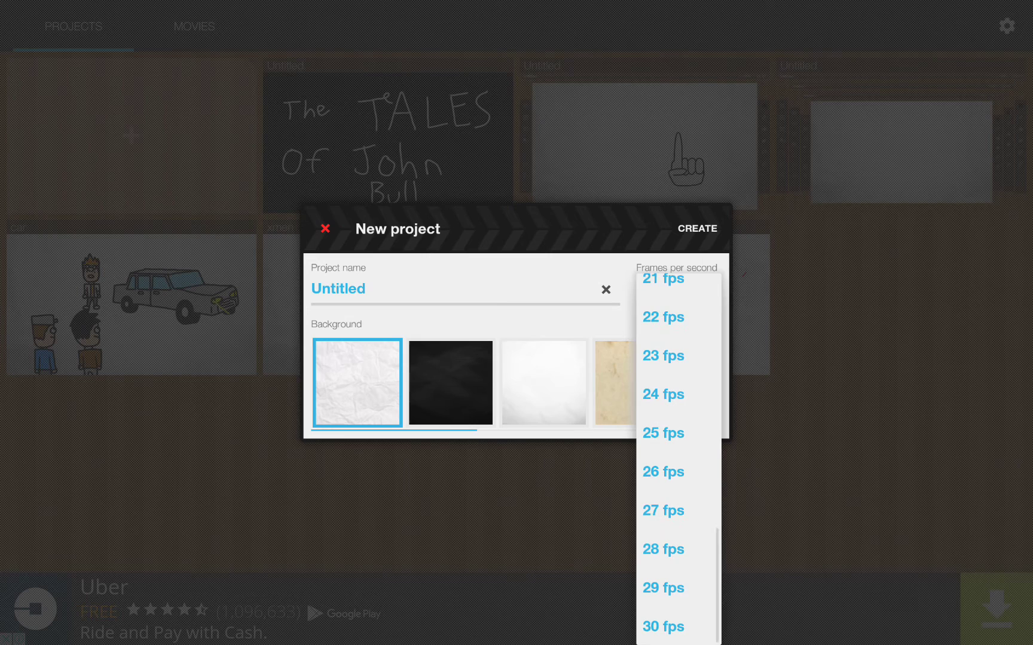
{"action": "scroll", "coordinate": [679, 455], "scroll_direction": "up", "scroll_amount": 1}
{"action": "scroll", "coordinate": [678, 454], "scroll_direction": "up", "scroll_amount": 4}
{"action": "scroll", "coordinate": [678, 454], "scroll_direction": "up", "scroll_amount": 1}
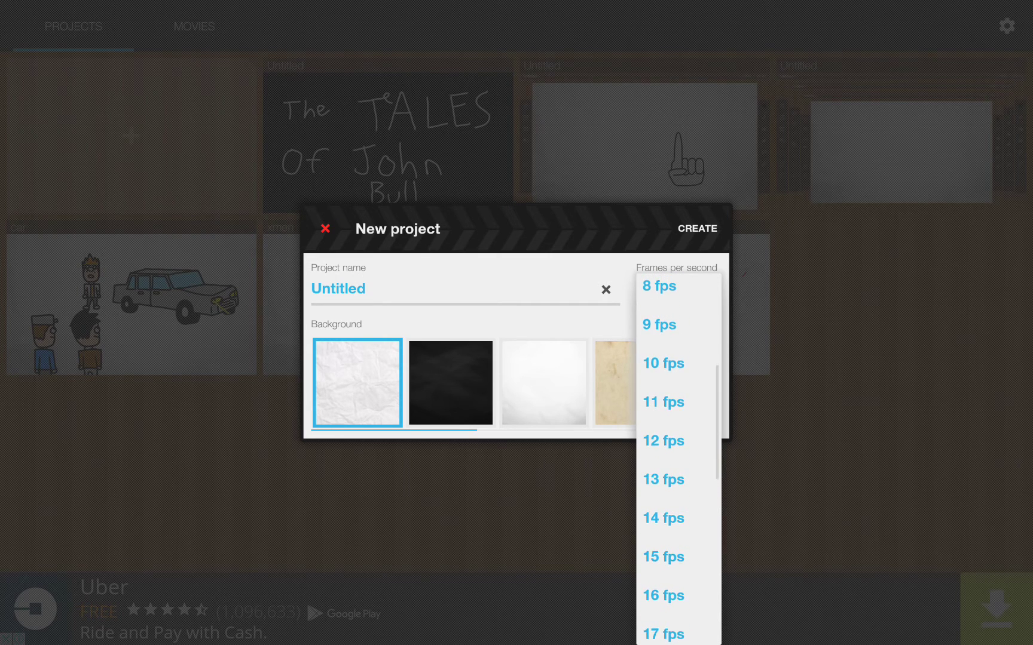
{"action": "scroll", "coordinate": [678, 455], "scroll_direction": "up", "scroll_amount": 1}
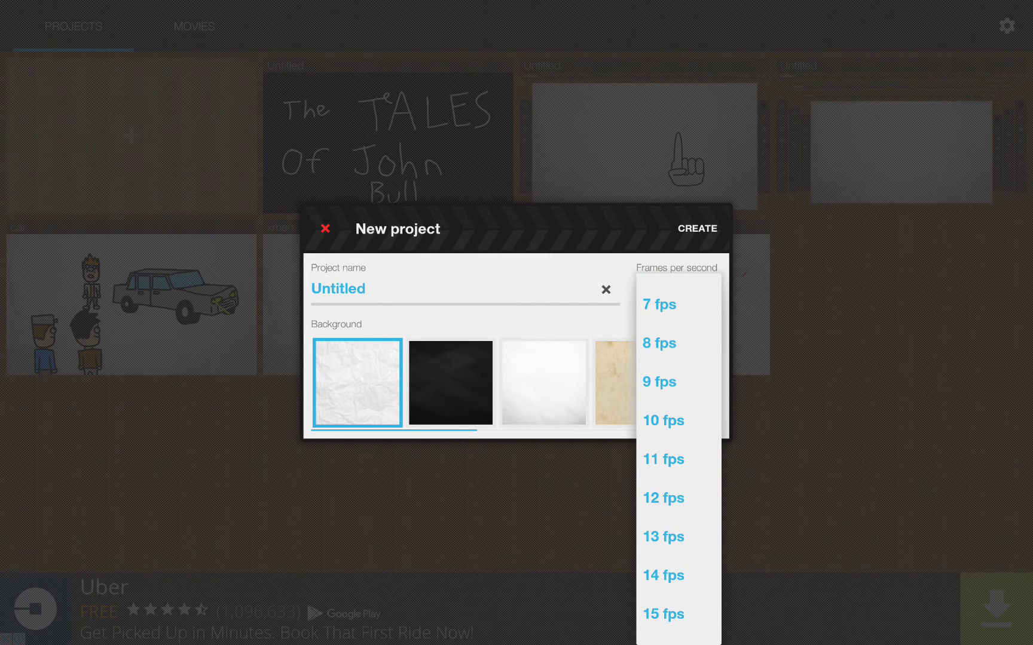
{"action": "scroll", "coordinate": [678, 455], "scroll_direction": "down", "scroll_amount": 1}
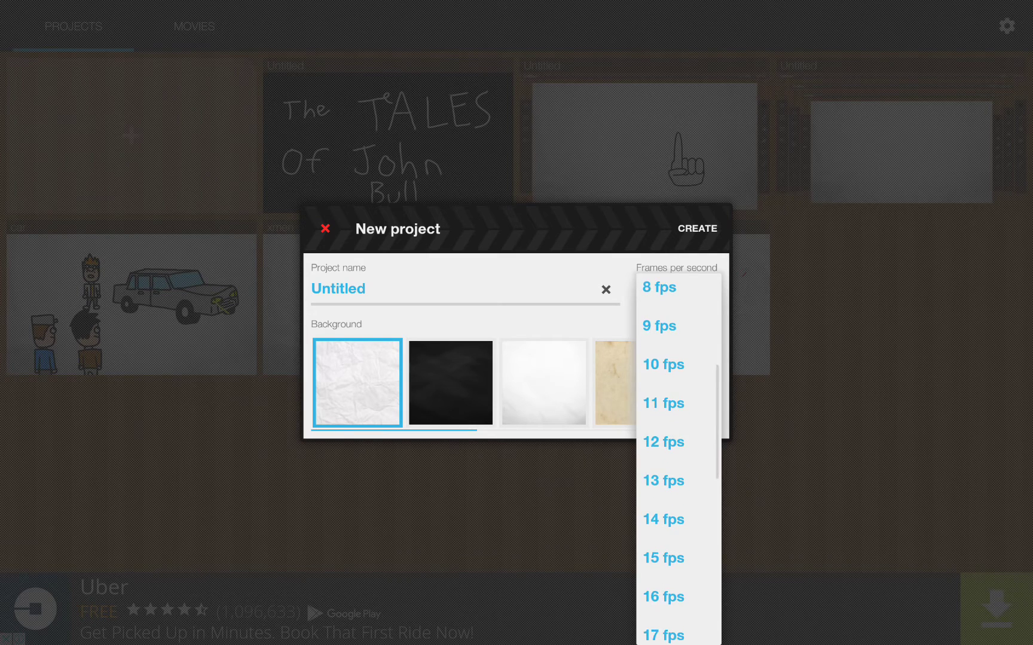
{"action": "left_click", "coordinate": [664, 440]}
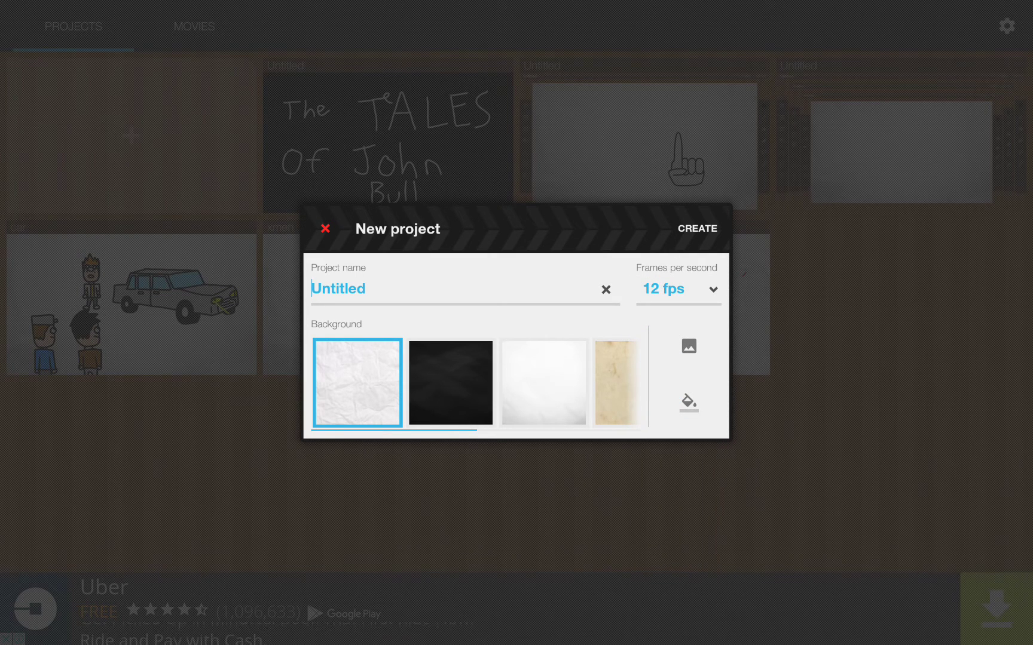
Step: Name the project 'lol tutoriAl', choose the paper background and create it
{"action": "left_click", "coordinate": [365, 288]}
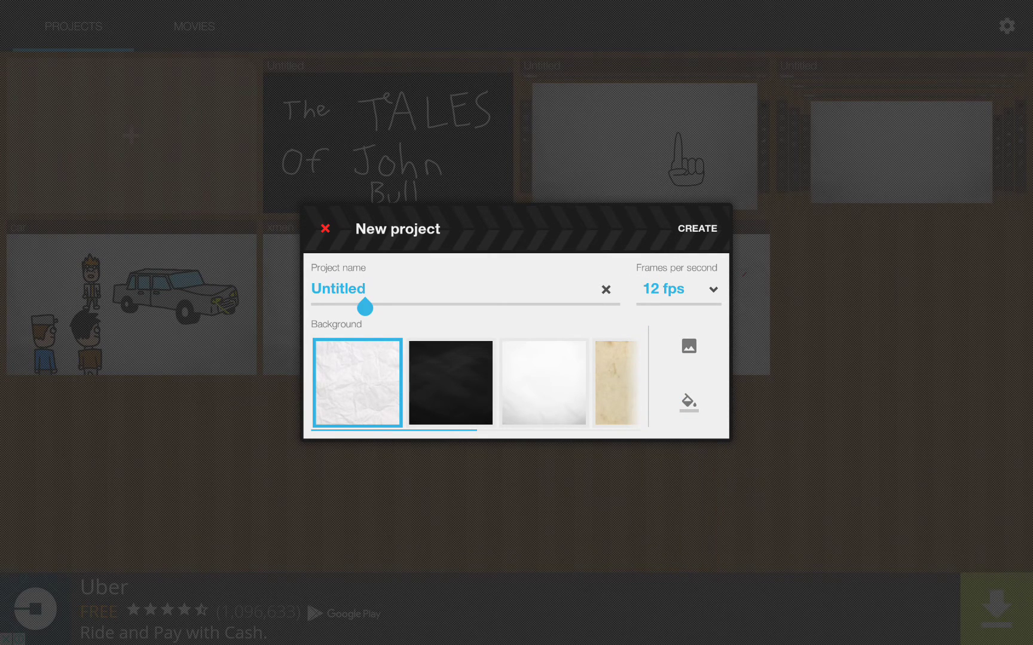
{"action": "key", "text": "BackSpace"}
{"action": "key", "text": "BackSpace"}
{"action": "key", "text": "BackSpace"}
{"action": "key", "text": "BackSpace"}
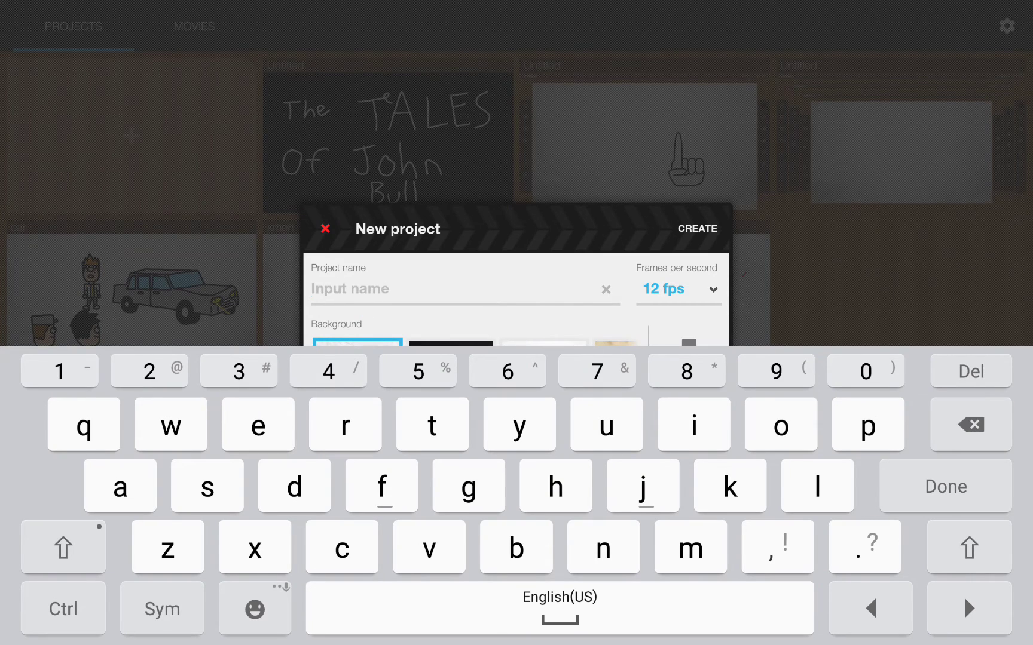
{"action": "type", "text": "lol"}
{"action": "type", "text": " s"}
{"action": "key", "text": "BackSpace"}
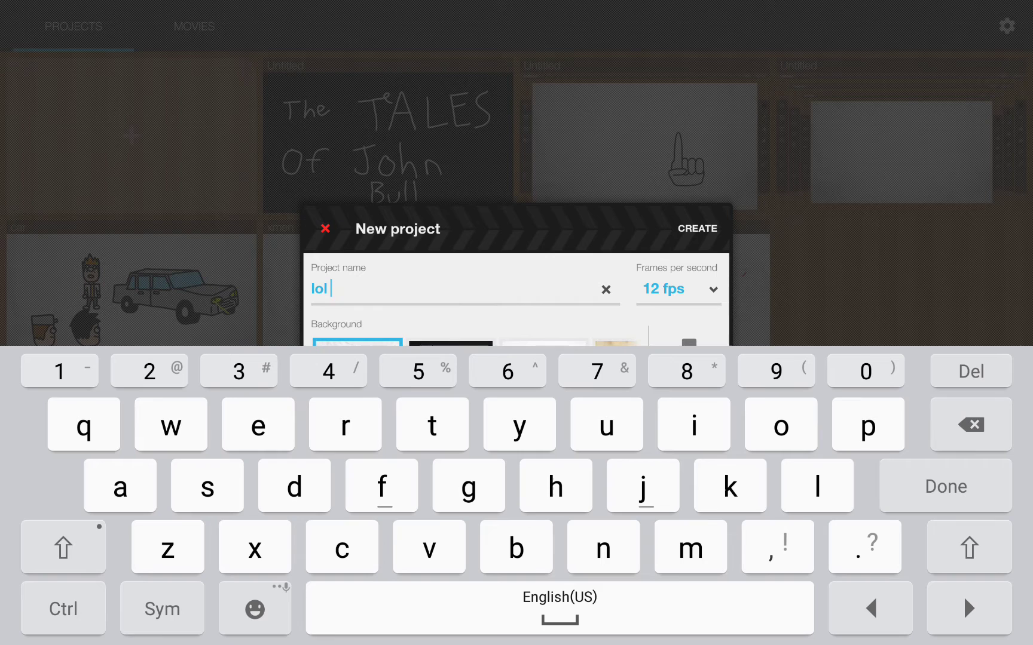
{"action": "type", "text": "tut"}
{"action": "type", "text": "ori"}
{"action": "key", "text": "shift"}
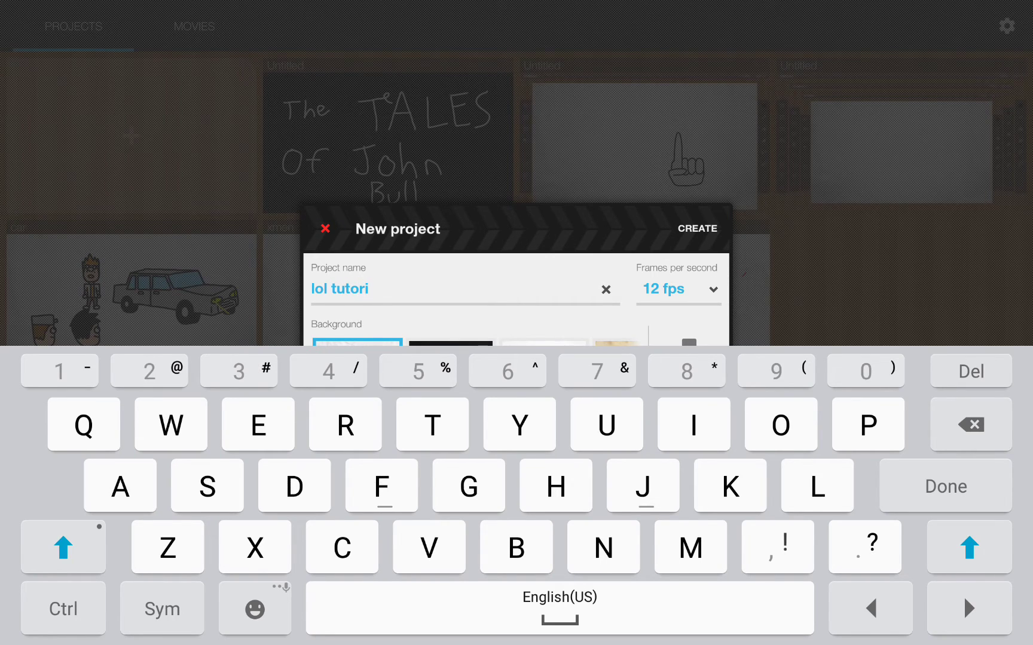
{"action": "type", "text": "Al"}
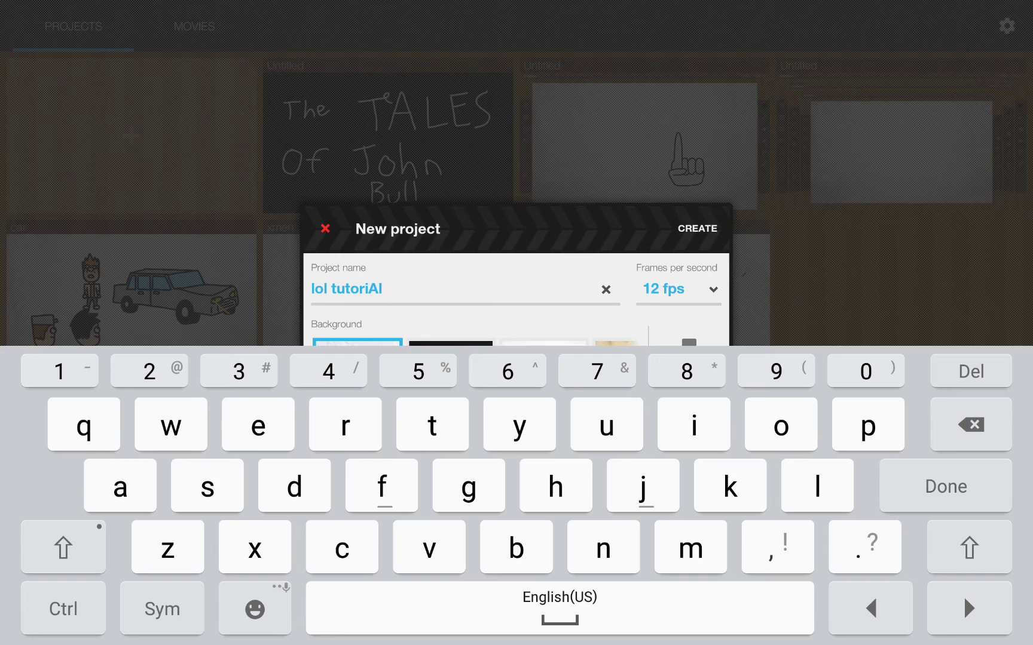
{"action": "left_click", "coordinate": [946, 487]}
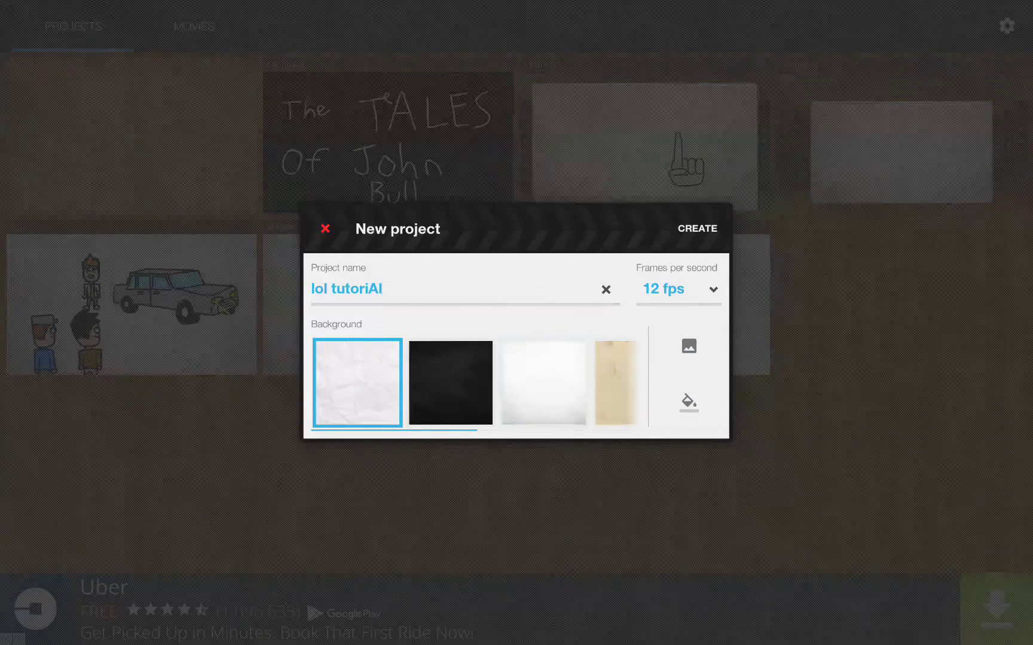
{"action": "left_click", "coordinate": [544, 383]}
{"action": "left_click", "coordinate": [696, 228]}
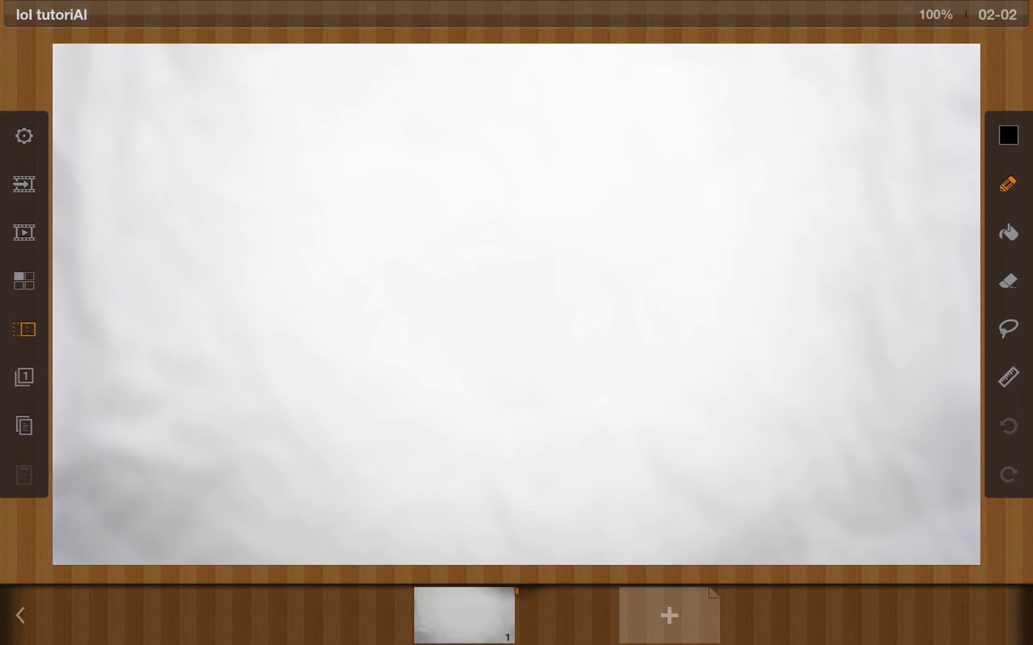
Step: Add frames up to 13, dismiss the Default action dialog and return to frame 1
{"action": "left_click", "coordinate": [669, 615]}
{"action": "left_click", "coordinate": [669, 616]}
{"action": "left_click", "coordinate": [669, 616]}
{"action": "left_click", "coordinate": [669, 615]}
{"action": "left_click", "coordinate": [670, 616]}
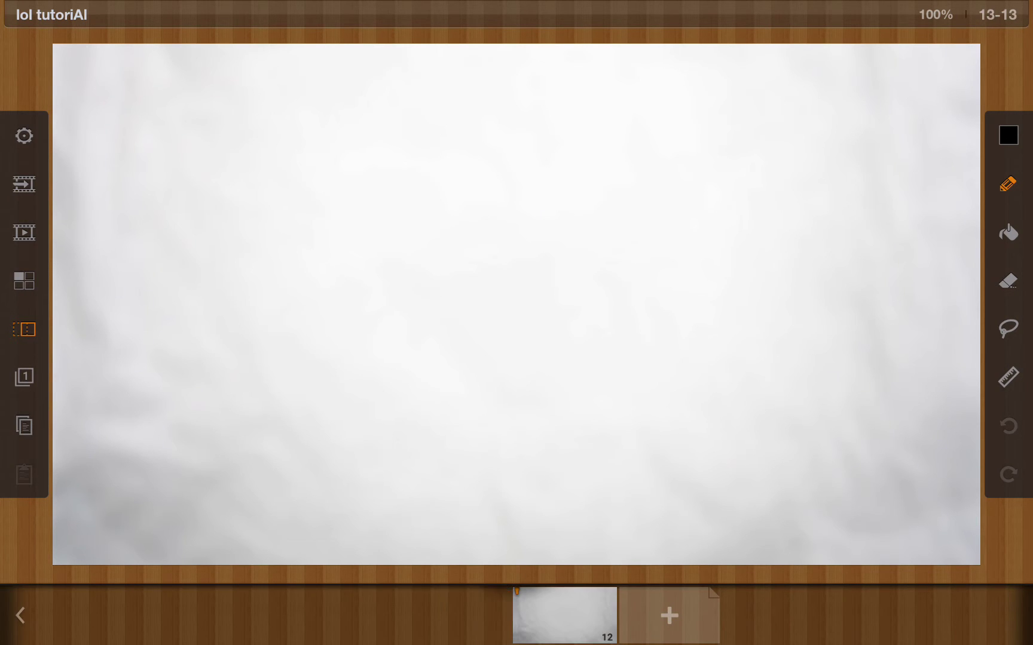
{"action": "left_click", "coordinate": [669, 616]}
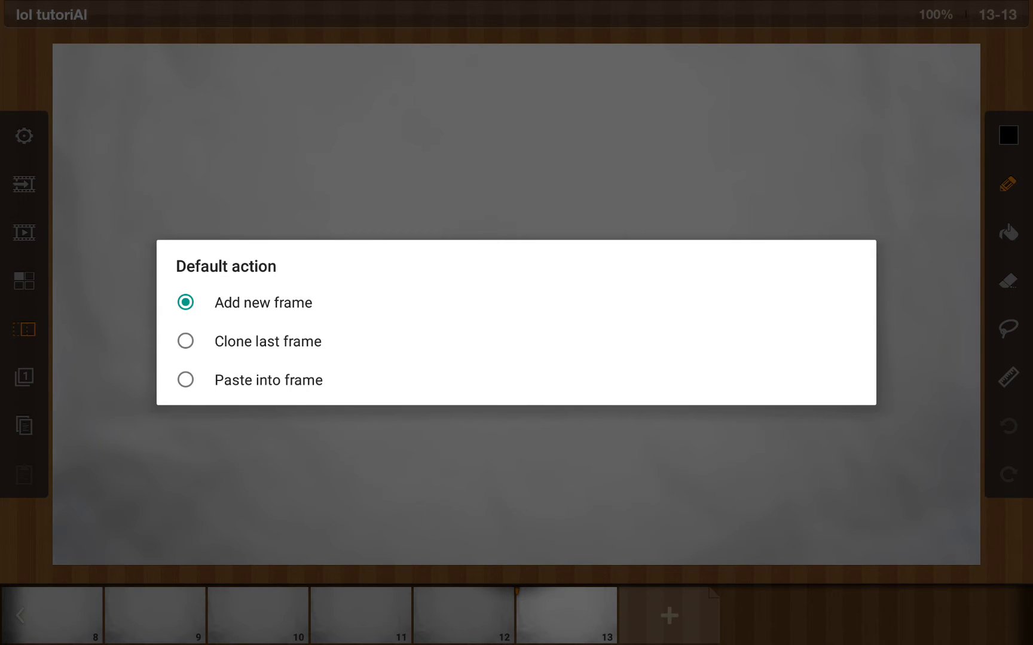
{"action": "key", "text": "Escape"}
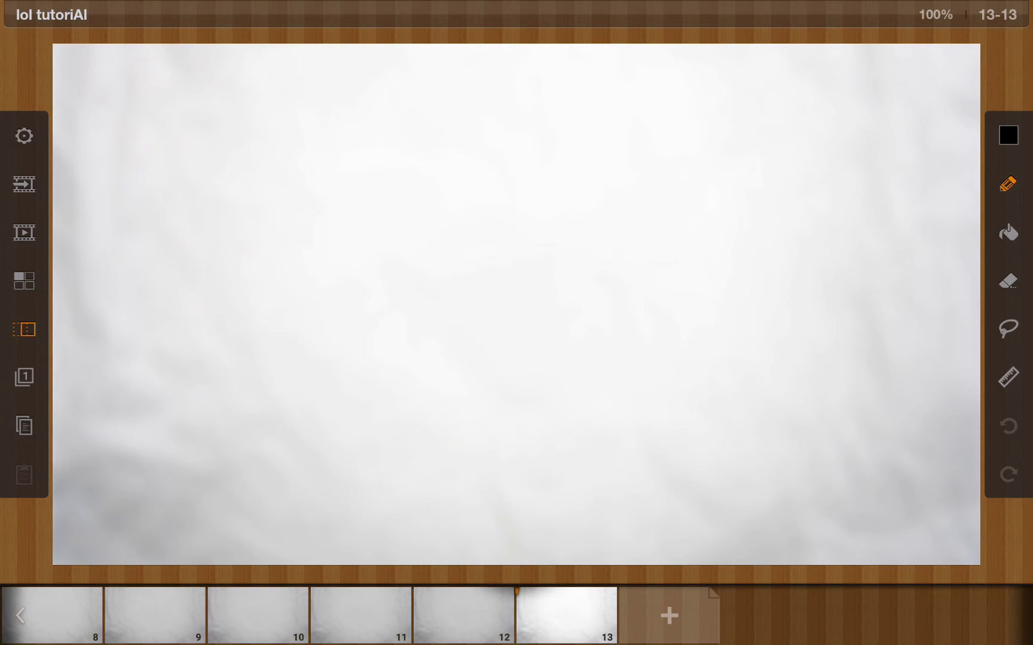
{"action": "key", "text": "ctrl+c"}
{"action": "key", "text": "Home"}
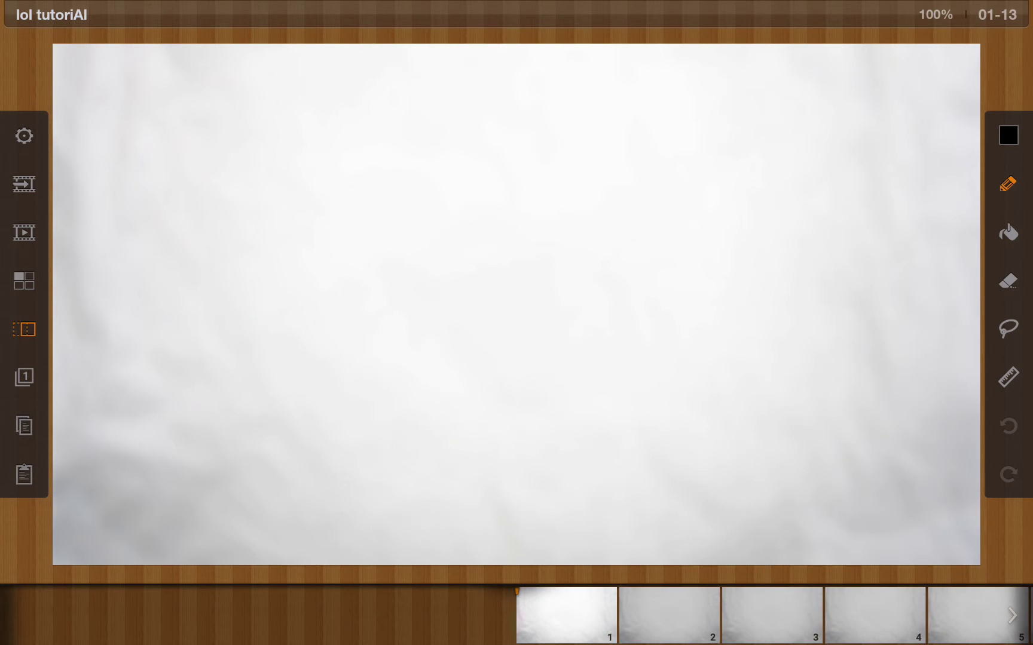
Step: Draw a wavy black line on frame 1, keeping the fine black pen after trying other brushes
{"action": "mouse_move", "coordinate": [422, 376]}
{"action": "left_mouse_down"}
{"action": "mouse_move", "coordinate": [798, 263]}
{"action": "mouse_move", "coordinate": [843, 283]}
{"action": "mouse_move", "coordinate": [876, 321]}
{"action": "left_mouse_up"}
{"action": "left_click", "coordinate": [1008, 184]}
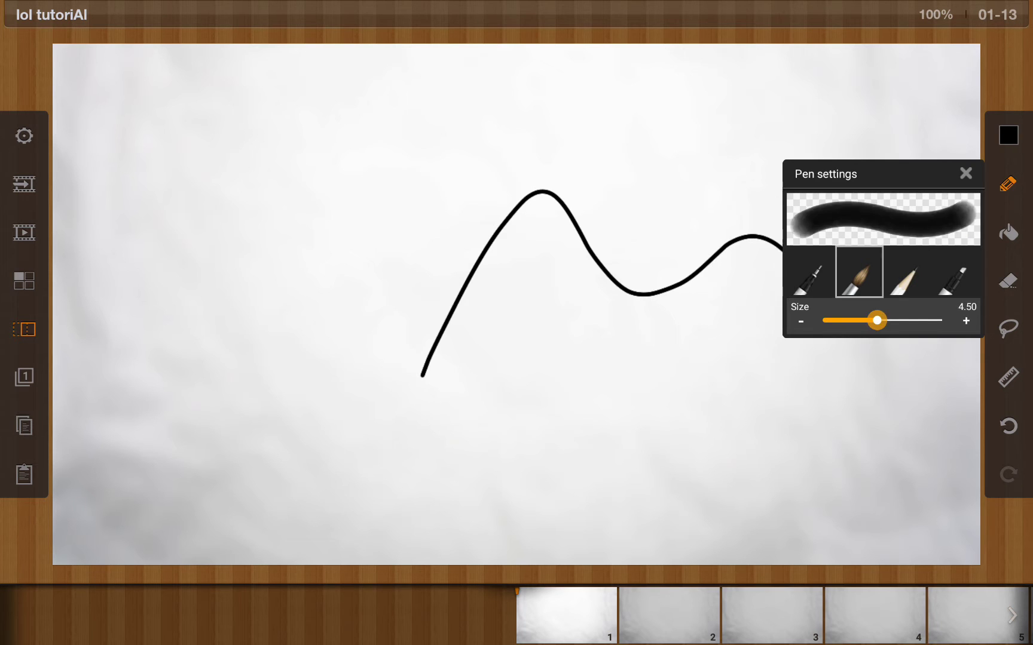
{"action": "left_click", "coordinate": [903, 278]}
{"action": "left_click", "coordinate": [955, 274]}
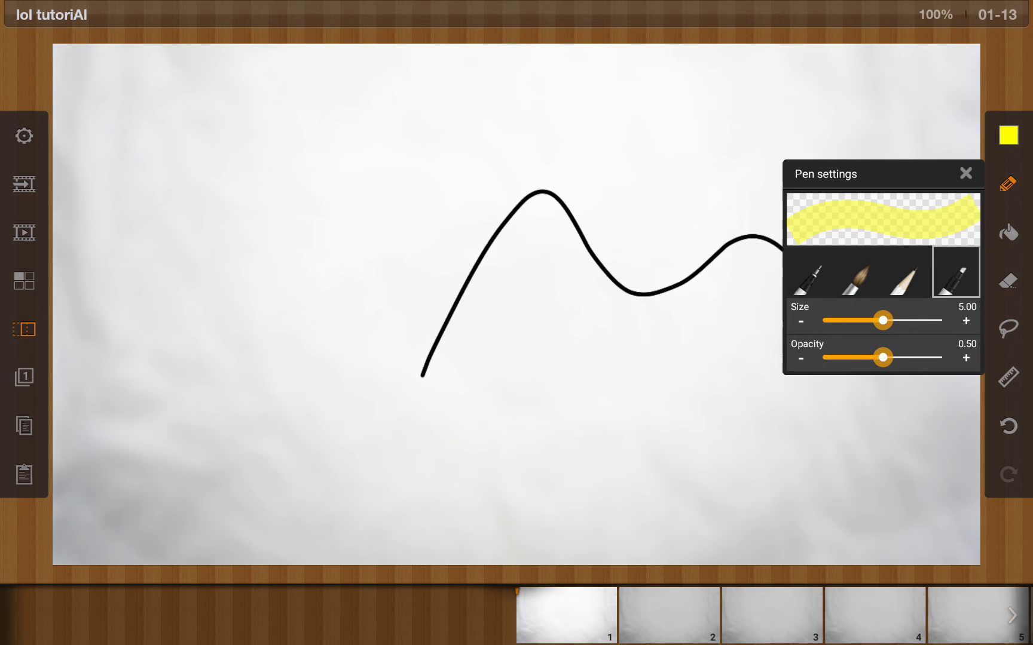
{"action": "left_click", "coordinate": [810, 272]}
{"action": "left_click", "coordinate": [965, 174]}
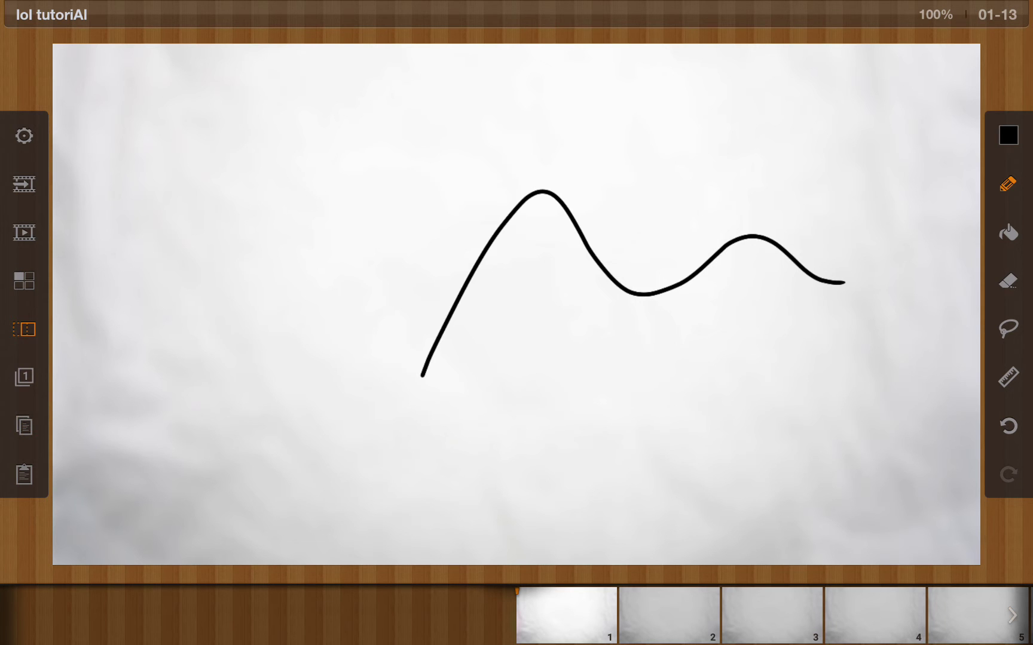
Step: Paste the wavy line onto frame 2, then move to blank frame 3
{"action": "key", "text": "Right"}
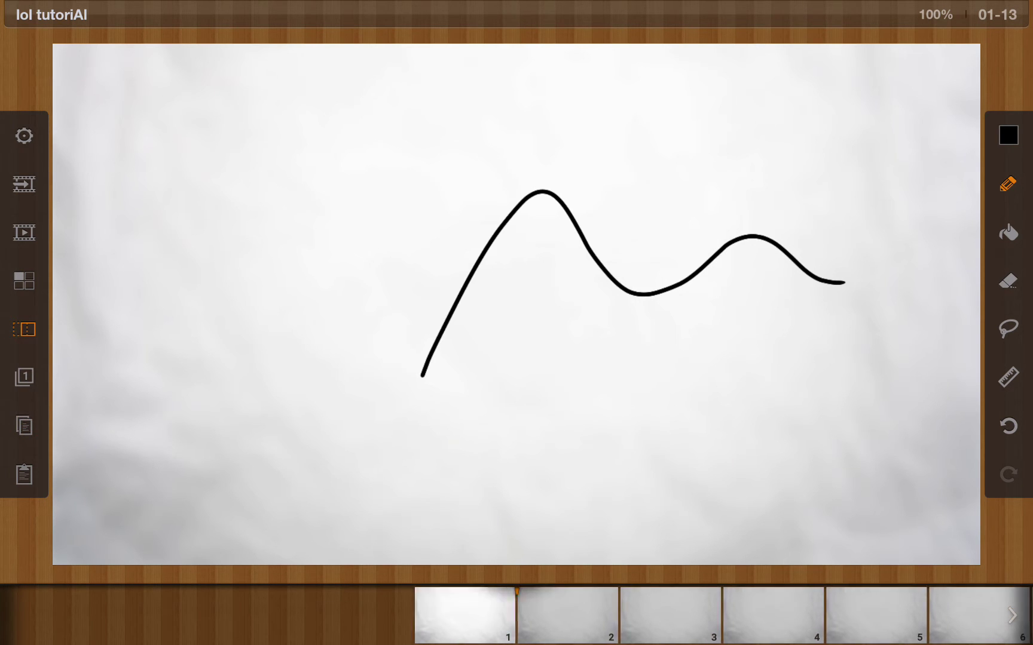
{"action": "key", "text": "ctrl+v"}
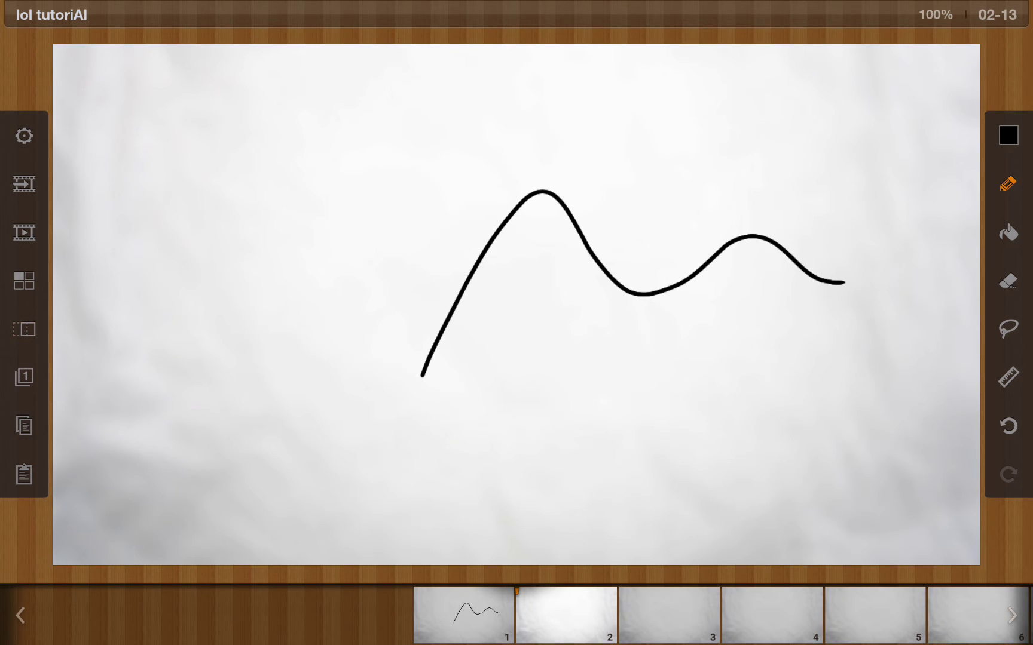
{"action": "key", "text": "Right"}
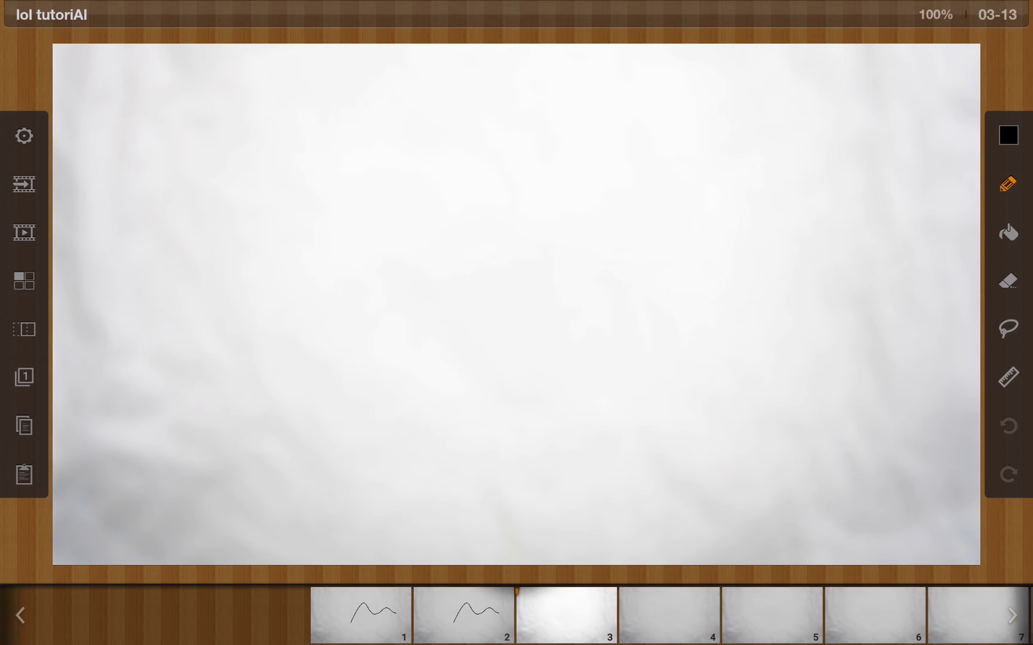
{"action": "key", "text": "Left"}
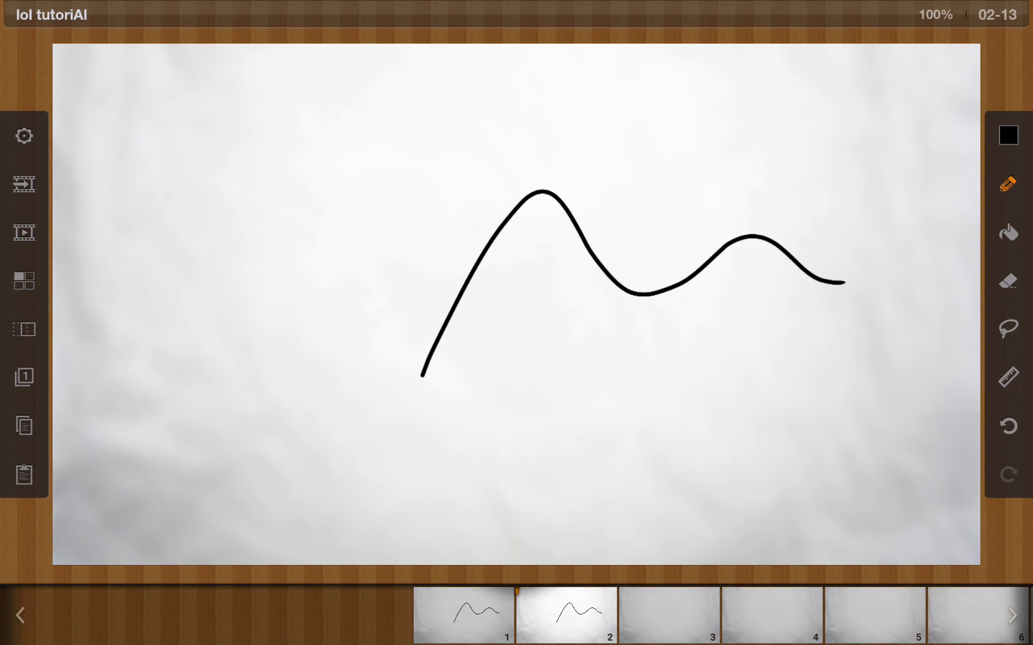
{"action": "key", "text": "Right"}
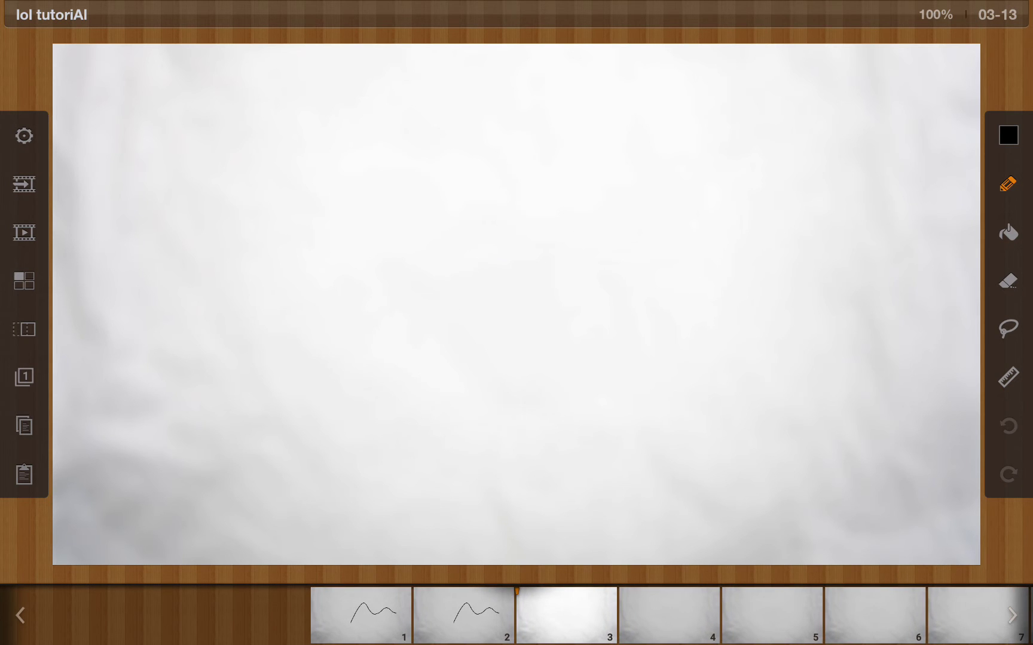
Step: With onion skin on, draw shifted waves on frames 3 and 4, then play from frame 1
{"action": "left_click", "coordinate": [24, 329]}
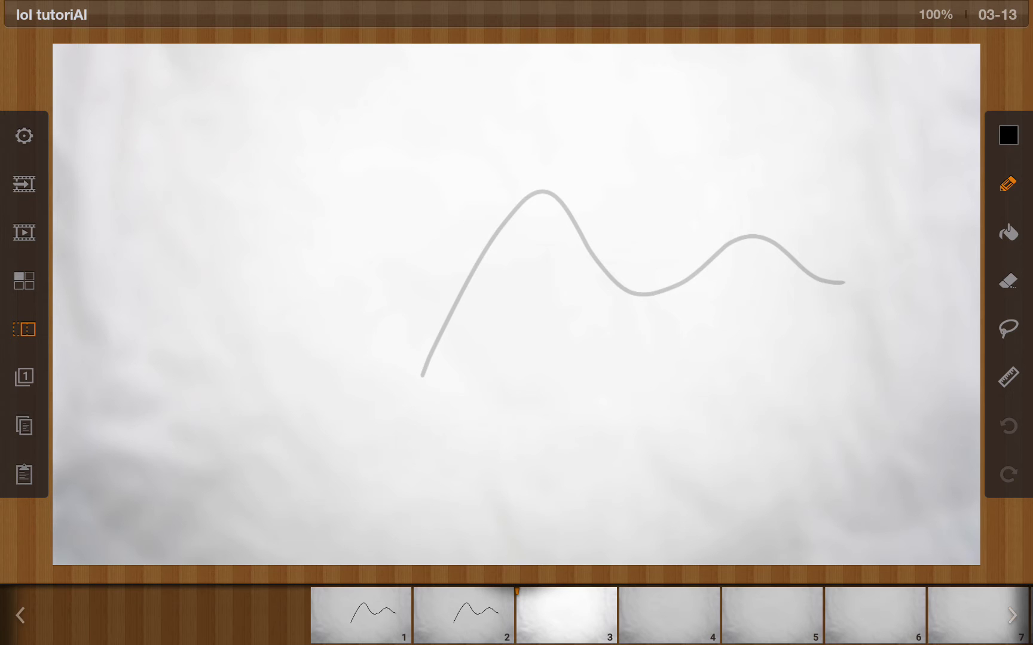
{"action": "mouse_move", "coordinate": [476, 376]}
{"action": "left_mouse_down"}
{"action": "mouse_move", "coordinate": [505, 306]}
{"action": "mouse_move", "coordinate": [622, 357]}
{"action": "mouse_move", "coordinate": [779, 301]}
{"action": "mouse_move", "coordinate": [853, 327]}
{"action": "left_mouse_up"}
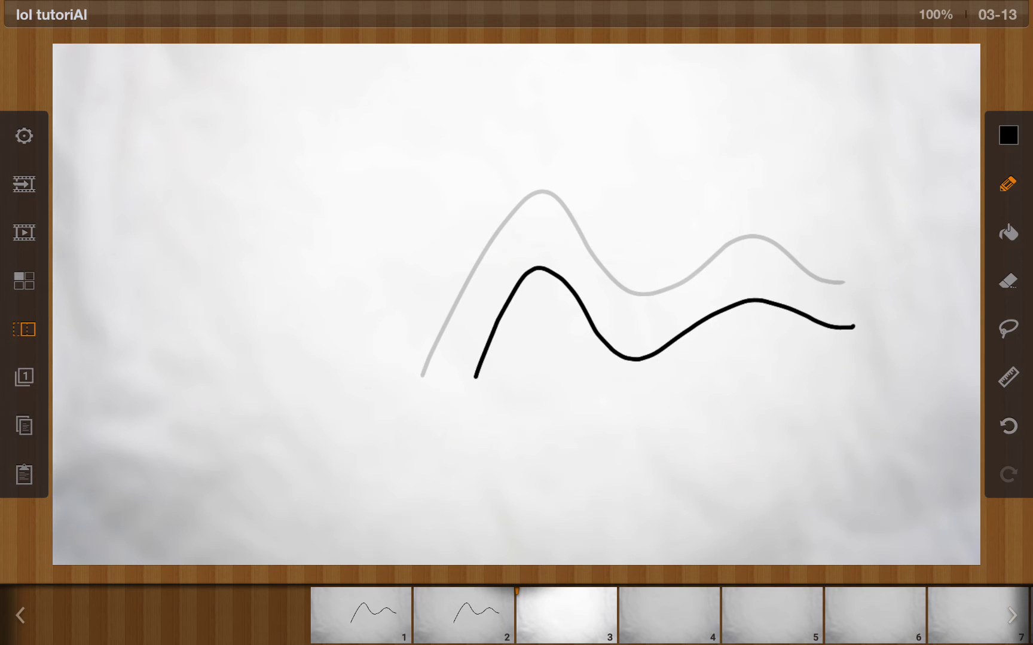
{"action": "key", "text": "Right"}
{"action": "mouse_move", "coordinate": [527, 415]}
{"action": "left_mouse_down"}
{"action": "mouse_move", "coordinate": [542, 383]}
{"action": "mouse_move", "coordinate": [791, 386]}
{"action": "left_mouse_up"}
{"action": "key", "text": "Home"}
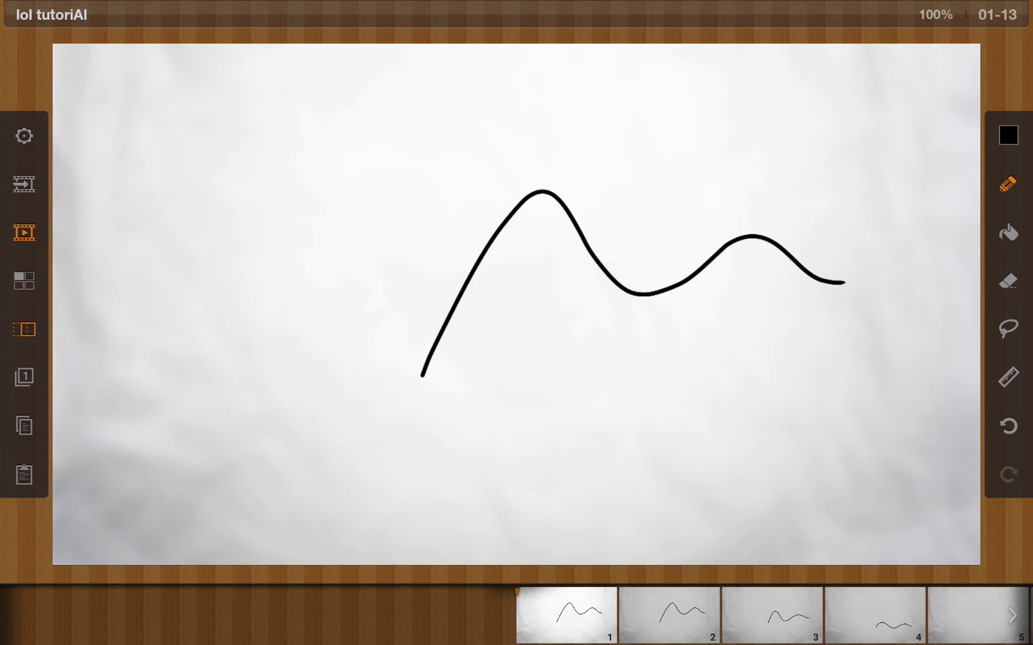
{"action": "key", "text": "space"}
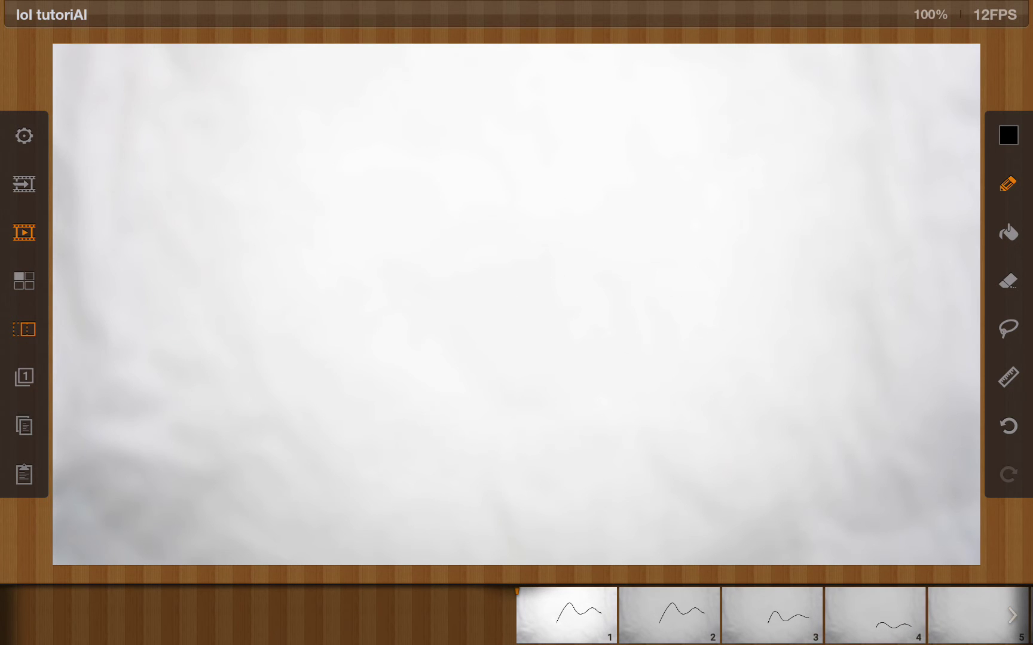
Step: Stop playback and draw a peaked wave on frame 5, undoing a trial lasso move
{"action": "key", "text": "space"}
{"action": "scroll", "coordinate": [516, 616], "scroll_direction": "right", "scroll_amount": 5}
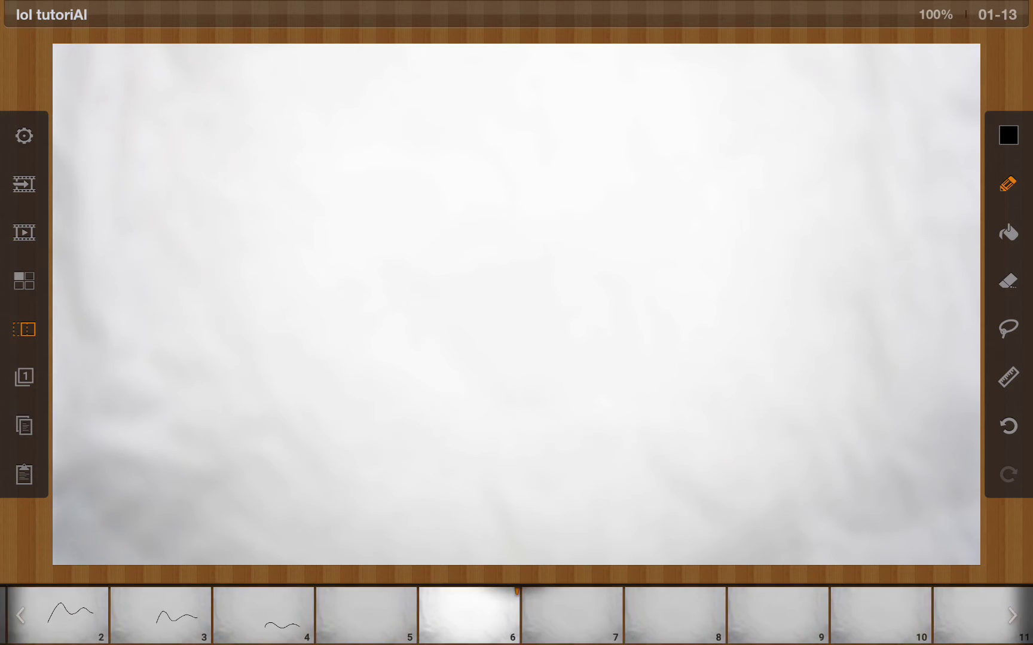
{"action": "scroll", "coordinate": [517, 615], "scroll_direction": "left", "scroll_amount": 1}
{"action": "left_click", "coordinate": [1008, 329]}
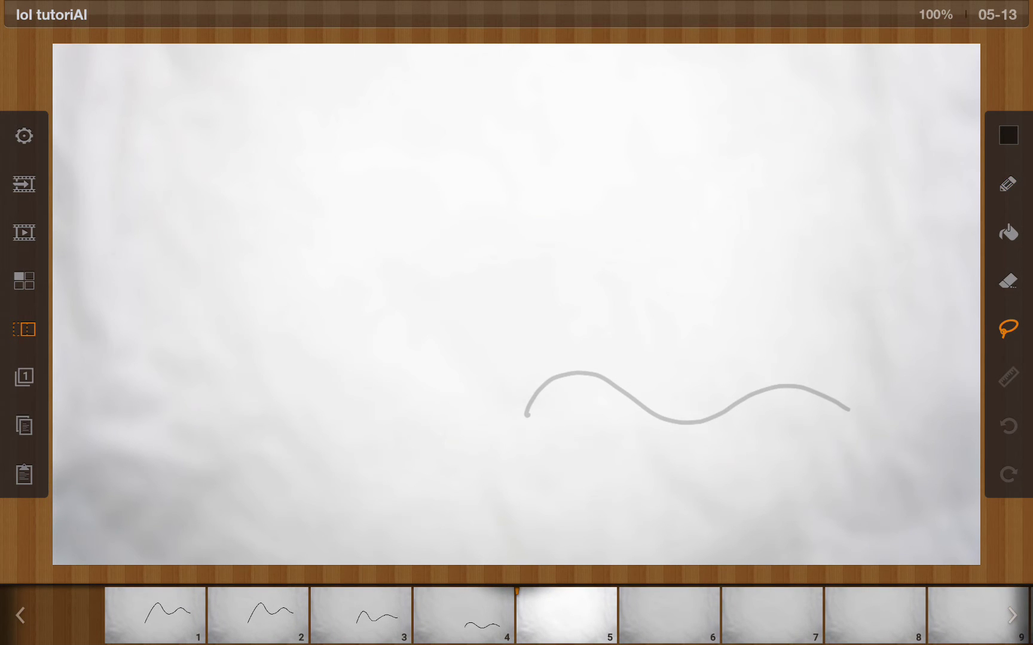
{"action": "mouse_move", "coordinate": [534, 372]}
{"action": "left_mouse_down"}
{"action": "mouse_move", "coordinate": [666, 348]}
{"action": "mouse_move", "coordinate": [745, 358]}
{"action": "left_mouse_up"}
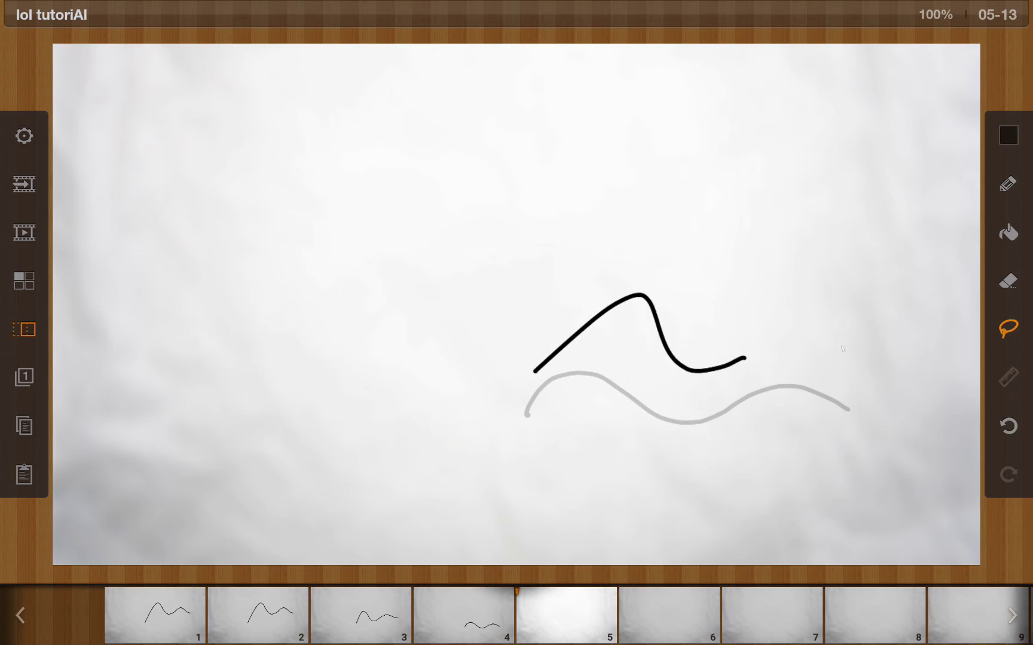
{"action": "mouse_move", "coordinate": [842, 348]}
{"action": "left_mouse_down"}
{"action": "mouse_move", "coordinate": [691, 472]}
{"action": "mouse_move", "coordinate": [834, 355]}
{"action": "left_mouse_up"}
{"action": "mouse_move", "coordinate": [598, 329]}
{"action": "left_mouse_down"}
{"action": "mouse_move", "coordinate": [540, 380]}
{"action": "mouse_move", "coordinate": [482, 263]}
{"action": "left_mouse_up"}
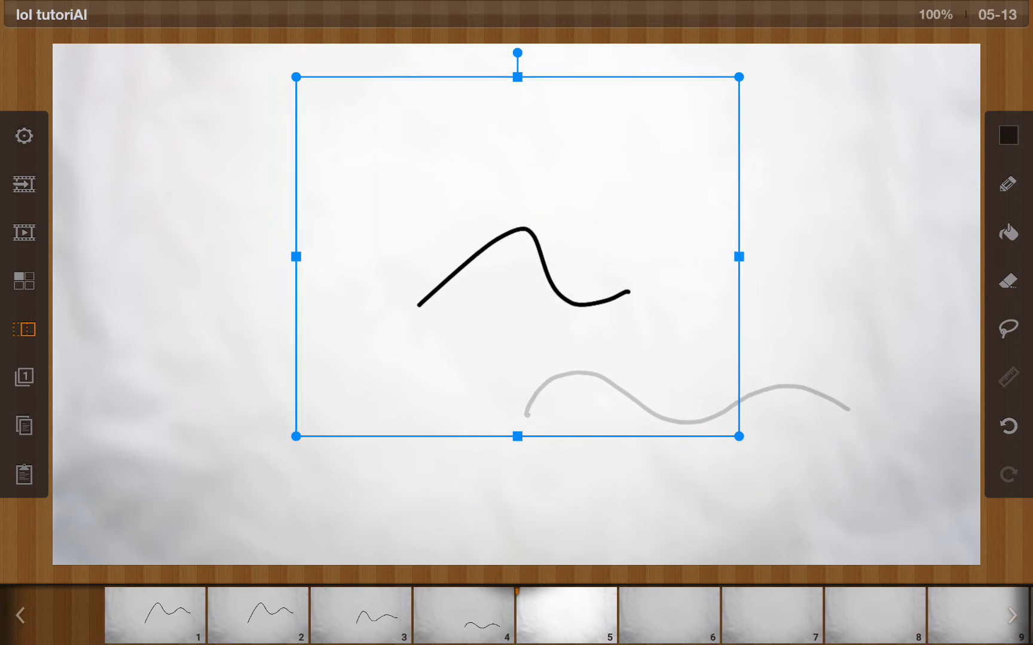
{"action": "left_click", "coordinate": [1008, 425]}
{"action": "left_click", "coordinate": [1008, 328]}
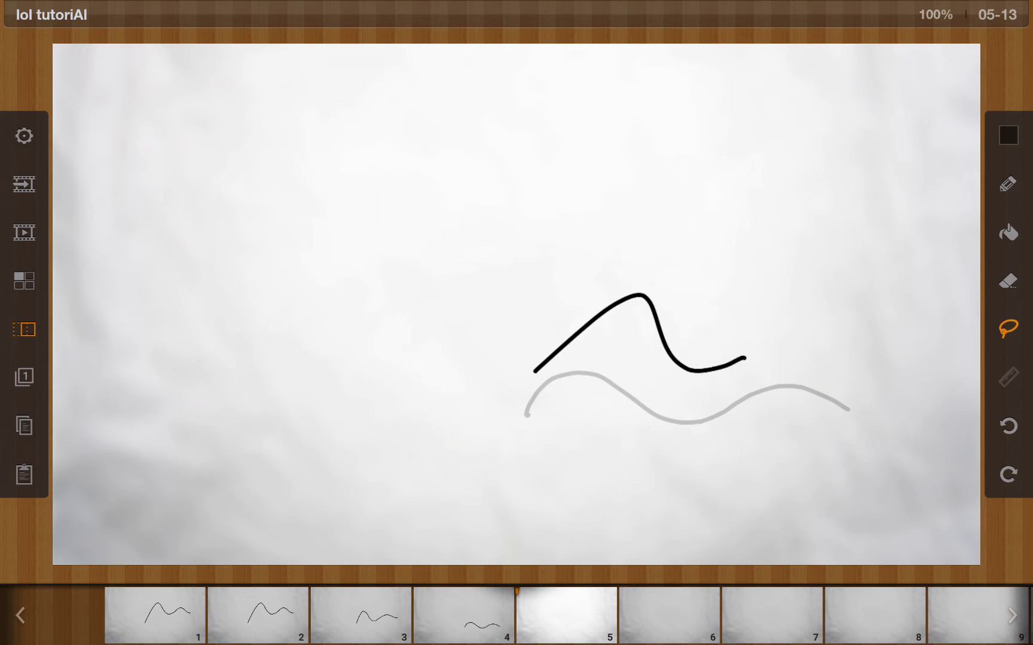
Step: Test the straight-line ruler on frame 5 with several ruled lines, then undo them
{"action": "left_click", "coordinate": [1007, 184]}
{"action": "left_click", "coordinate": [1009, 377]}
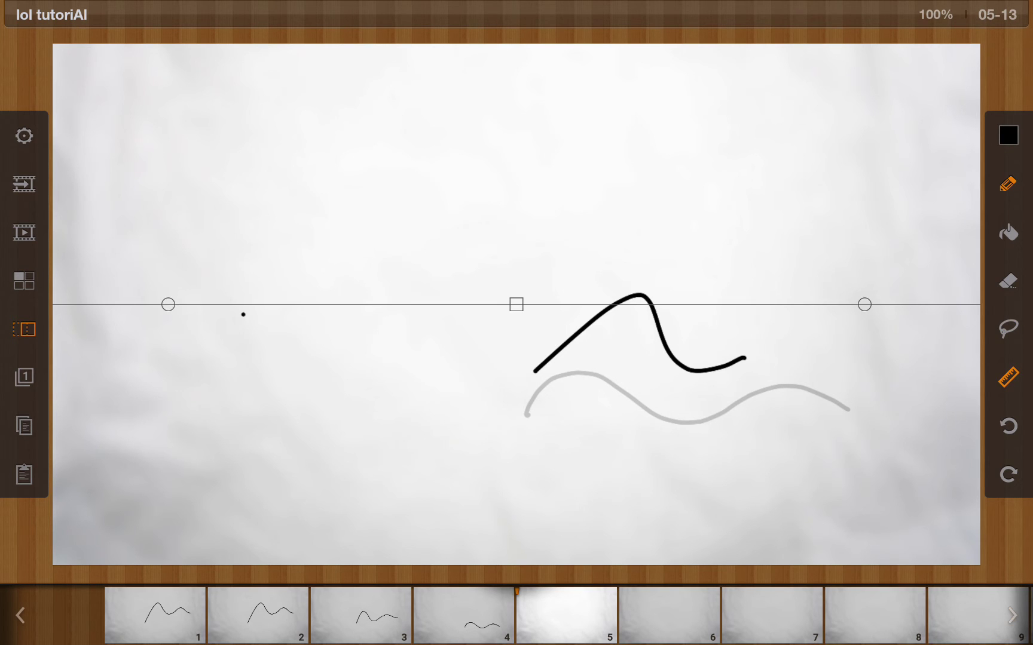
{"action": "left_click_drag", "start_coordinate": [243, 314], "coordinate": [479, 315]}
{"action": "key", "text": "ctrl+z"}
{"action": "left_click_drag", "start_coordinate": [207, 293], "coordinate": [448, 294]}
{"action": "left_click_drag", "start_coordinate": [187, 178], "coordinate": [595, 178]}
{"action": "left_click_drag", "start_coordinate": [693, 230], "coordinate": [885, 230]}
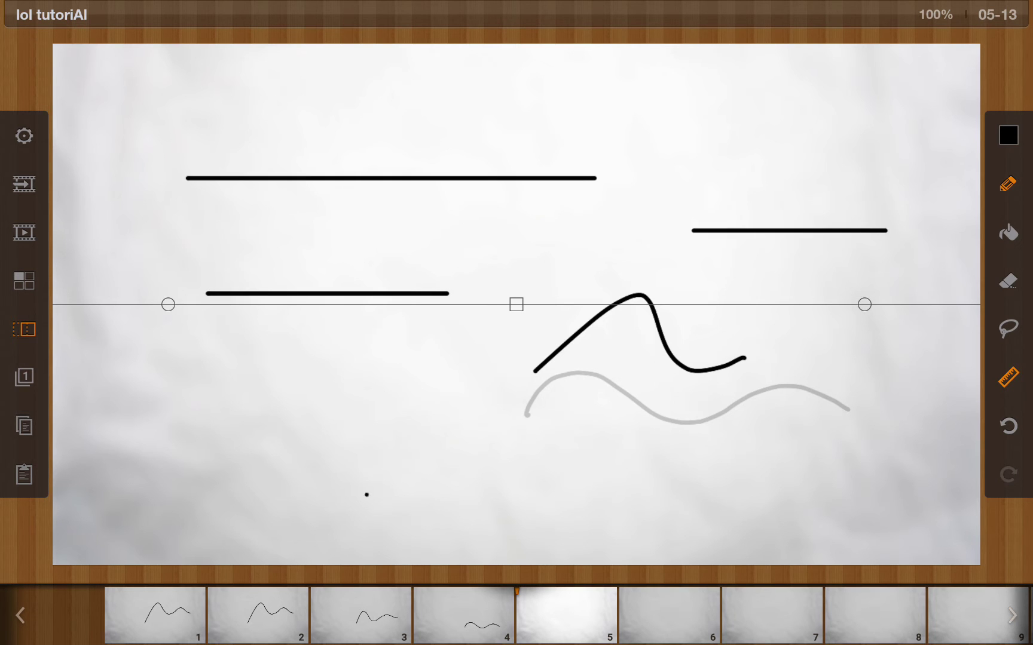
{"action": "left_click_drag", "start_coordinate": [366, 494], "coordinate": [672, 495]}
{"action": "left_click_drag", "start_coordinate": [829, 500], "coordinate": [943, 500]}
{"action": "left_click_drag", "start_coordinate": [485, 423], "coordinate": [721, 422]}
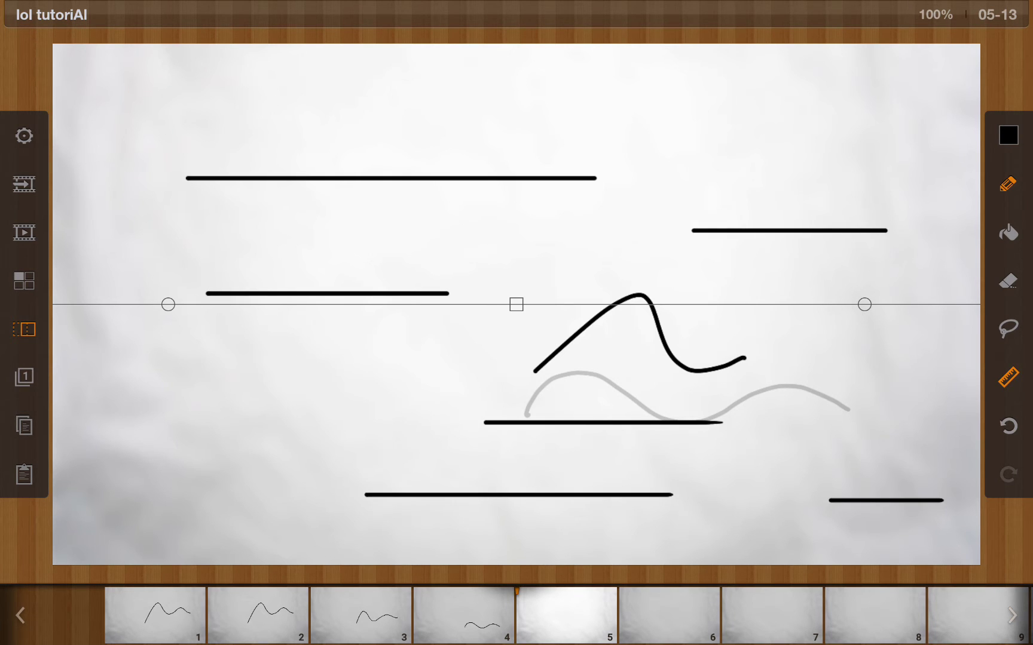
{"action": "left_click", "coordinate": [1008, 426]}
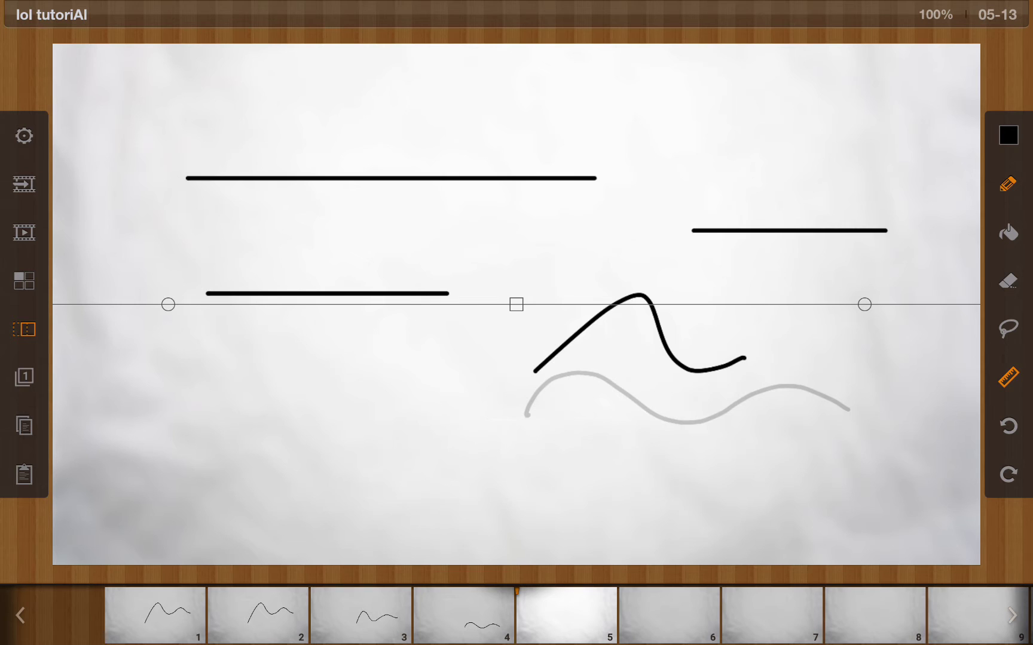
{"action": "left_click", "coordinate": [1008, 426]}
{"action": "left_click", "coordinate": [1008, 426]}
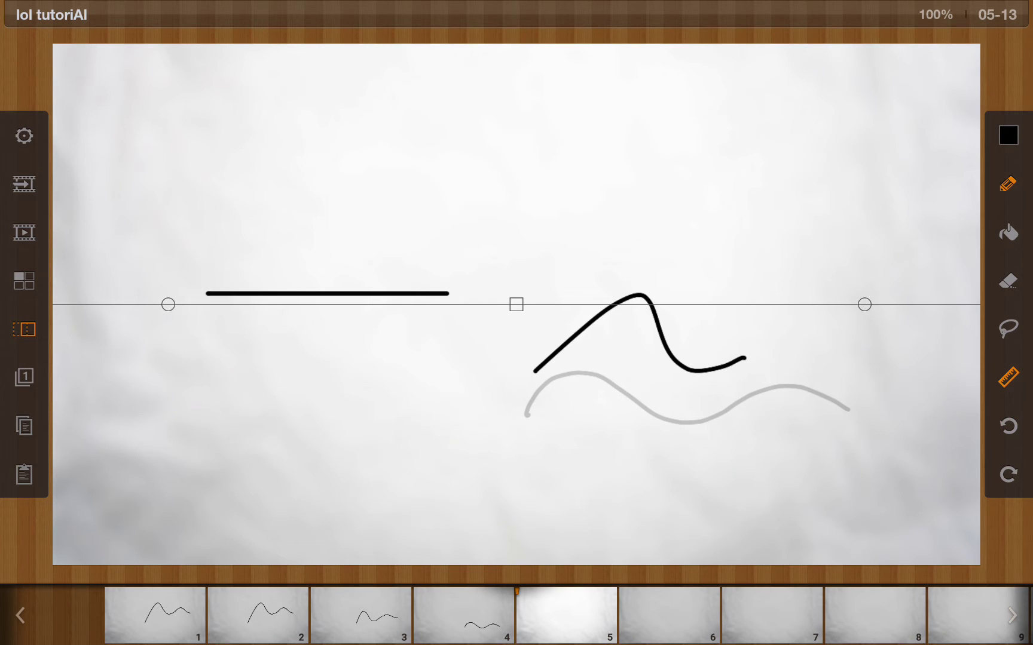
{"action": "left_click", "coordinate": [1008, 426]}
Step: Cycle the ruler guide through circle and square, stretch it into a rectangle, then turn it off
{"action": "left_click", "coordinate": [1008, 377]}
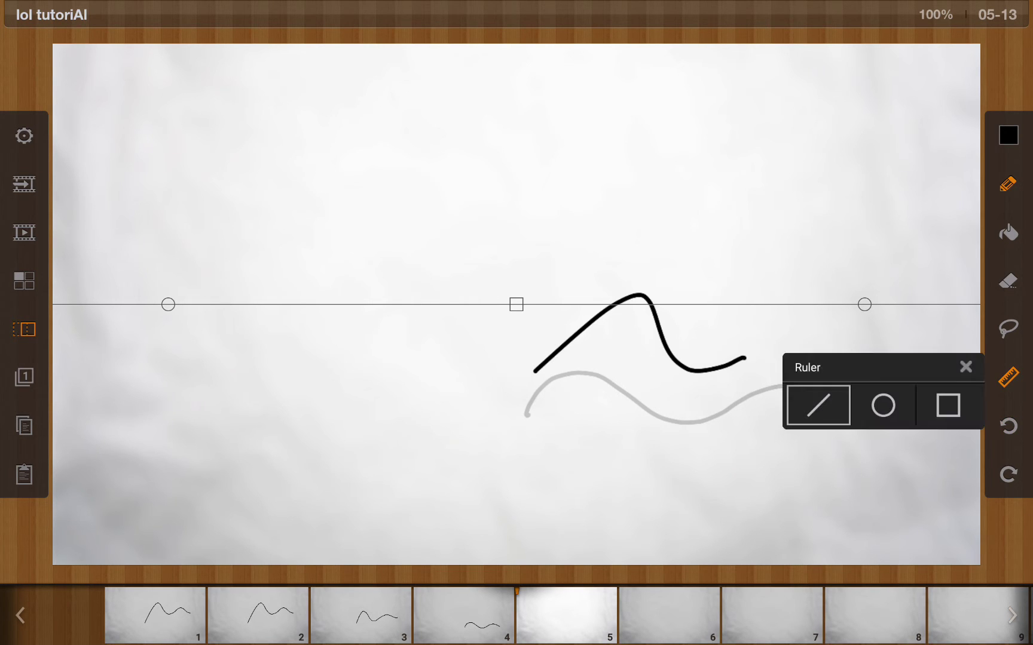
{"action": "left_click", "coordinate": [883, 406]}
{"action": "left_click", "coordinate": [948, 406]}
{"action": "left_click", "coordinate": [883, 406]}
{"action": "left_click", "coordinate": [818, 405]}
{"action": "left_click", "coordinate": [947, 406]}
{"action": "left_click", "coordinate": [882, 406]}
{"action": "left_click", "coordinate": [818, 406]}
{"action": "left_click", "coordinate": [882, 406]}
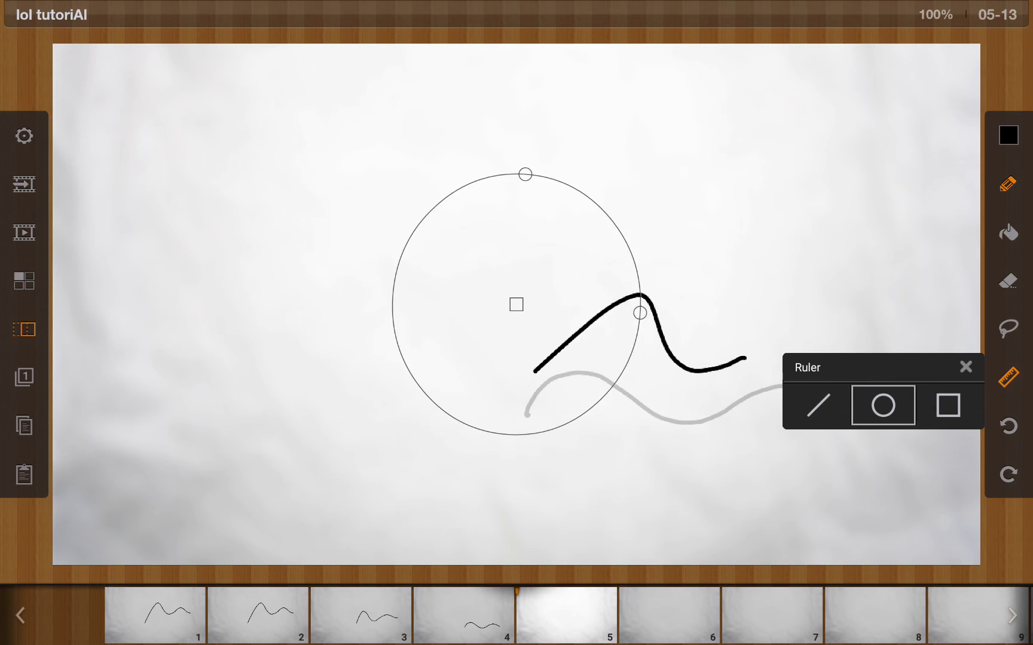
{"action": "left_click", "coordinate": [947, 406]}
{"action": "mouse_move", "coordinate": [647, 305]}
{"action": "left_mouse_down"}
{"action": "mouse_move", "coordinate": [779, 288]}
{"action": "mouse_move", "coordinate": [691, 162]}
{"action": "mouse_move", "coordinate": [563, 314]}
{"action": "mouse_move", "coordinate": [609, 368]}
{"action": "mouse_move", "coordinate": [656, 393]}
{"action": "left_mouse_up"}
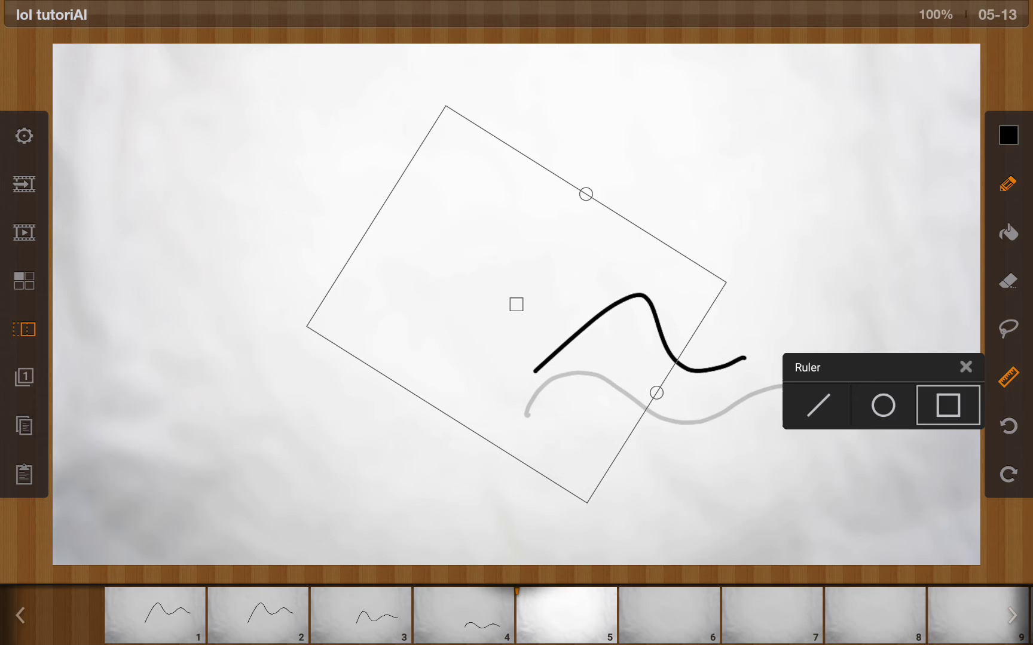
{"action": "left_click", "coordinate": [965, 367]}
{"action": "left_click", "coordinate": [1008, 377]}
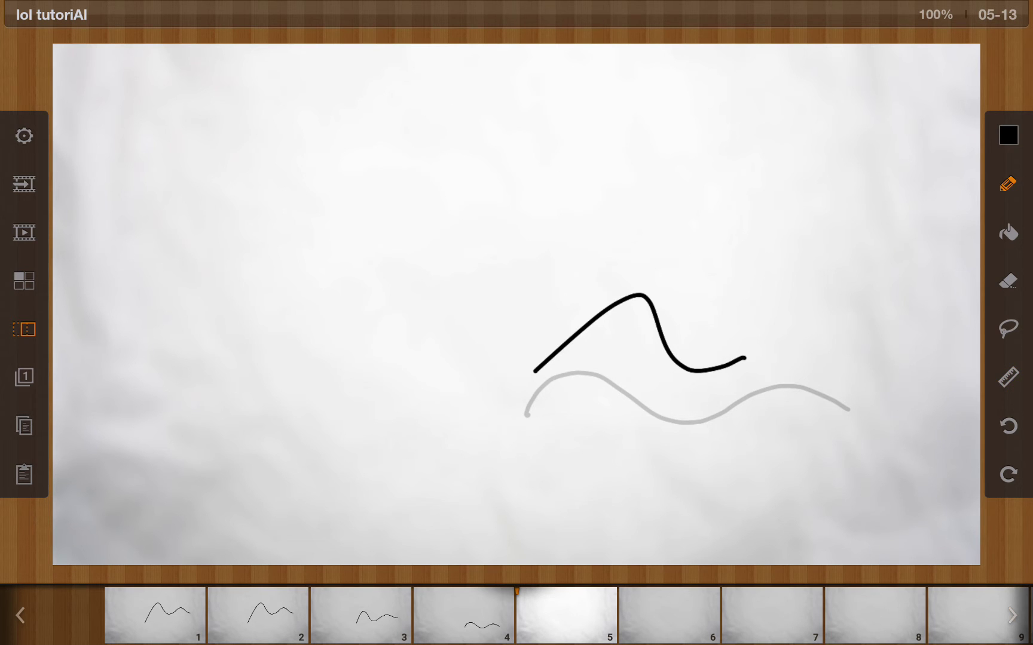
Step: Erase the right-hand dip of frame 5's curve and set eraser size 3.90 with less blur
{"action": "left_click", "coordinate": [1009, 280]}
{"action": "mouse_move", "coordinate": [797, 304]}
{"action": "left_mouse_down"}
{"action": "mouse_move", "coordinate": [678, 336]}
{"action": "mouse_move", "coordinate": [670, 326]}
{"action": "left_mouse_up"}
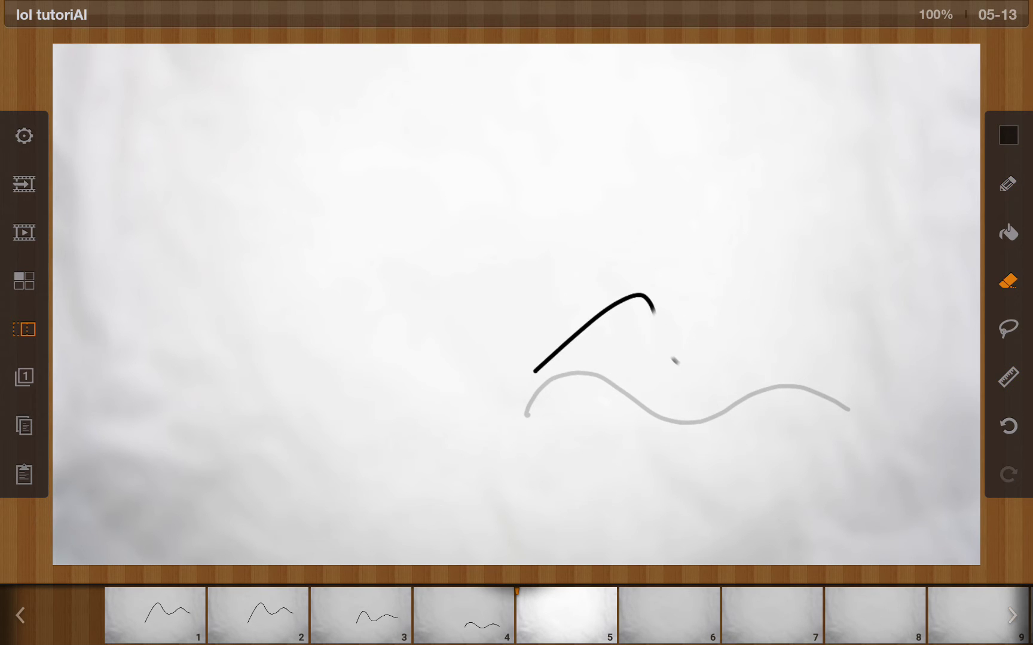
{"action": "left_click", "coordinate": [1008, 281]}
{"action": "mouse_move", "coordinate": [906, 366]}
{"action": "left_mouse_down"}
{"action": "mouse_move", "coordinate": [922, 365]}
{"action": "mouse_move", "coordinate": [870, 366]}
{"action": "left_mouse_up"}
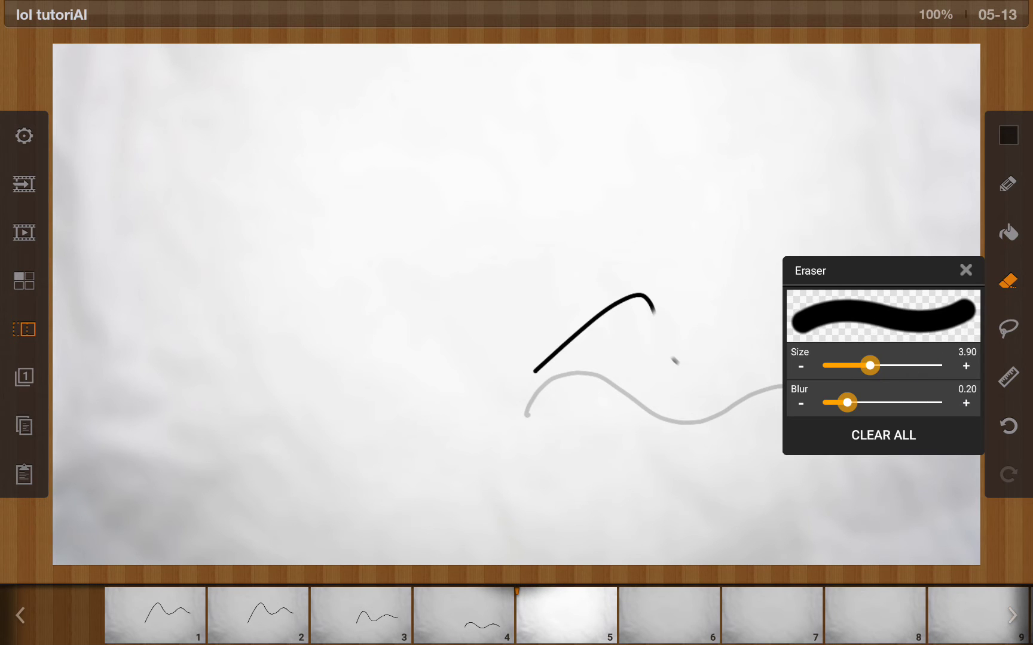
{"action": "mouse_move", "coordinate": [847, 403]}
{"action": "left_mouse_down"}
{"action": "mouse_move", "coordinate": [824, 403]}
{"action": "mouse_move", "coordinate": [942, 402]}
{"action": "mouse_move", "coordinate": [825, 402]}
{"action": "left_mouse_up"}
{"action": "key", "text": "Escape"}
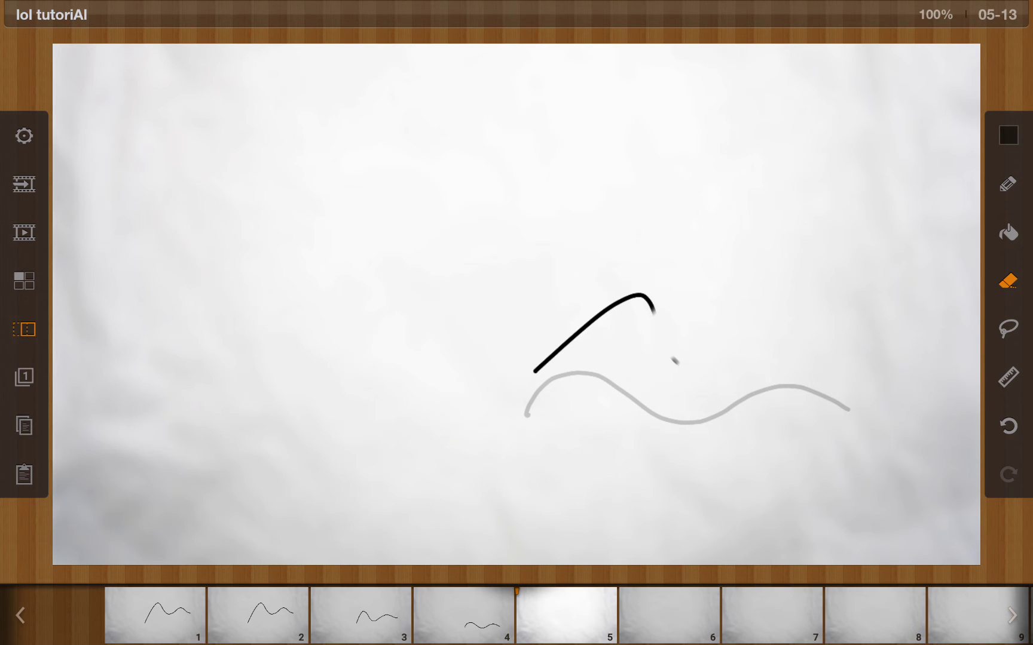
Step: Browse the colour picker's preset palettes
{"action": "left_click", "coordinate": [1008, 233]}
{"action": "left_click", "coordinate": [1009, 184]}
{"action": "left_click", "coordinate": [1008, 135]}
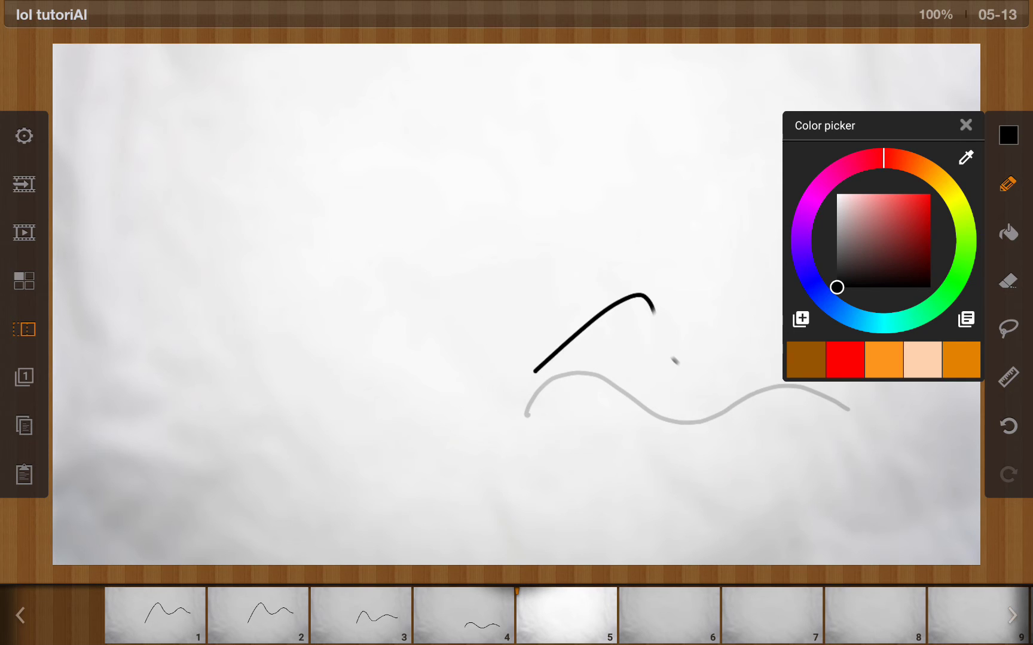
{"action": "left_click", "coordinate": [966, 319]}
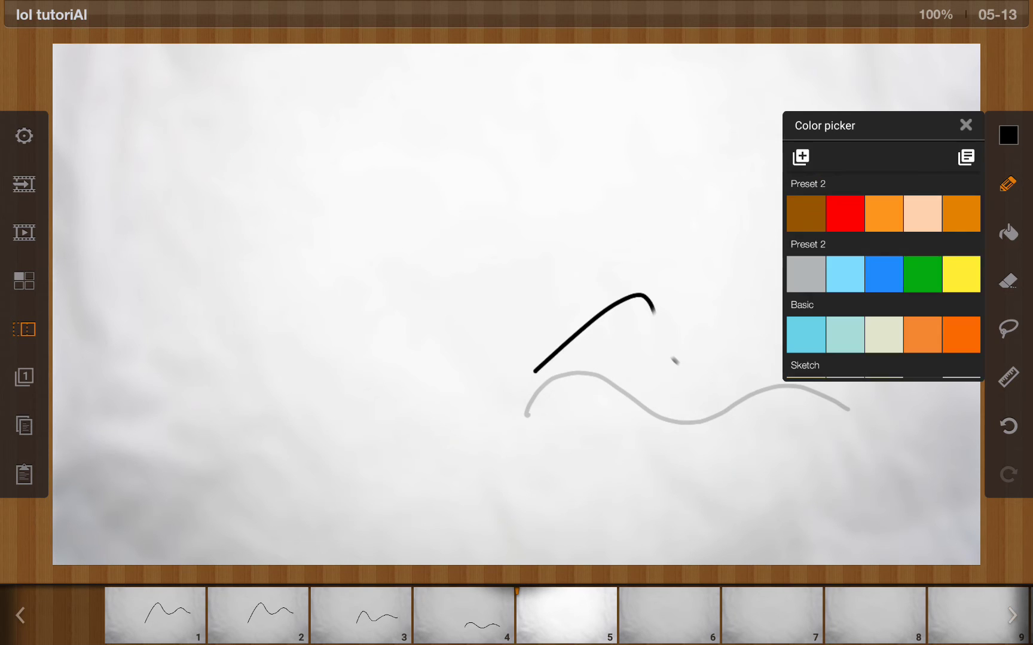
{"action": "scroll", "coordinate": [883, 269], "scroll_direction": "down", "scroll_amount": 3}
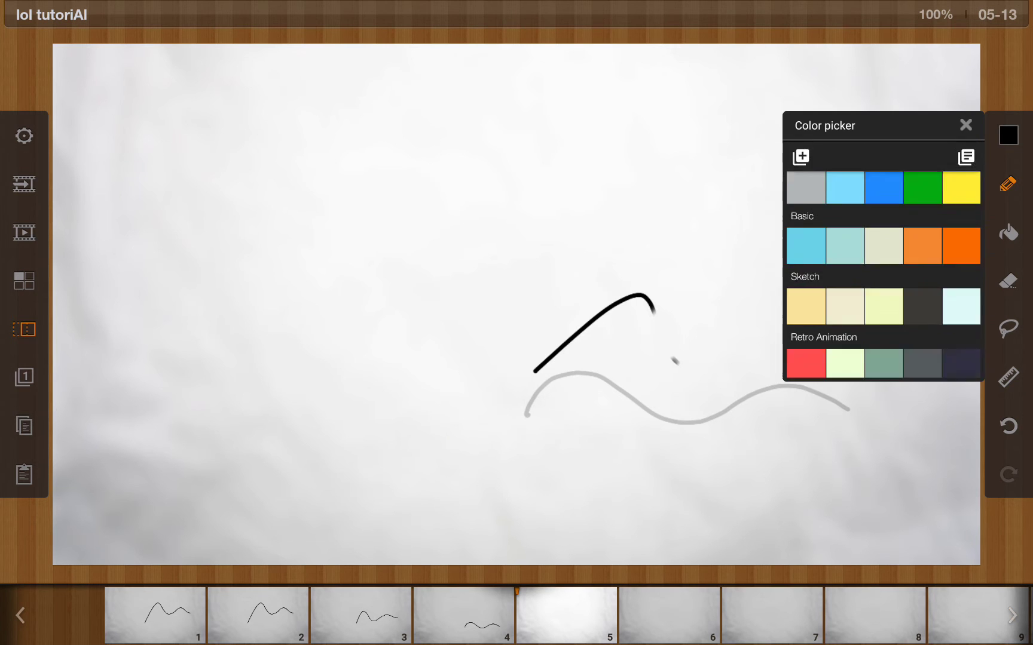
{"action": "scroll", "coordinate": [883, 268], "scroll_direction": "down", "scroll_amount": 5}
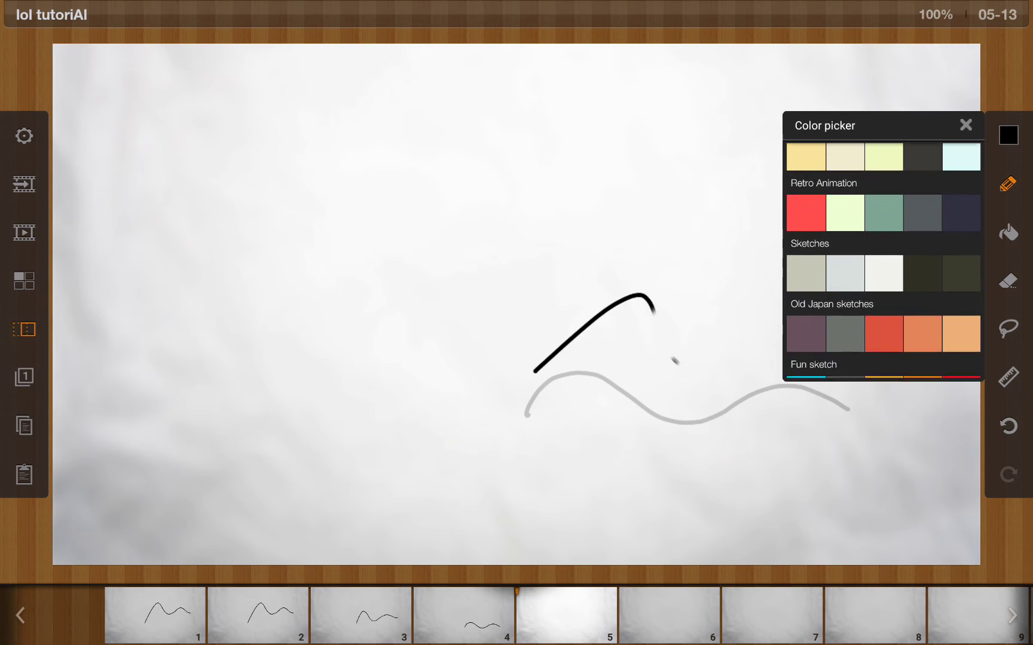
{"action": "scroll", "coordinate": [884, 269], "scroll_direction": "down", "scroll_amount": 2}
{"action": "scroll", "coordinate": [884, 269], "scroll_direction": "down", "scroll_amount": 2}
{"action": "scroll", "coordinate": [883, 269], "scroll_direction": "up", "scroll_amount": 4}
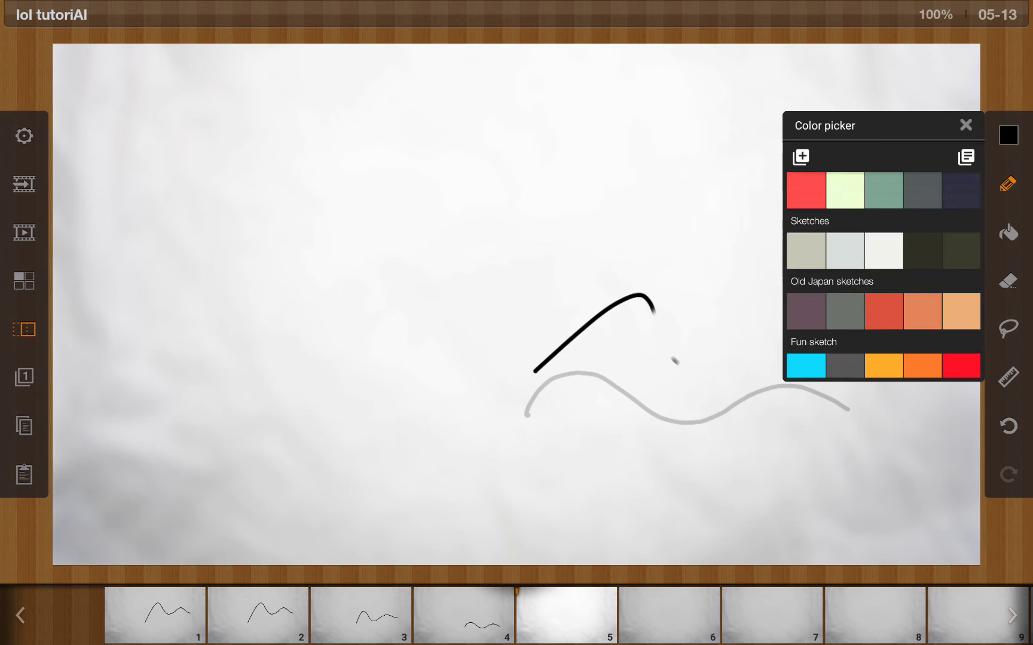
{"action": "scroll", "coordinate": [883, 268], "scroll_direction": "up", "scroll_amount": 3}
{"action": "scroll", "coordinate": [883, 269], "scroll_direction": "down", "scroll_amount": 2}
{"action": "scroll", "coordinate": [883, 269], "scroll_direction": "up", "scroll_amount": 2}
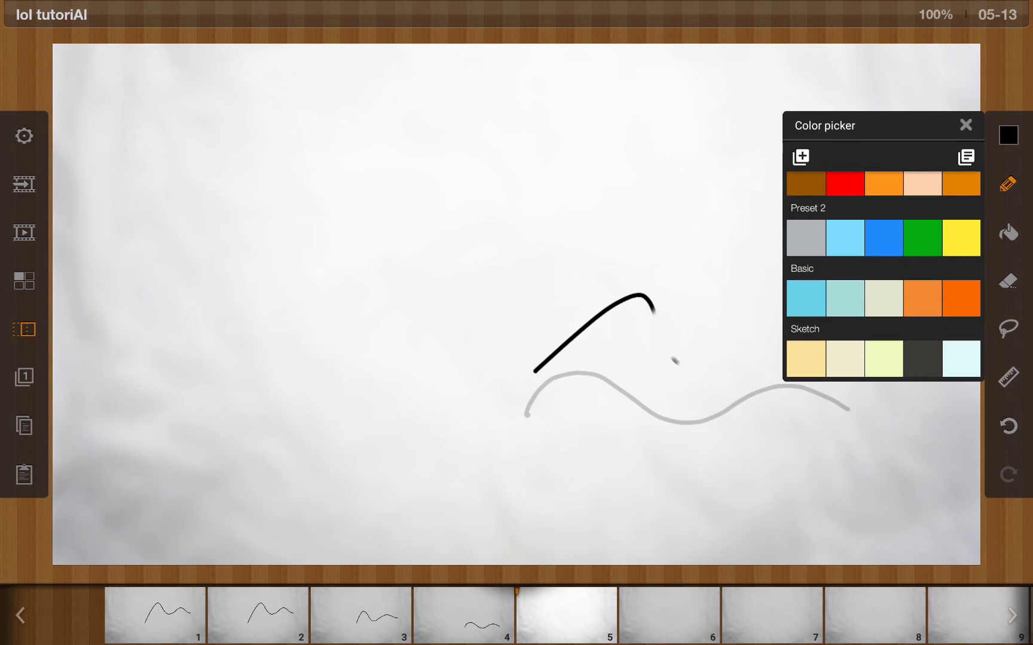
{"action": "scroll", "coordinate": [883, 269], "scroll_direction": "down", "scroll_amount": 2}
{"action": "scroll", "coordinate": [883, 269], "scroll_direction": "down", "scroll_amount": 2}
{"action": "scroll", "coordinate": [883, 269], "scroll_direction": "down", "scroll_amount": 2}
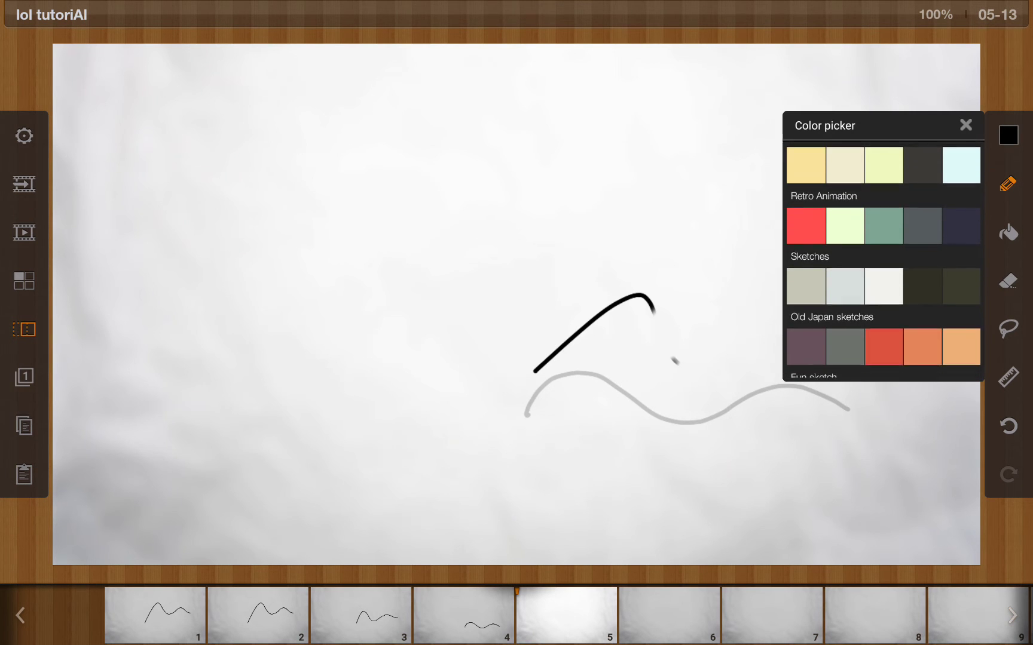
{"action": "scroll", "coordinate": [884, 269], "scroll_direction": "down", "scroll_amount": 1}
{"action": "scroll", "coordinate": [883, 269], "scroll_direction": "down", "scroll_amount": 1}
{"action": "scroll", "coordinate": [883, 269], "scroll_direction": "down", "scroll_amount": 1}
{"action": "scroll", "coordinate": [884, 269], "scroll_direction": "down", "scroll_amount": 2}
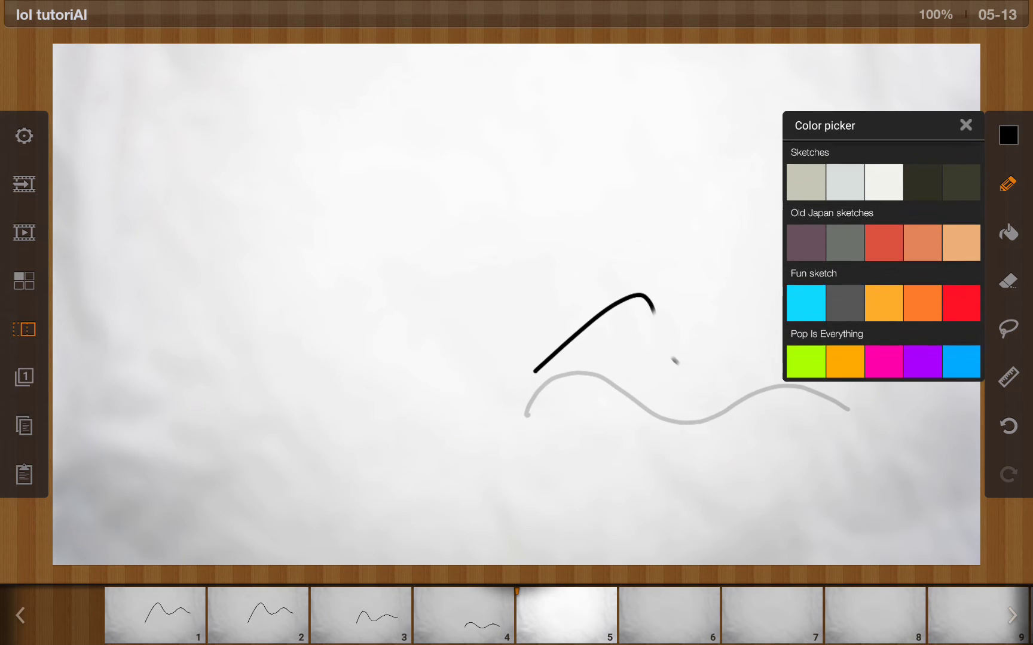
{"action": "scroll", "coordinate": [883, 269], "scroll_direction": "down", "scroll_amount": 1}
{"action": "scroll", "coordinate": [884, 261], "scroll_direction": "down", "scroll_amount": 1}
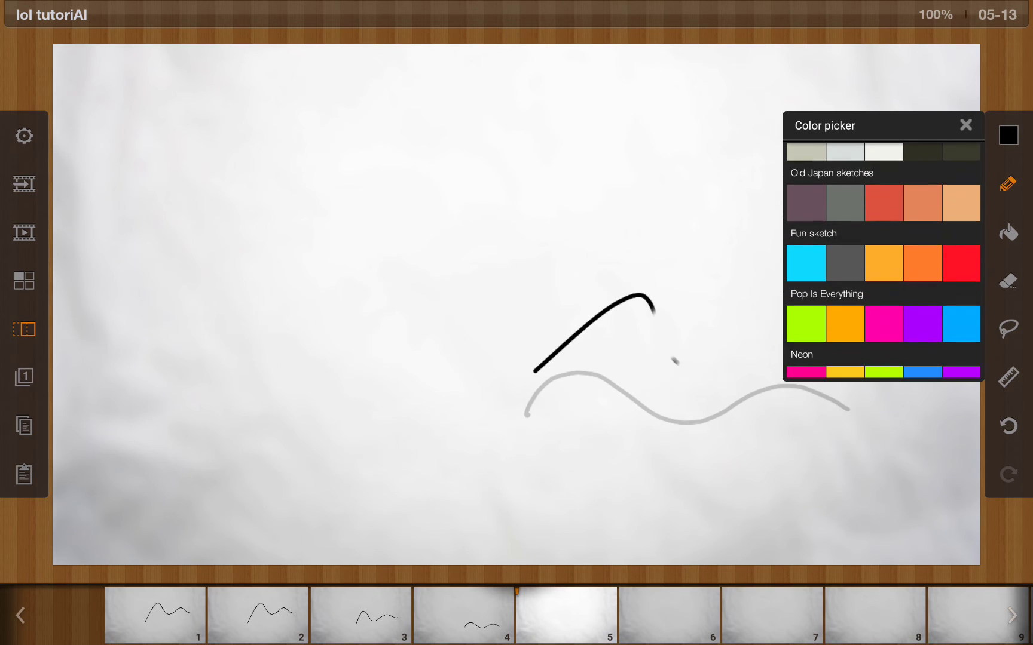
{"action": "scroll", "coordinate": [883, 269], "scroll_direction": "up", "scroll_amount": 2}
{"action": "scroll", "coordinate": [883, 269], "scroll_direction": "up", "scroll_amount": 1}
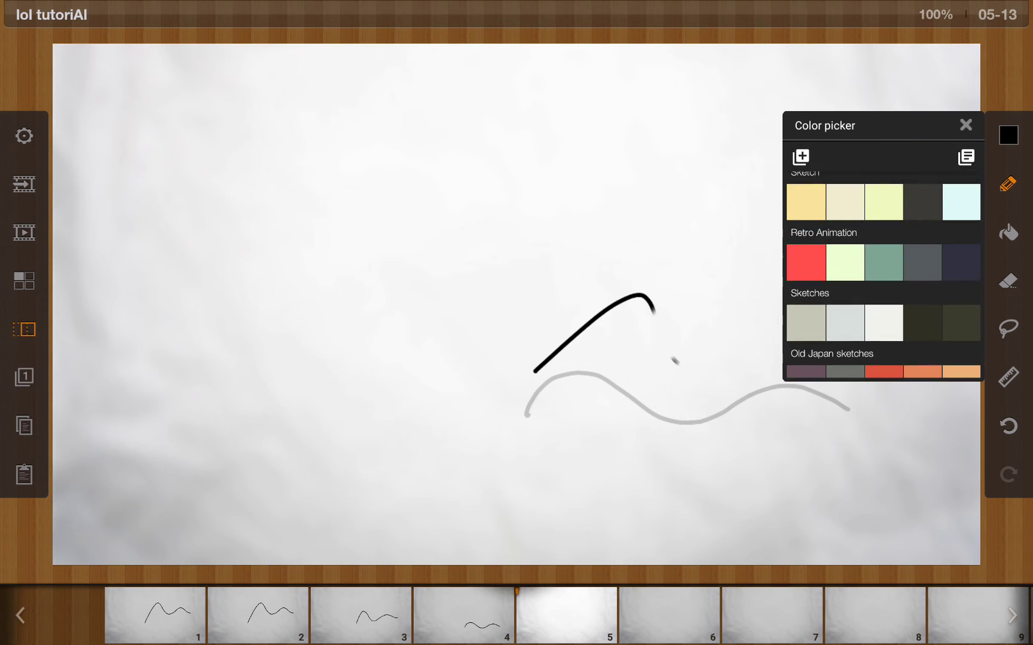
{"action": "scroll", "coordinate": [883, 268], "scroll_direction": "up", "scroll_amount": 2}
{"action": "scroll", "coordinate": [884, 269], "scroll_direction": "down", "scroll_amount": 3}
{"action": "scroll", "coordinate": [883, 269], "scroll_direction": "down", "scroll_amount": 2}
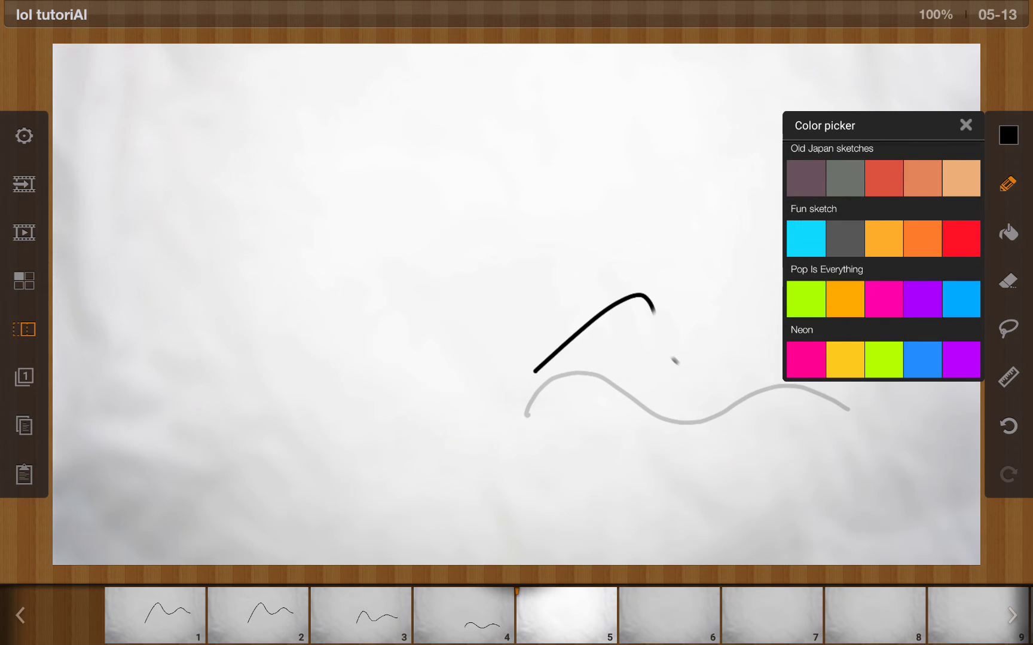
{"action": "scroll", "coordinate": [883, 261], "scroll_direction": "up", "scroll_amount": 1}
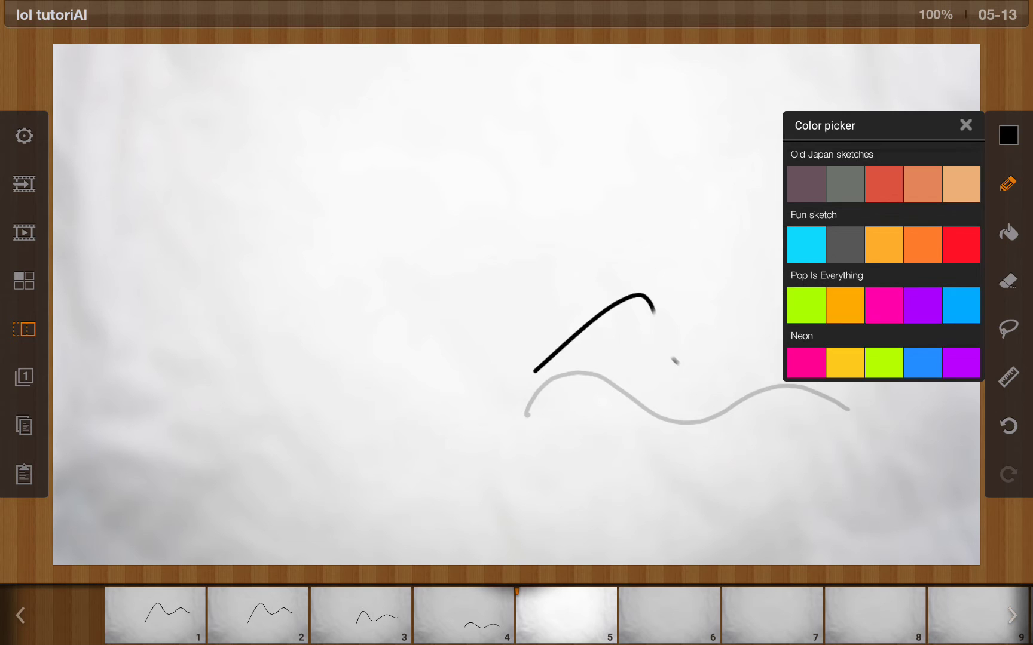
{"action": "scroll", "coordinate": [883, 261], "scroll_direction": "up", "scroll_amount": 1}
{"action": "scroll", "coordinate": [883, 261], "scroll_direction": "up", "scroll_amount": 1}
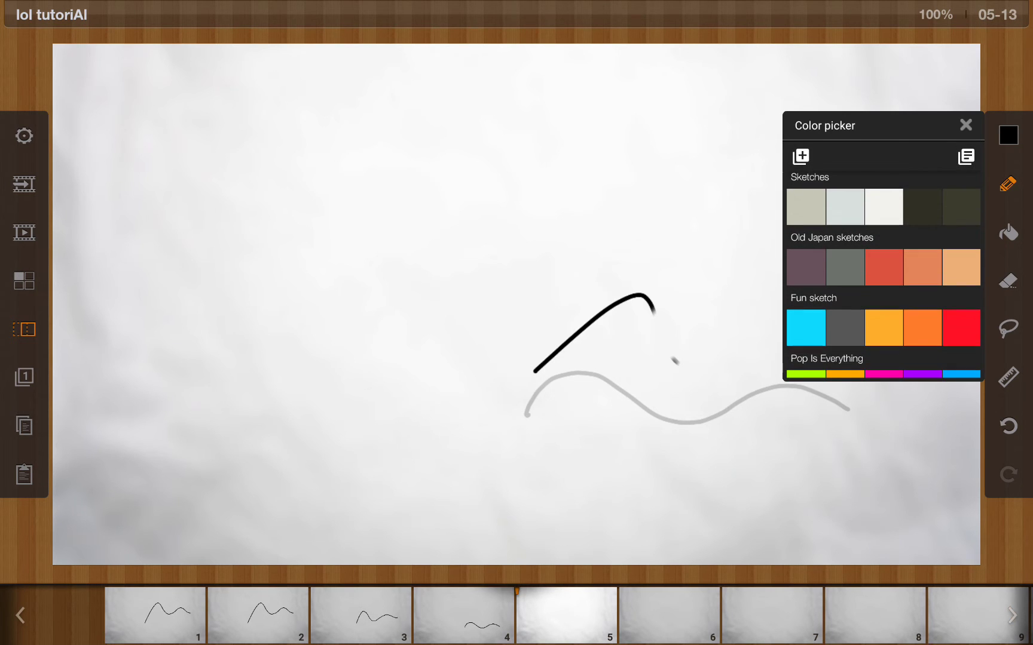
{"action": "scroll", "coordinate": [883, 261], "scroll_direction": "up", "scroll_amount": 1}
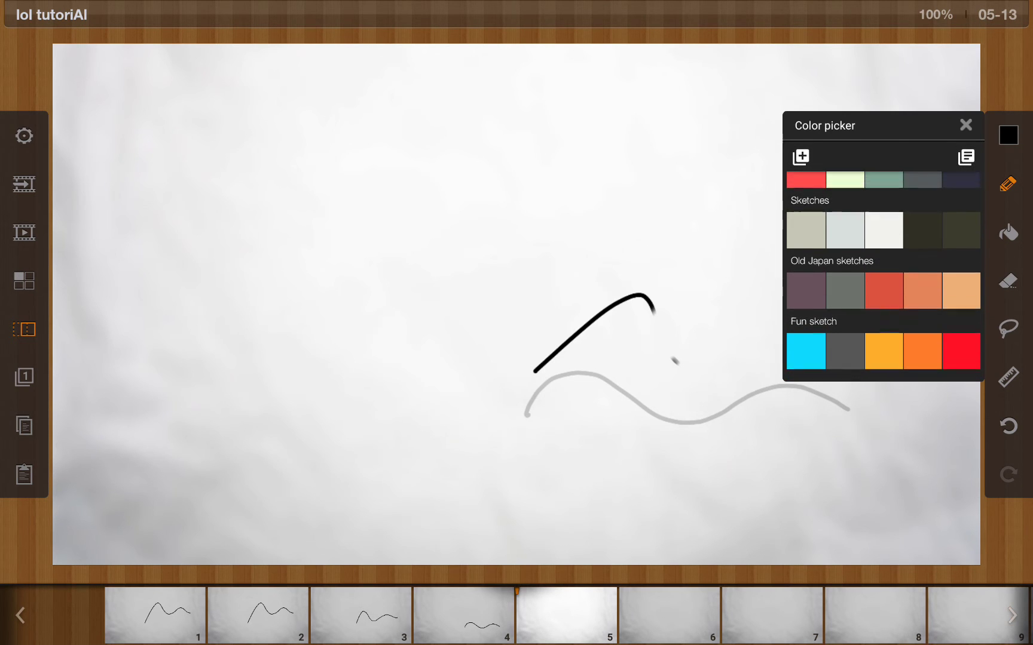
{"action": "scroll", "coordinate": [883, 261], "scroll_direction": "up", "scroll_amount": 2}
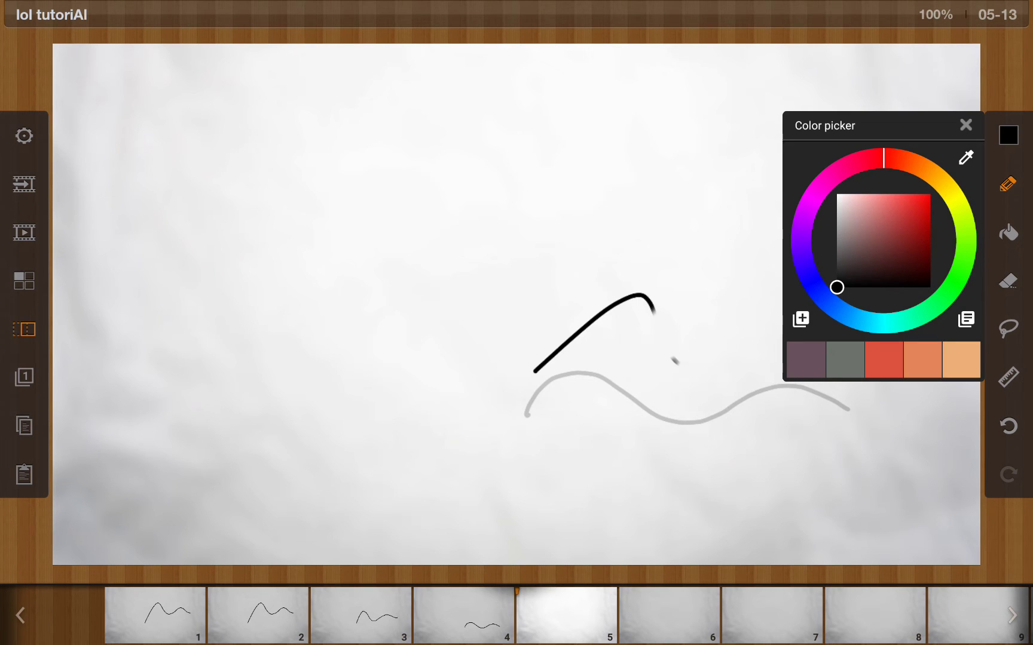
{"action": "scroll", "coordinate": [883, 261], "scroll_direction": "down", "scroll_amount": 3}
{"action": "scroll", "coordinate": [884, 262], "scroll_direction": "down", "scroll_amount": 3}
{"action": "scroll", "coordinate": [884, 261], "scroll_direction": "down", "scroll_amount": 3}
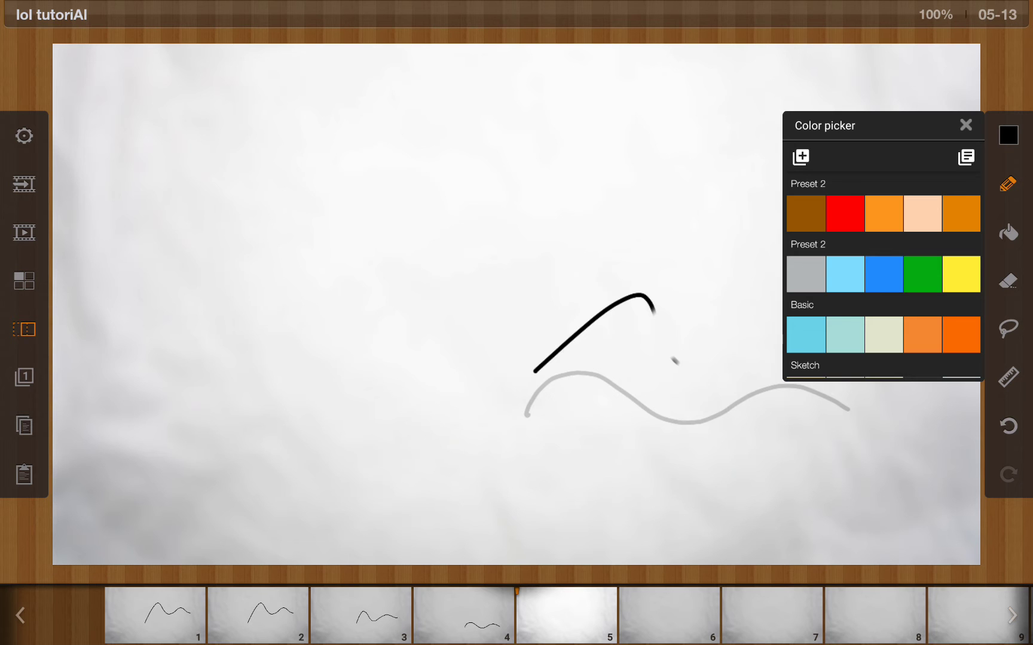
Step: Switch the colour picker to the wheel view and dismiss the Locked Feature notice
{"action": "key", "text": "Escape"}
{"action": "left_click", "coordinate": [1008, 135]}
{"action": "left_click", "coordinate": [965, 157]}
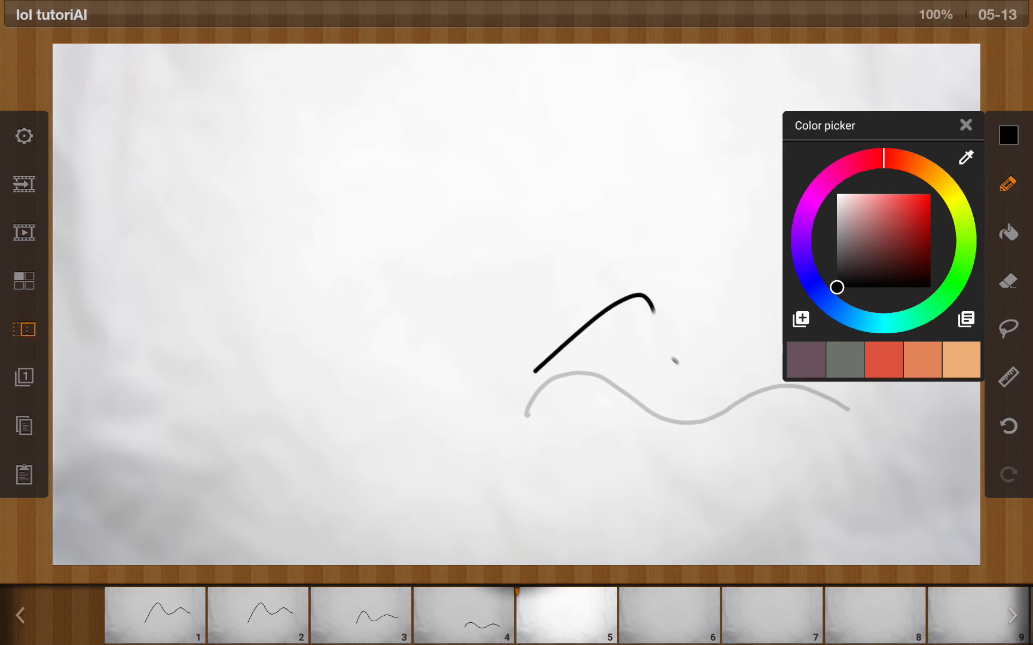
{"action": "left_click", "coordinate": [675, 362]}
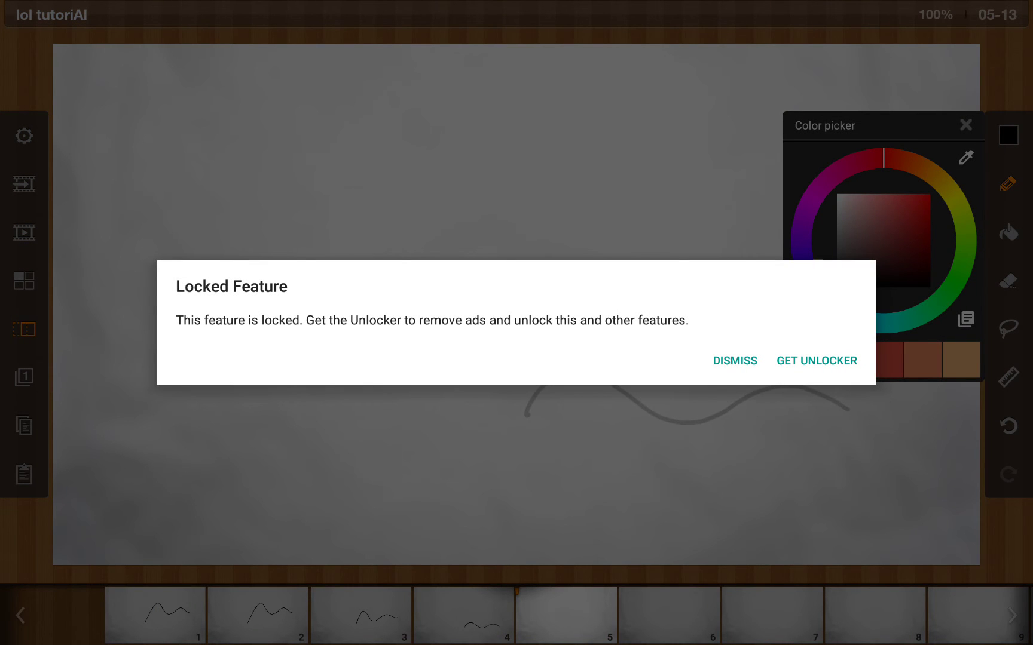
{"action": "key", "text": "Escape"}
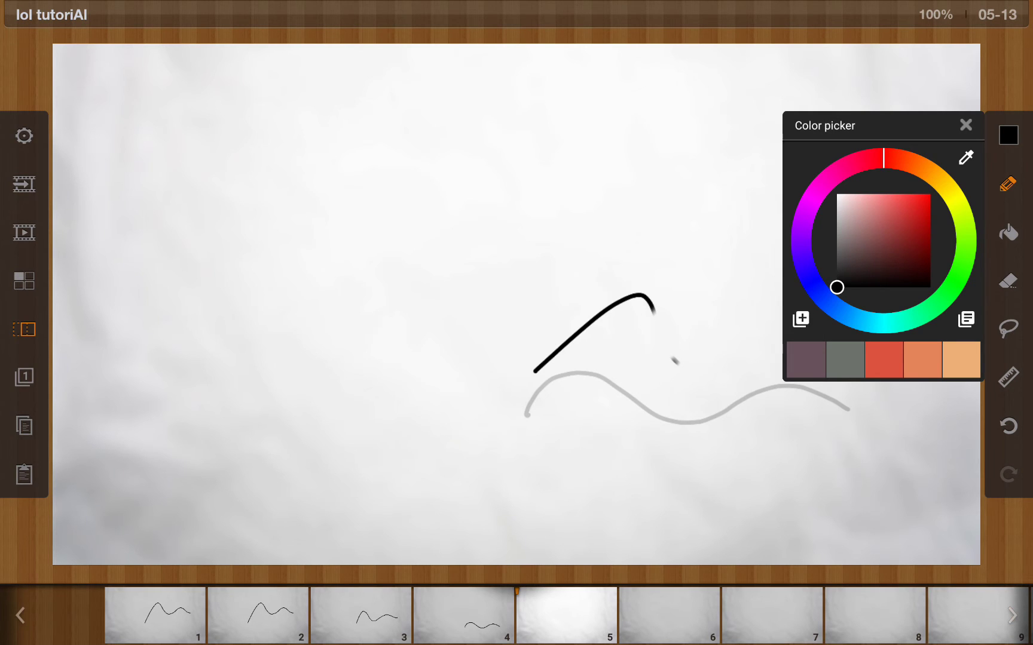
Step: Set the drawing colour to blue with the fill bucket active
{"action": "left_click_drag", "start_coordinate": [826, 300], "coordinate": [966, 253]}
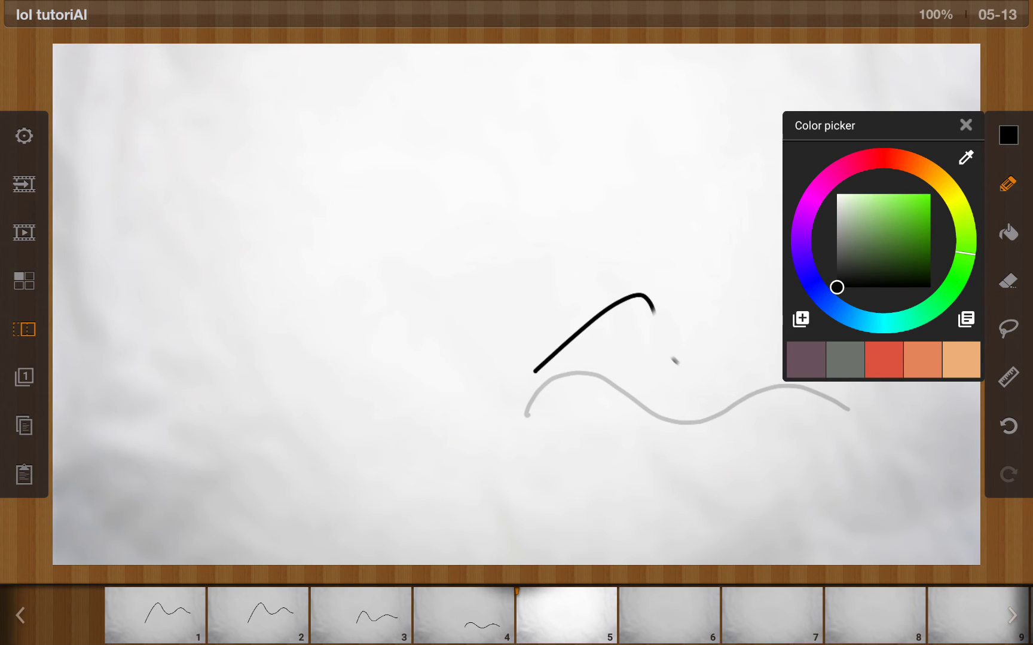
{"action": "left_click", "coordinate": [1008, 136]}
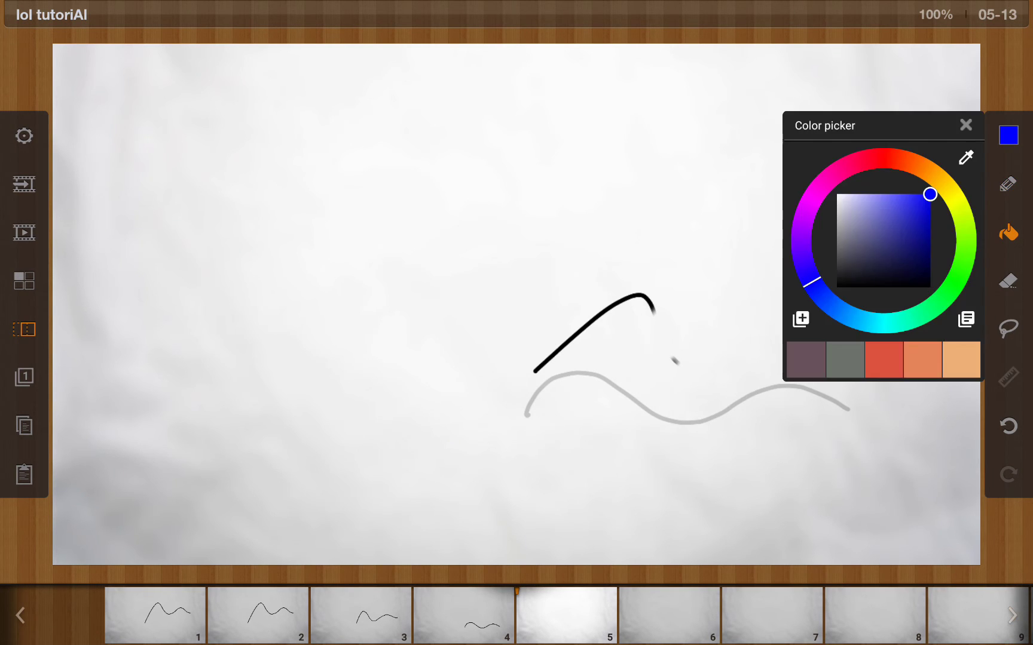
{"action": "key", "text": "Escape"}
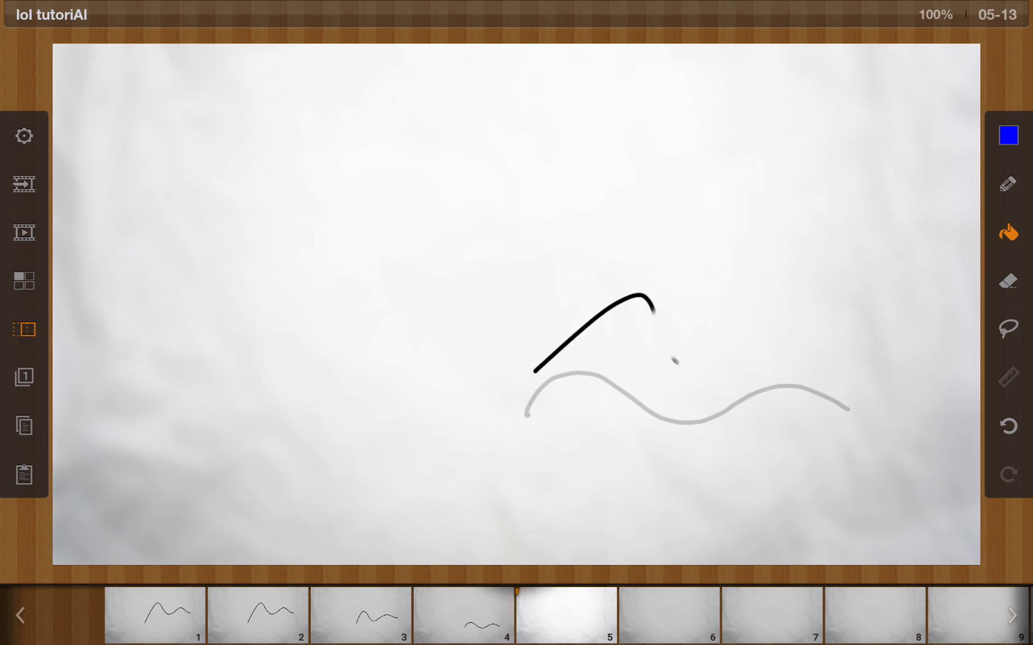
Step: Erase frame 5's black stroke on Layer 1, then view all 13 frames
{"action": "left_click", "coordinate": [24, 329]}
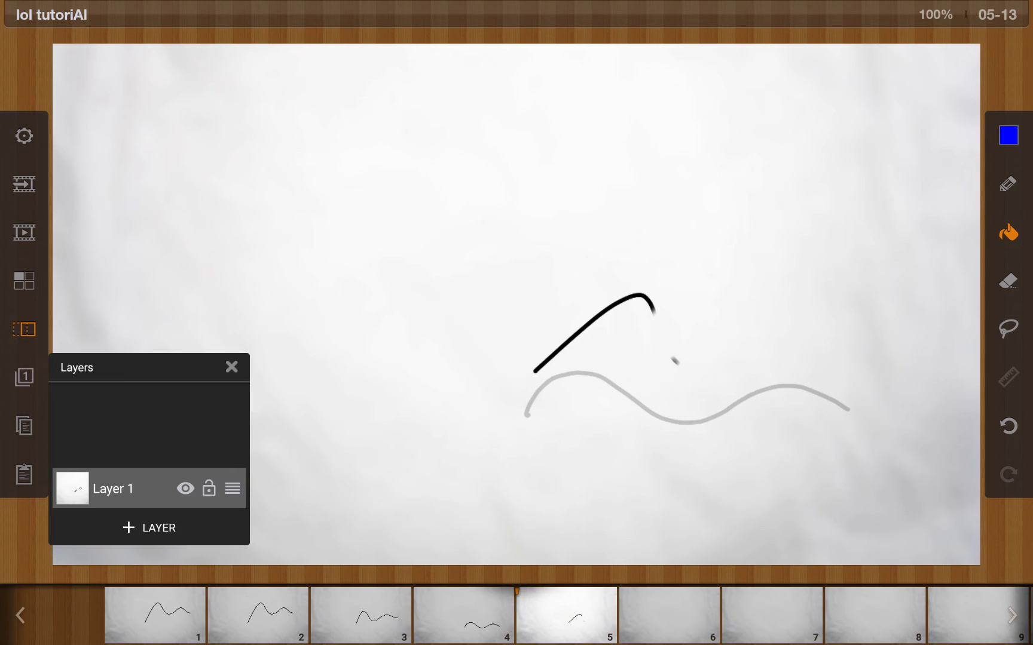
{"action": "left_click", "coordinate": [148, 527]}
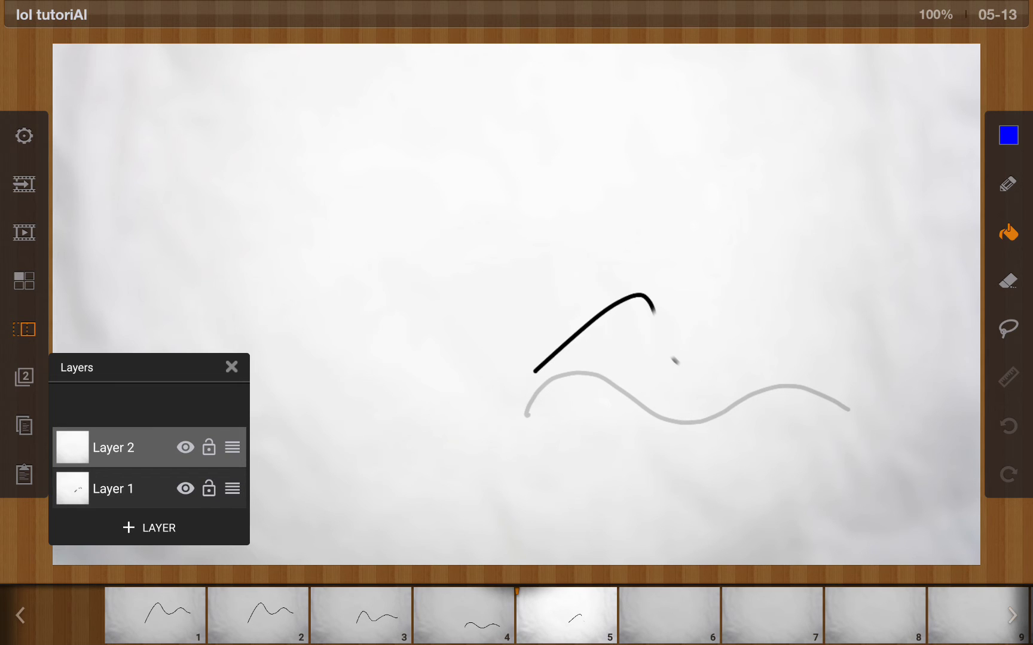
{"action": "key", "text": "e"}
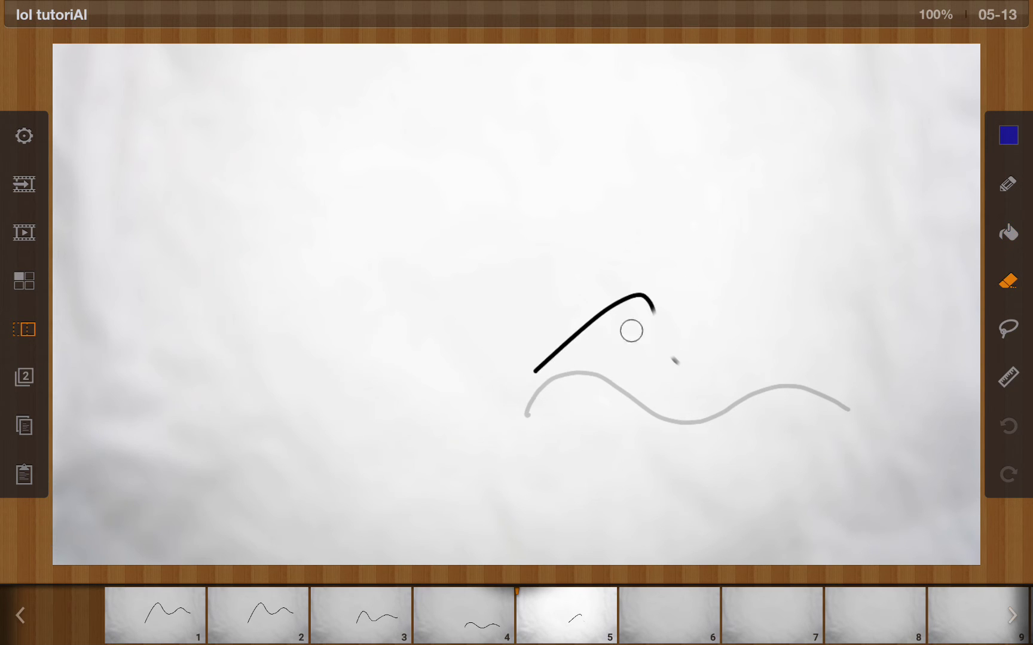
{"action": "left_click_drag", "start_coordinate": [552, 366], "coordinate": [673, 277]}
{"action": "left_click", "coordinate": [24, 377]}
{"action": "left_click", "coordinate": [113, 488]}
{"action": "left_click_drag", "start_coordinate": [645, 299], "coordinate": [590, 351]}
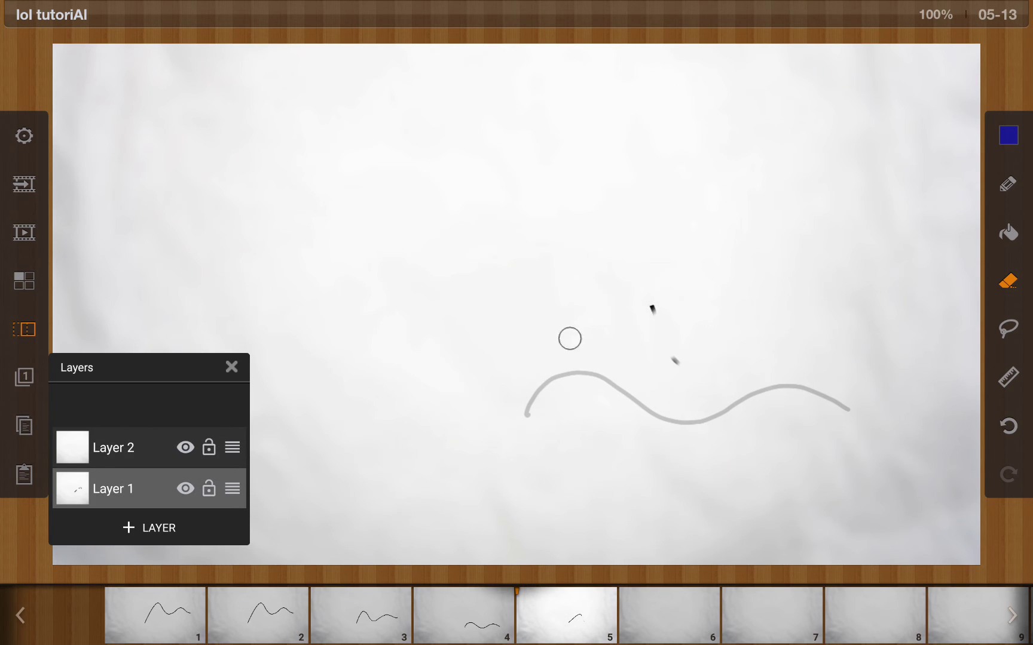
{"action": "left_click_drag", "start_coordinate": [653, 309], "coordinate": [723, 376]}
{"action": "left_click", "coordinate": [232, 367]}
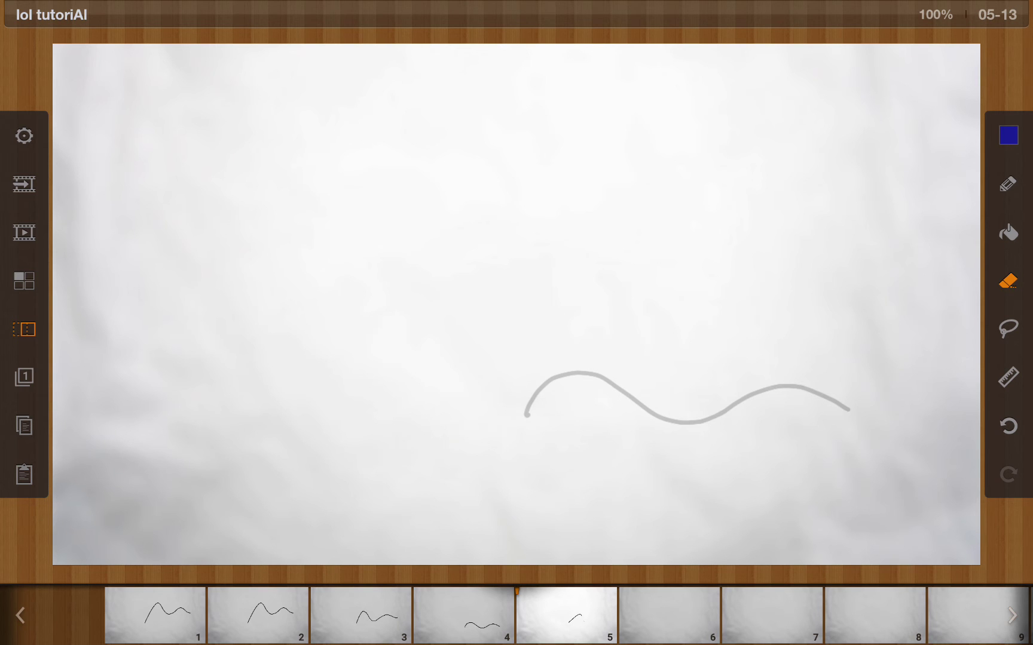
{"action": "left_click", "coordinate": [24, 280]}
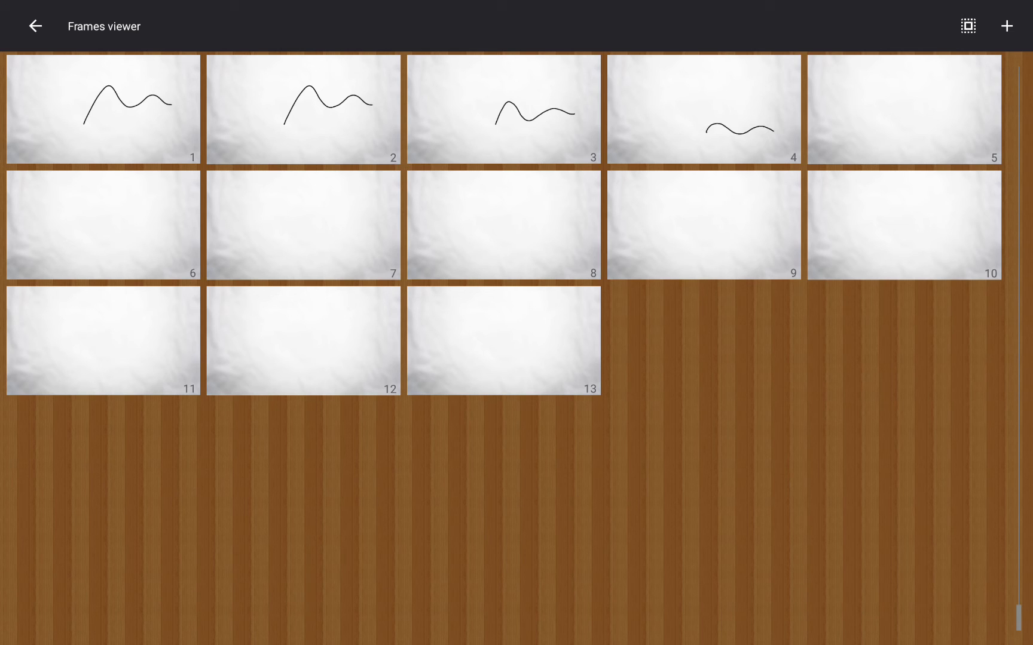
Step: Delete the blank frames 5 through 13
{"action": "left_click", "coordinate": [968, 26]}
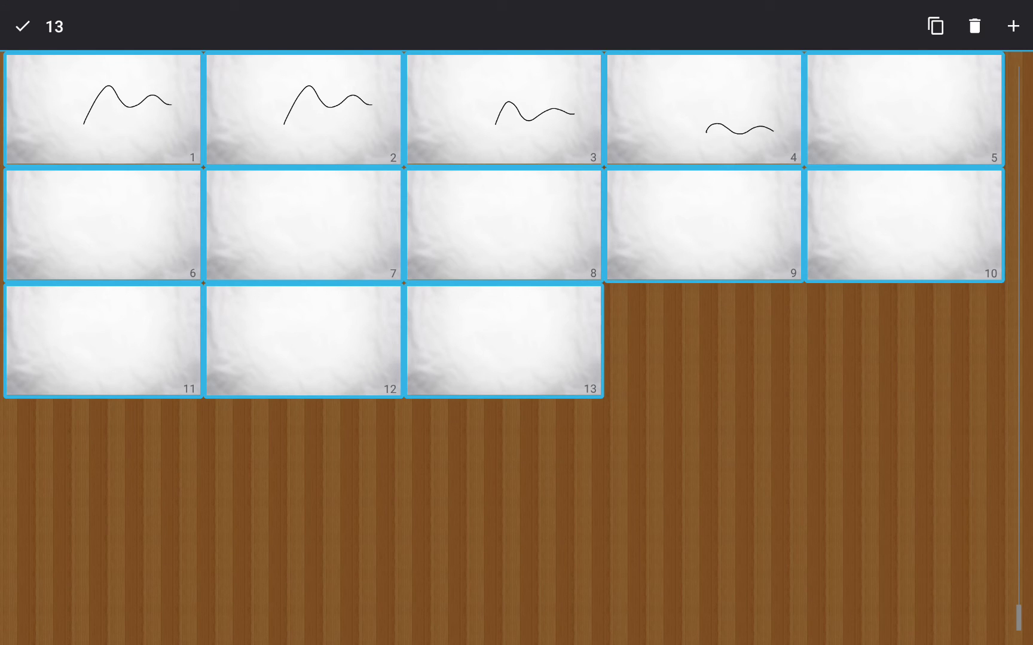
{"action": "left_click", "coordinate": [503, 340]}
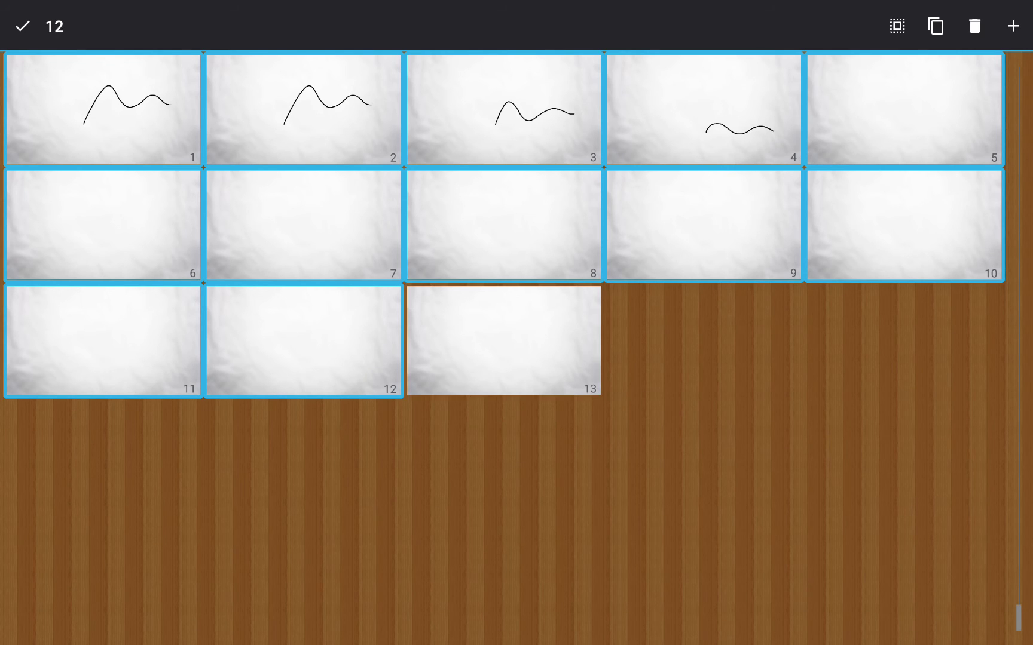
{"action": "left_click", "coordinate": [503, 340]}
{"action": "left_click", "coordinate": [704, 109]}
{"action": "left_click", "coordinate": [504, 109]}
{"action": "left_click", "coordinate": [303, 110]}
{"action": "left_click", "coordinate": [103, 110]}
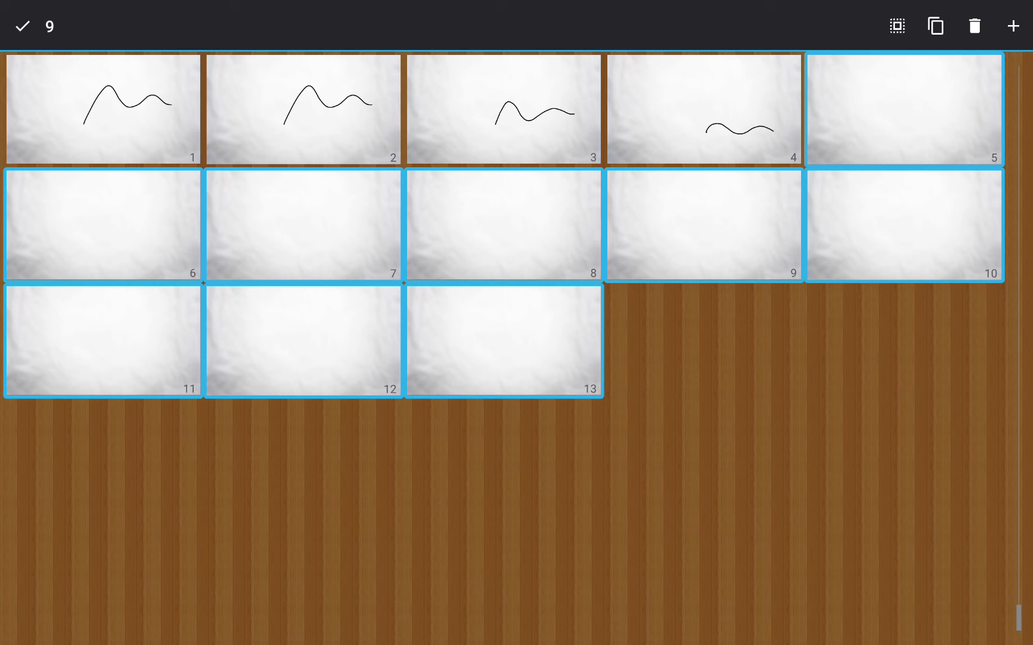
{"action": "left_click", "coordinate": [936, 26]}
{"action": "left_click", "coordinate": [974, 26]}
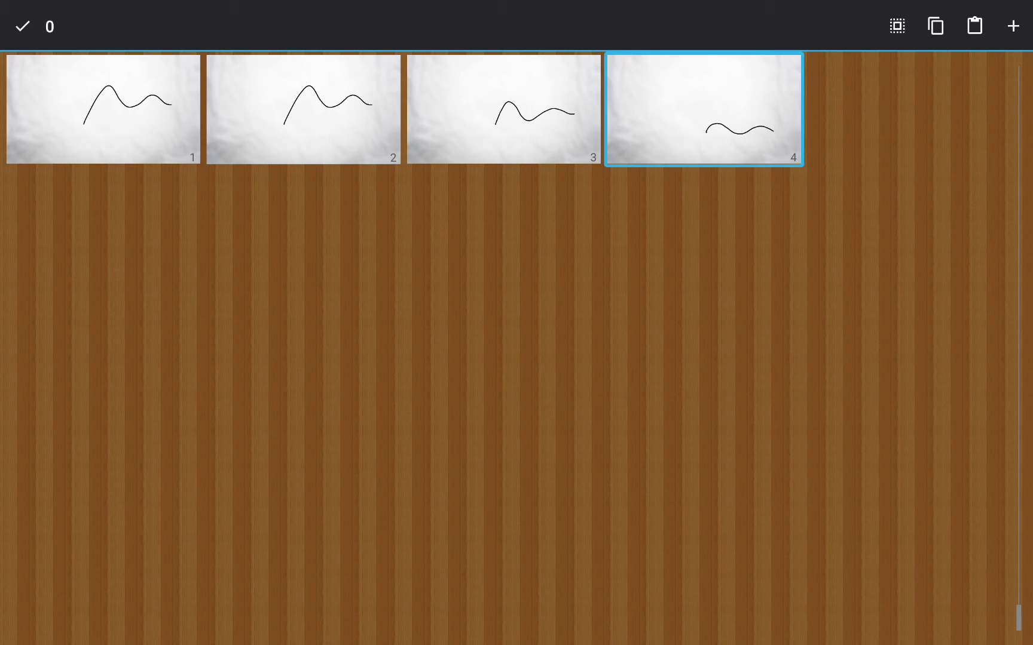
{"action": "key", "text": "Escape"}
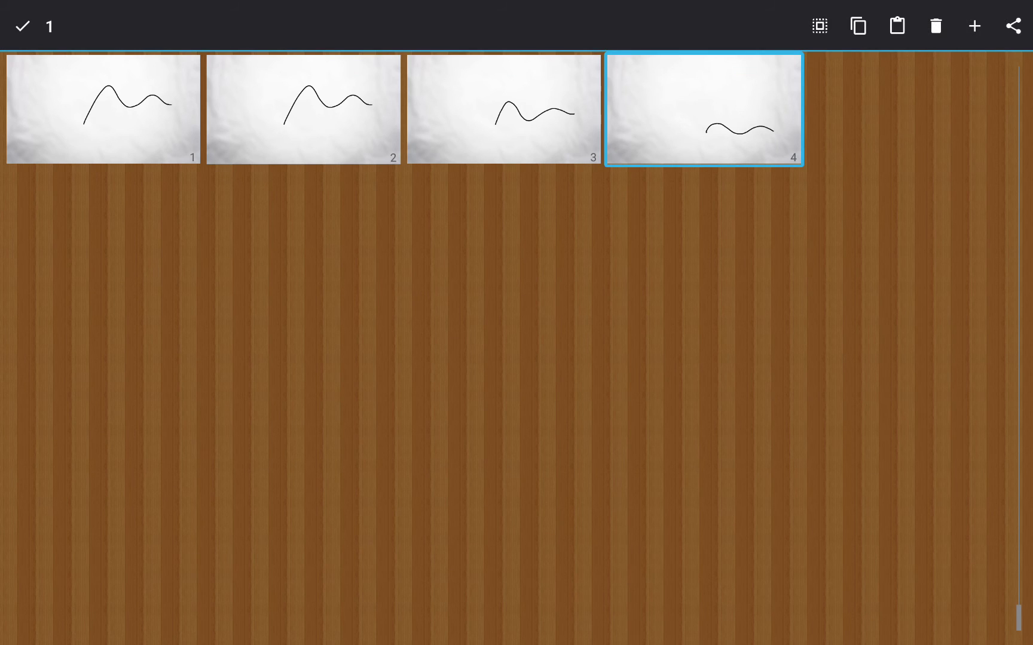
Step: Duplicate frame 4 directly after itself
{"action": "mouse_move", "coordinate": [703, 109]}
{"action": "left_mouse_down"}
{"action": "mouse_move", "coordinate": [103, 109]}
{"action": "mouse_move", "coordinate": [703, 109]}
{"action": "left_mouse_up"}
{"action": "left_click", "coordinate": [897, 26]}
{"action": "left_click", "coordinate": [901, 65]}
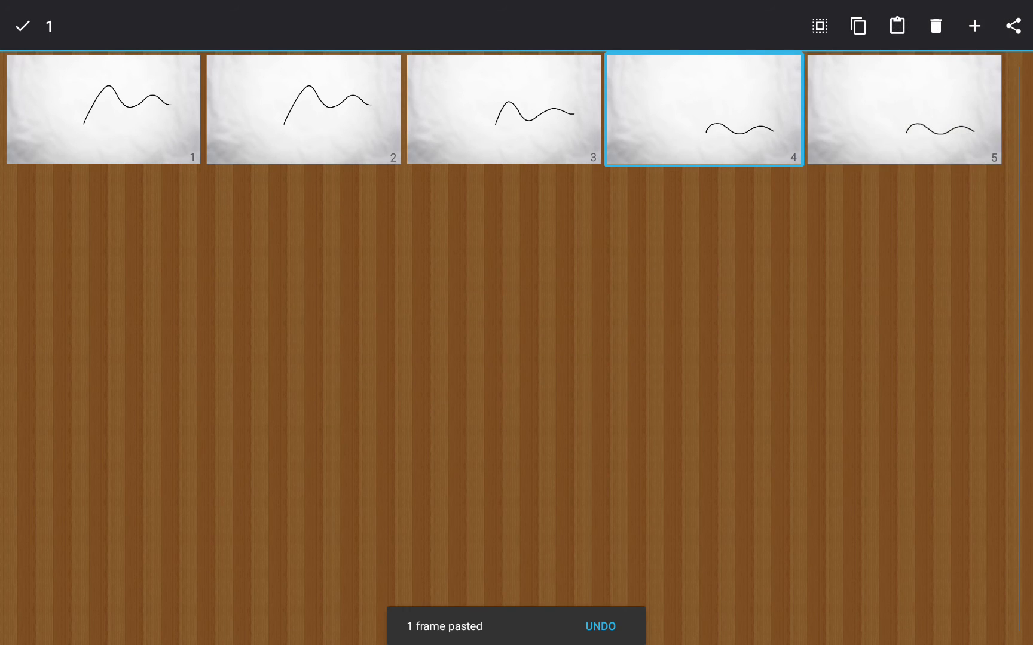
{"action": "left_click", "coordinate": [703, 109]}
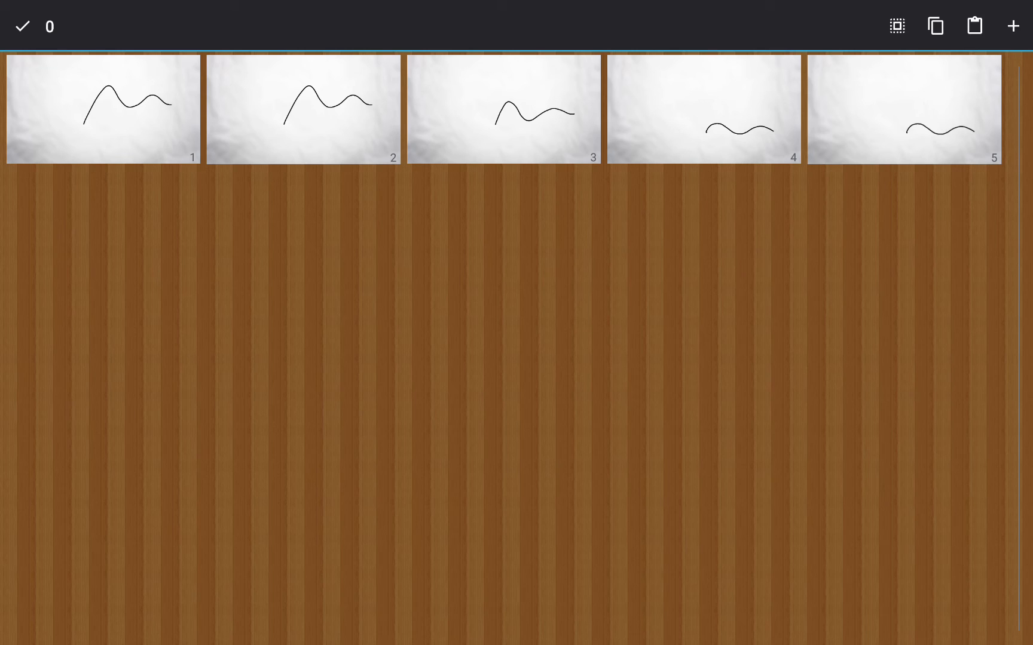
Step: Paste frames 1–4 after the existing frames three times, then return to drawing
{"action": "left_click", "coordinate": [103, 109]}
{"action": "left_click", "coordinate": [303, 109]}
{"action": "left_click", "coordinate": [504, 109]}
{"action": "left_click", "coordinate": [703, 109]}
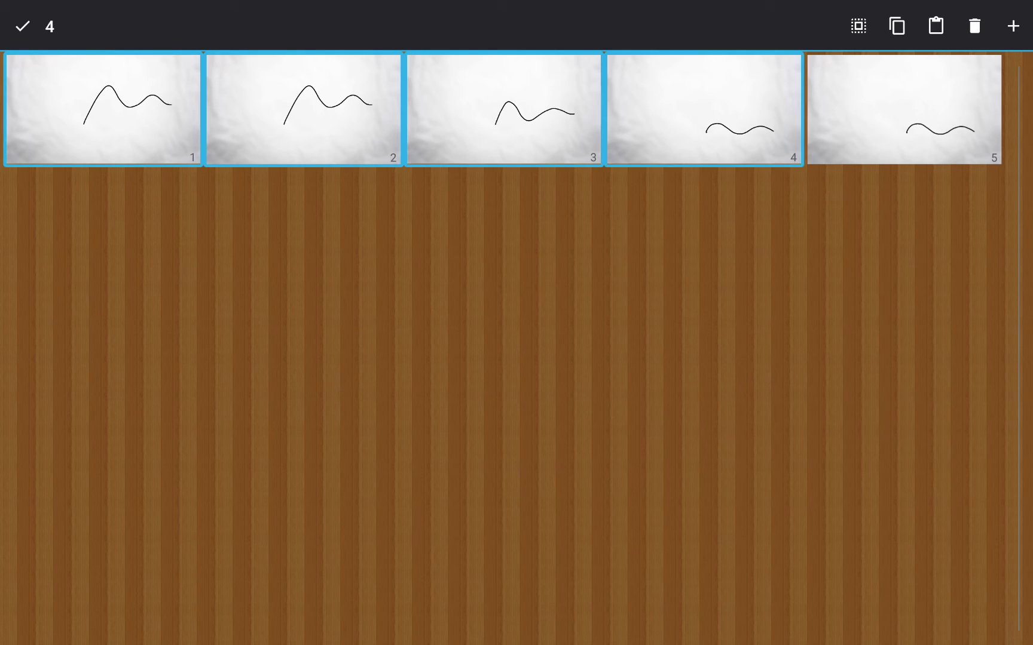
{"action": "left_click", "coordinate": [935, 26]}
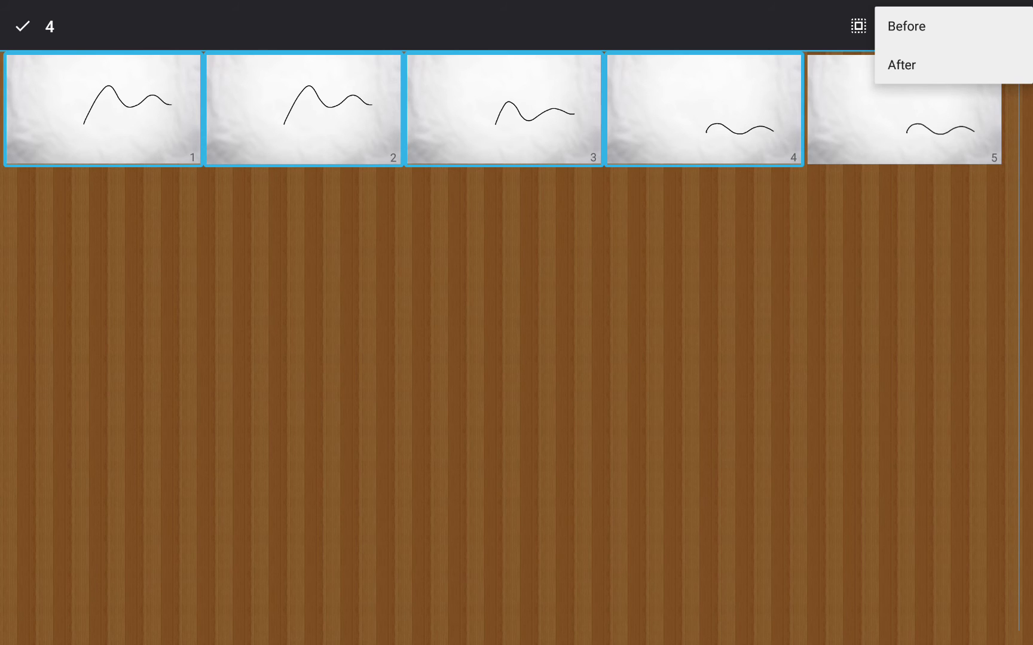
{"action": "left_click", "coordinate": [901, 64]}
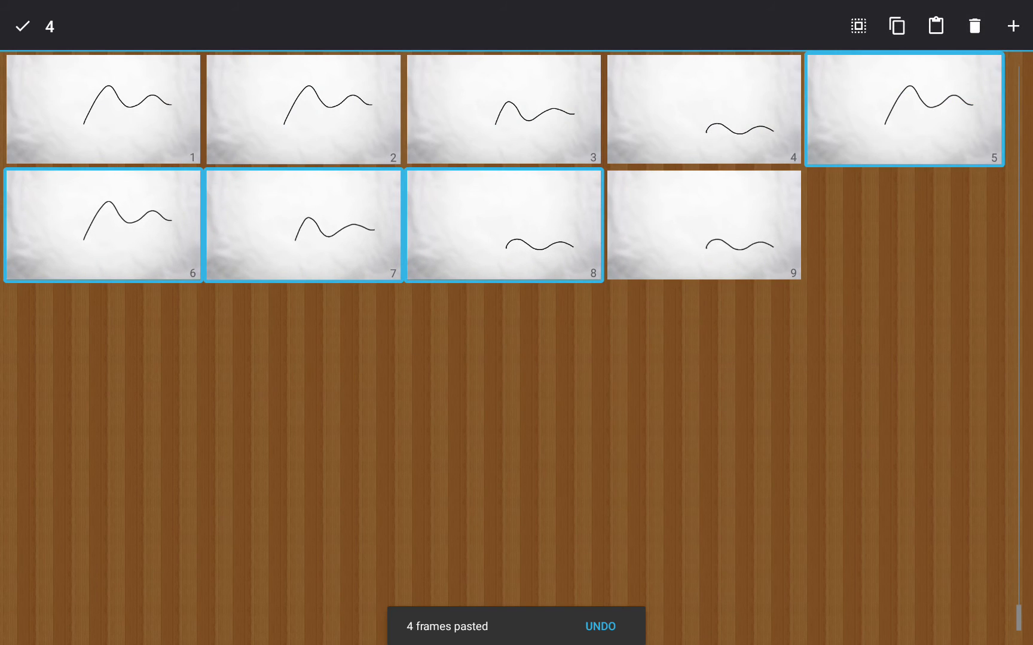
{"action": "left_click", "coordinate": [936, 26]}
{"action": "left_click", "coordinate": [901, 65]}
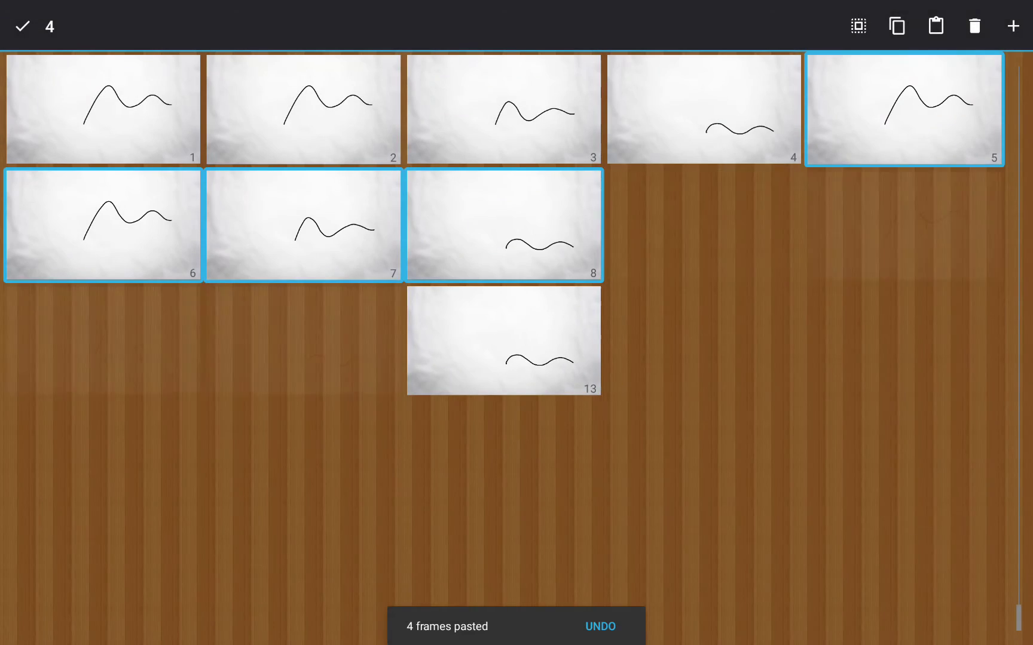
{"action": "left_click", "coordinate": [935, 26]}
{"action": "left_click", "coordinate": [901, 64]}
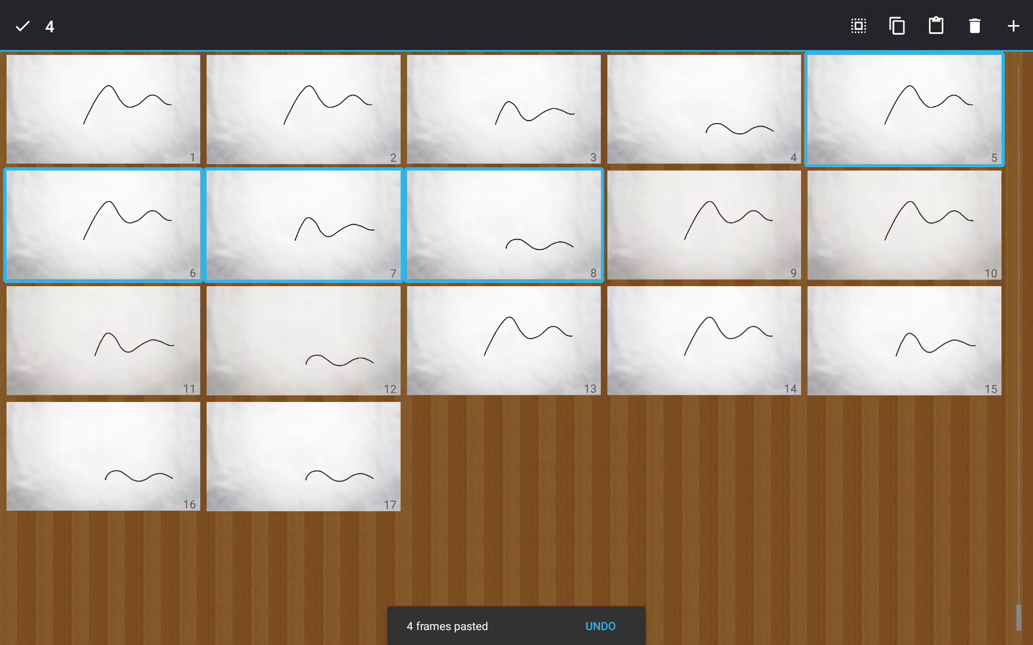
{"action": "left_click", "coordinate": [22, 26]}
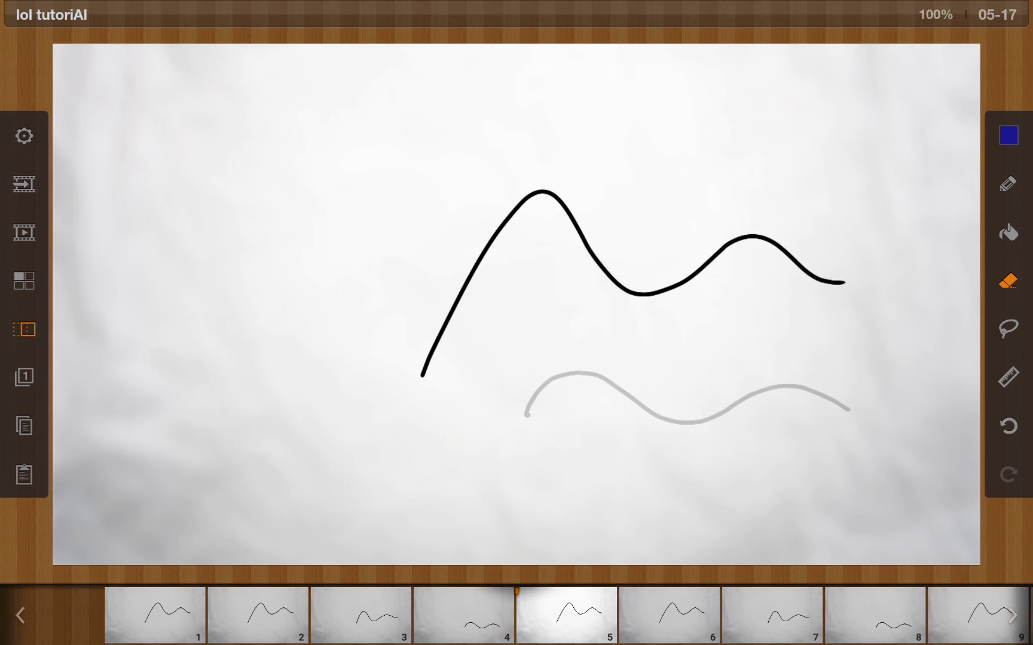
Step: Scrub the filmstrip through frames 1 to 17, then play and stop the loop
{"action": "left_click", "coordinate": [156, 615]}
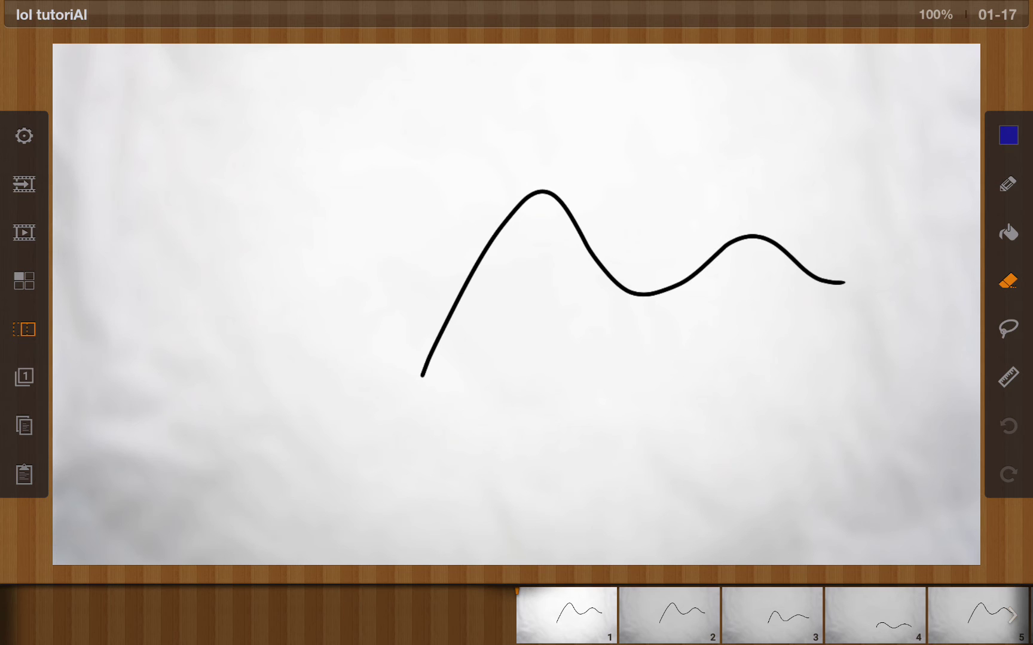
{"action": "left_click", "coordinate": [669, 616]}
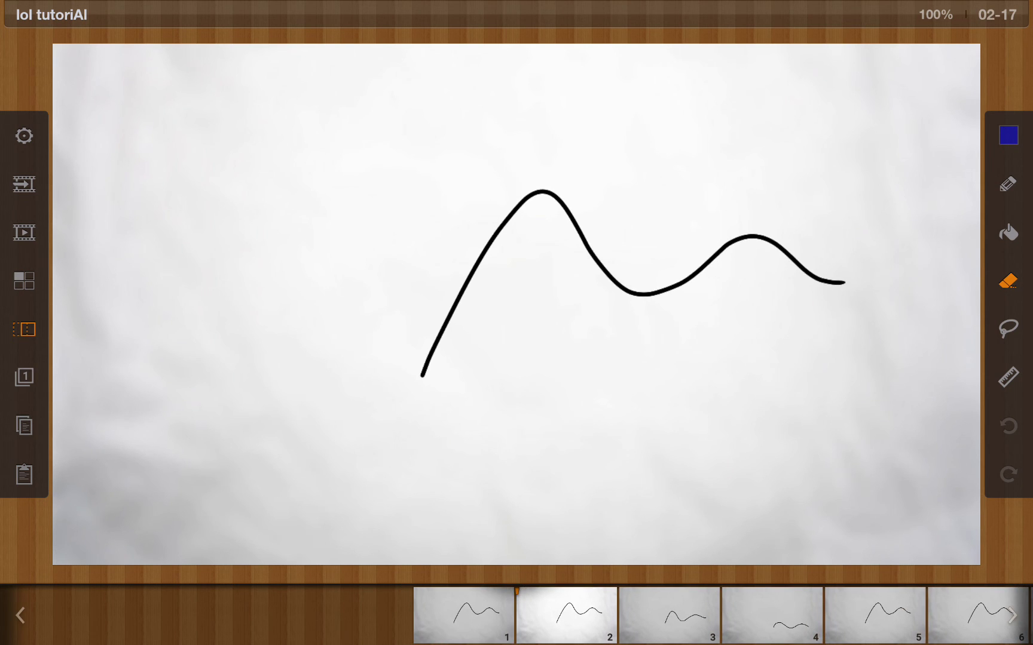
{"action": "left_click", "coordinate": [464, 616]}
{"action": "left_click_drag", "start_coordinate": [873, 616], "coordinate": [179, 615]}
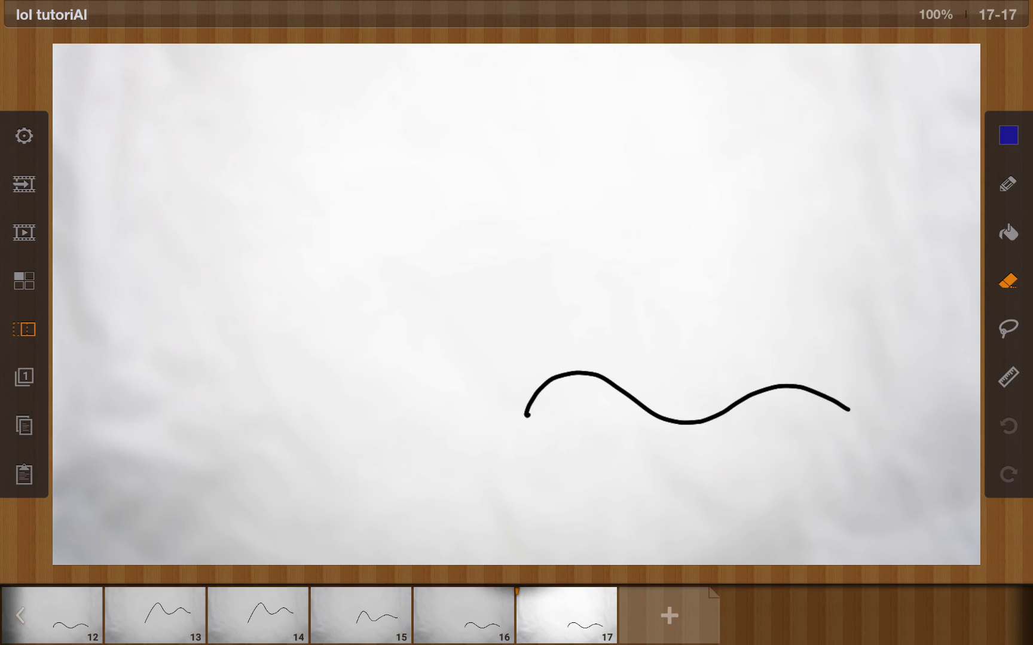
{"action": "left_click", "coordinate": [21, 615]}
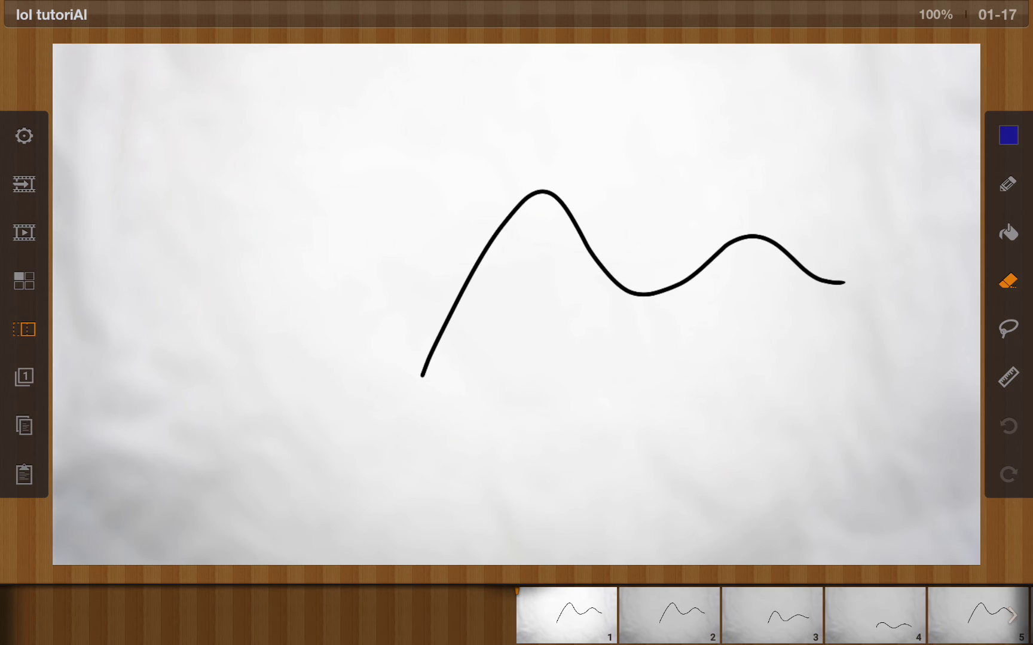
{"action": "left_click", "coordinate": [23, 232]}
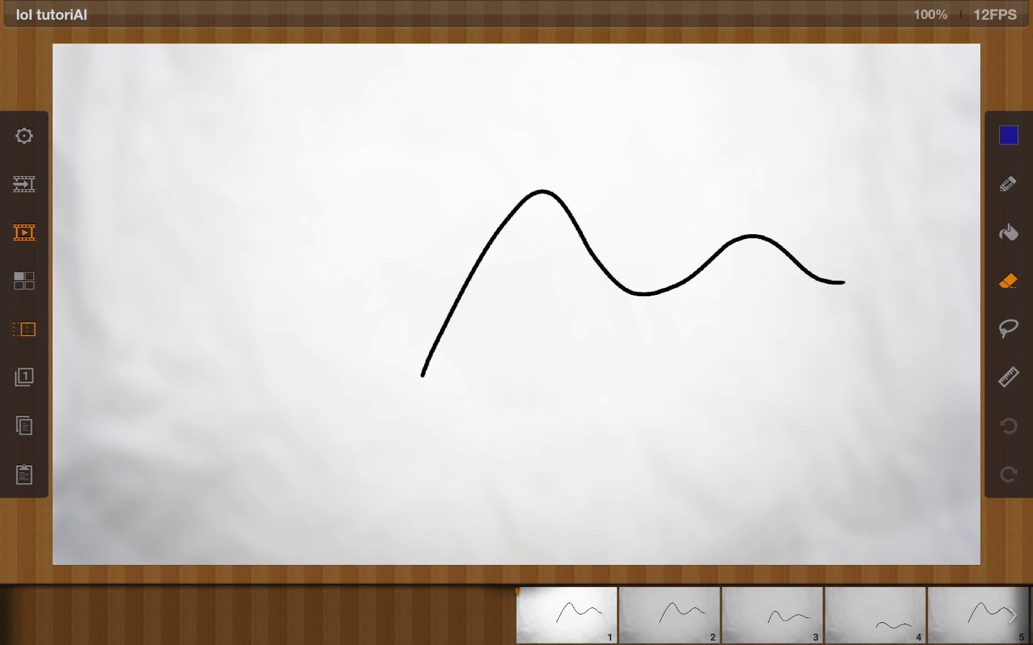
{"action": "left_click", "coordinate": [24, 232]}
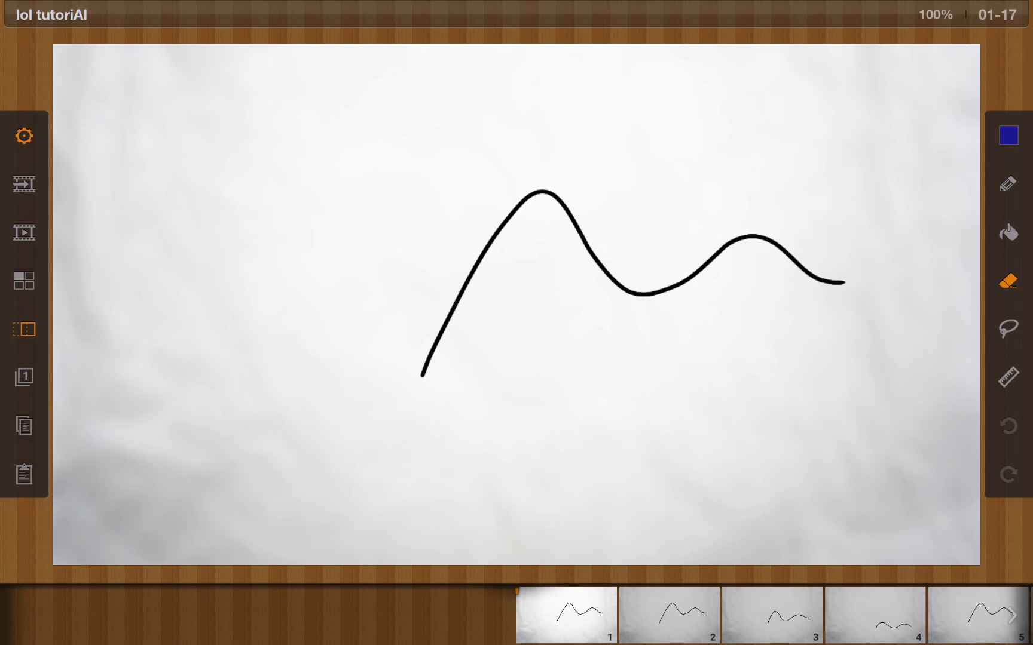
Step: Save a faster frame rate in the project settings and preview the playback
{"action": "left_click", "coordinate": [24, 135]}
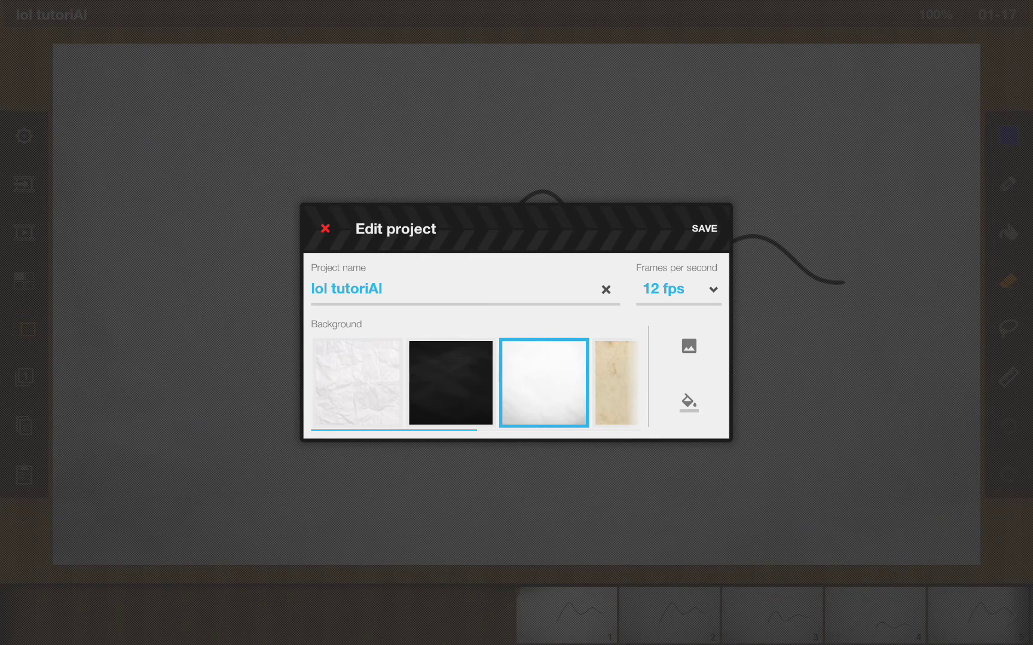
{"action": "left_click", "coordinate": [682, 289]}
{"action": "scroll", "coordinate": [678, 460], "scroll_direction": "down", "scroll_amount": 3}
{"action": "scroll", "coordinate": [678, 460], "scroll_direction": "down", "scroll_amount": 3}
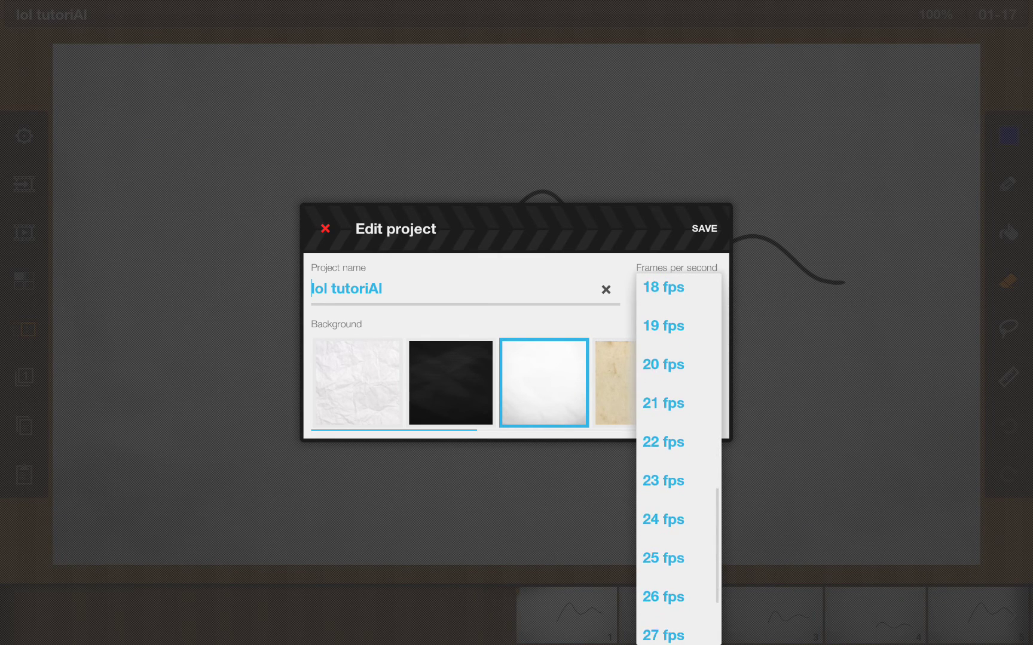
{"action": "scroll", "coordinate": [678, 460], "scroll_direction": "down", "scroll_amount": 3}
{"action": "left_click", "coordinate": [663, 626]}
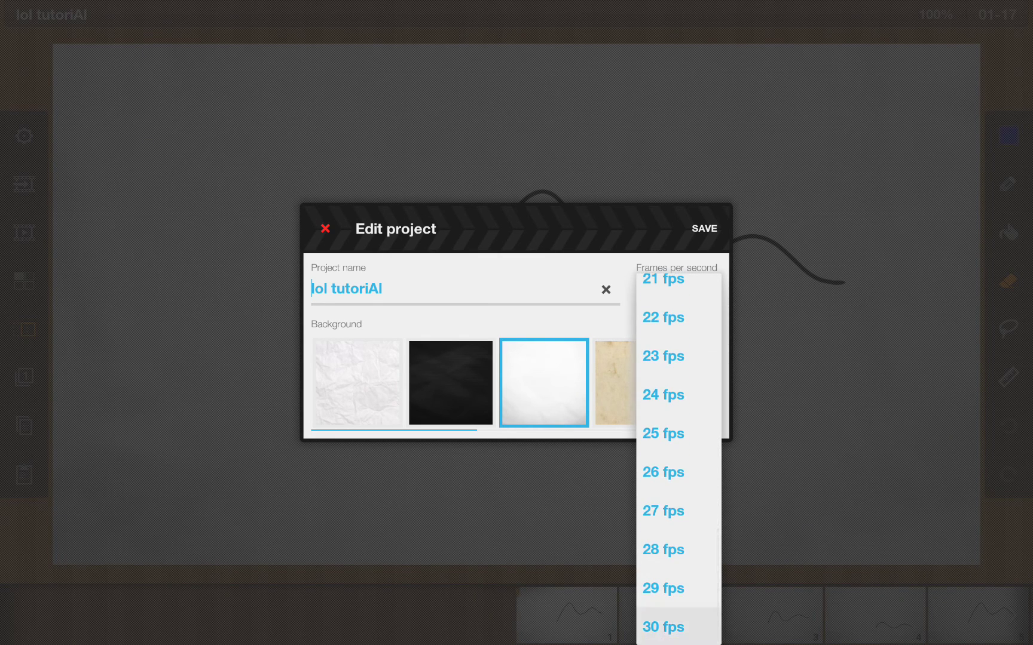
{"action": "left_click", "coordinate": [704, 228]}
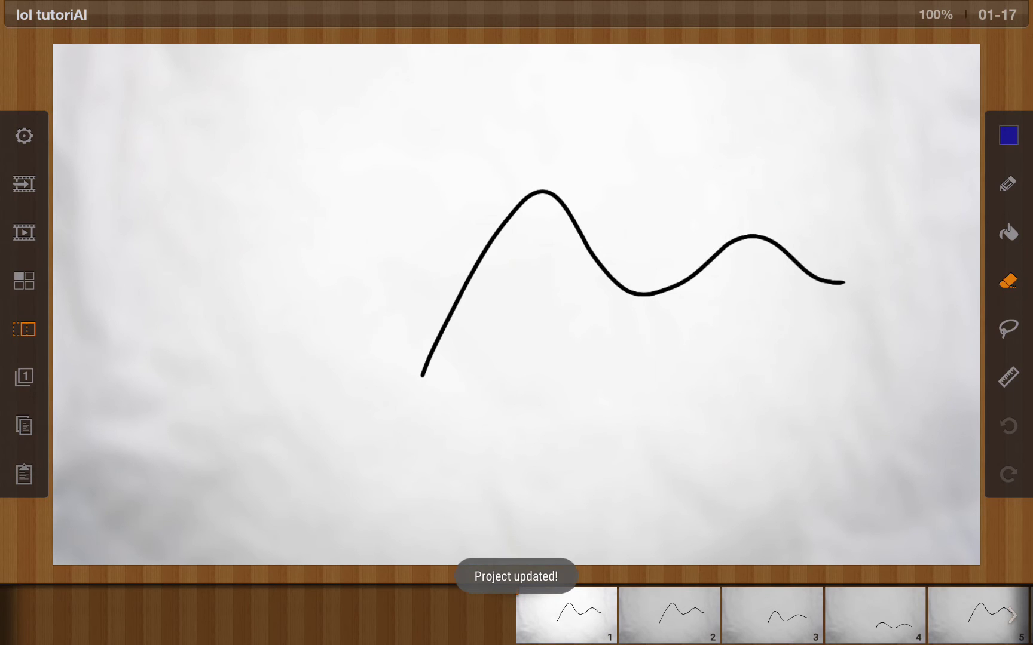
{"action": "left_click", "coordinate": [24, 232]}
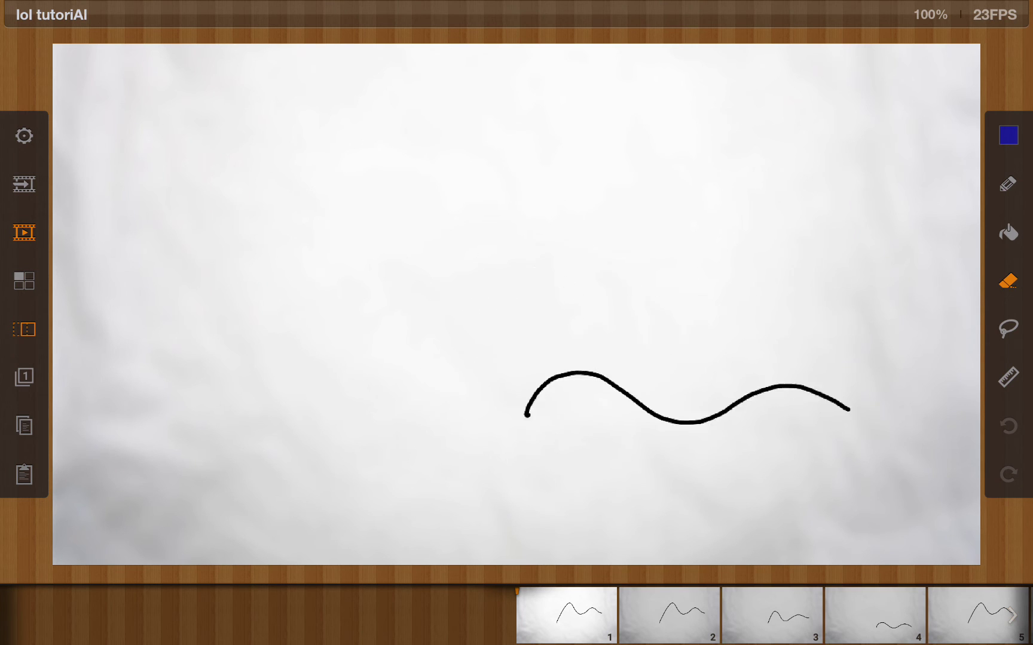
{"action": "left_click", "coordinate": [24, 233]}
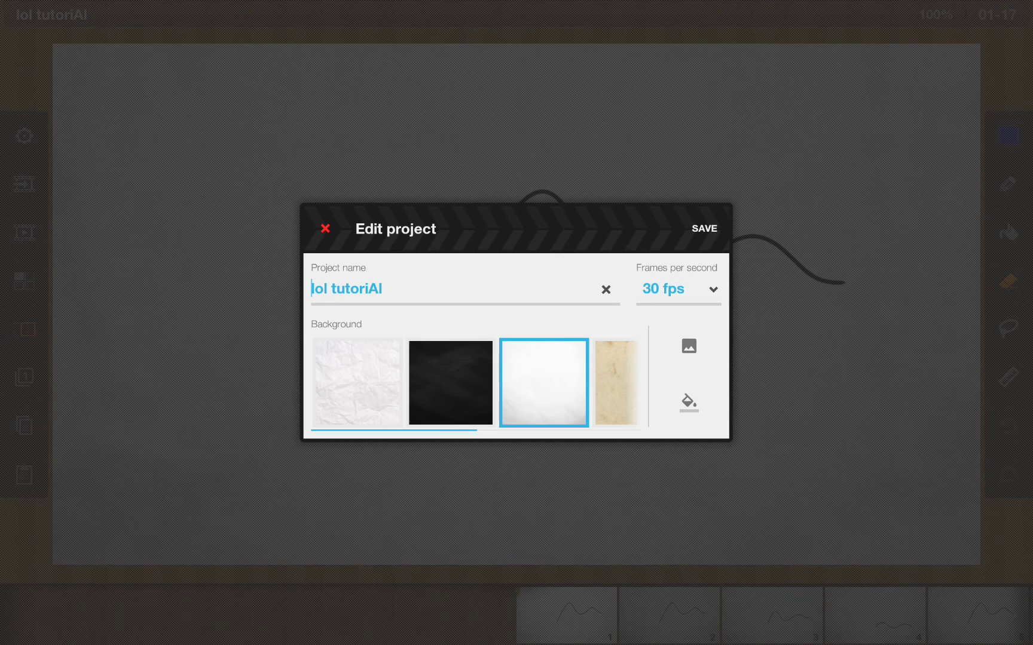
Step: Set the frame rate to 1 fps, save, and preview the loop
{"action": "left_click", "coordinate": [678, 289]}
{"action": "scroll", "coordinate": [678, 460], "scroll_direction": "up", "scroll_amount": 10}
{"action": "scroll", "coordinate": [678, 461], "scroll_direction": "up", "scroll_amount": 2}
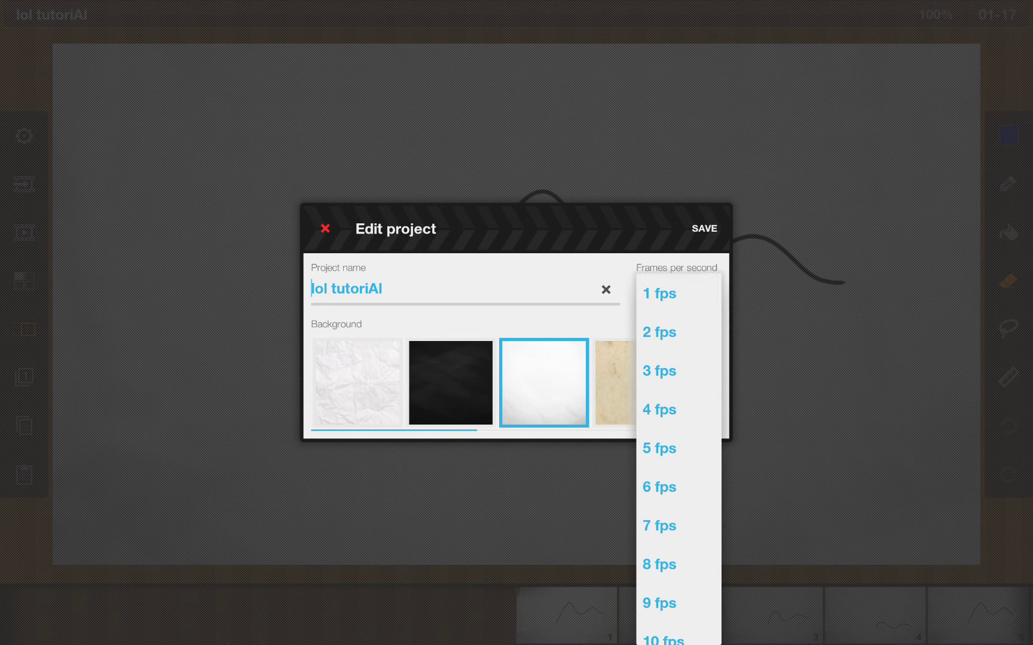
{"action": "left_click", "coordinate": [660, 294]}
{"action": "left_click", "coordinate": [704, 229]}
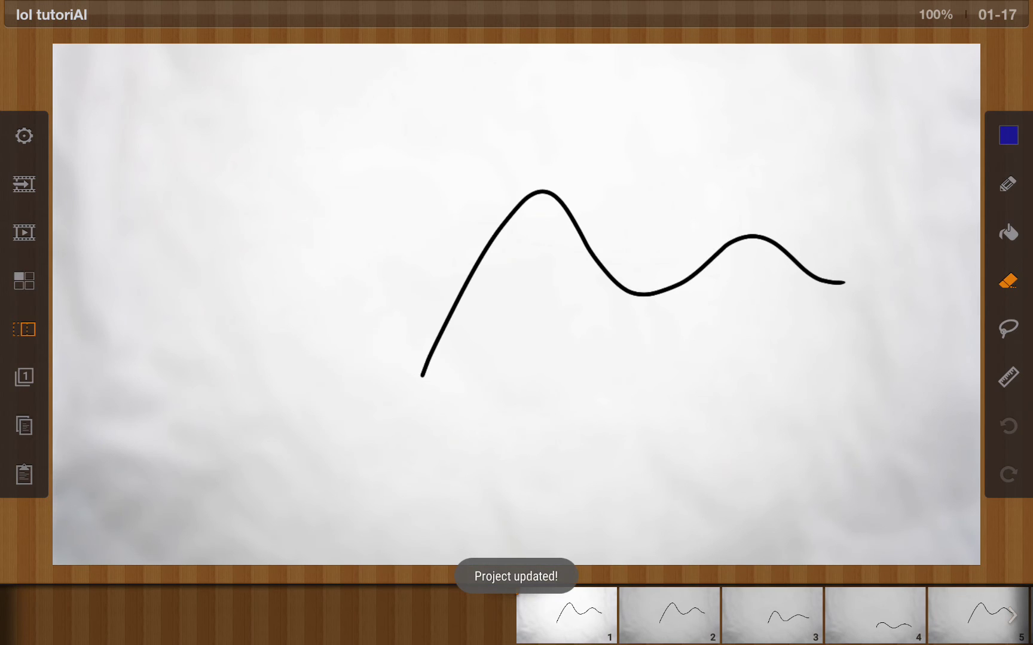
{"action": "left_click", "coordinate": [24, 232]}
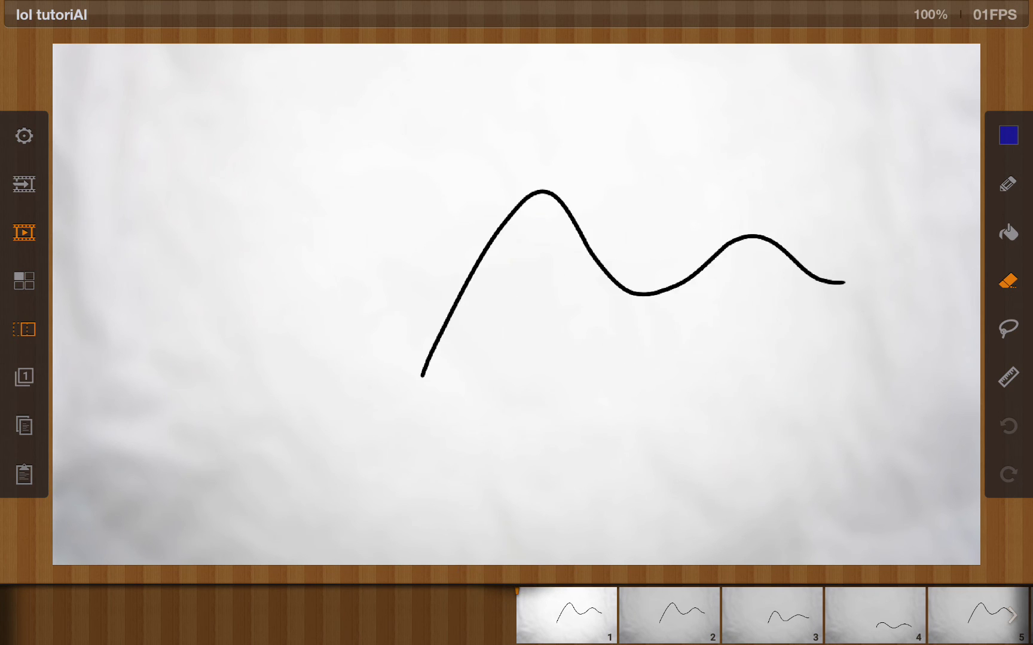
{"action": "key", "text": "space"}
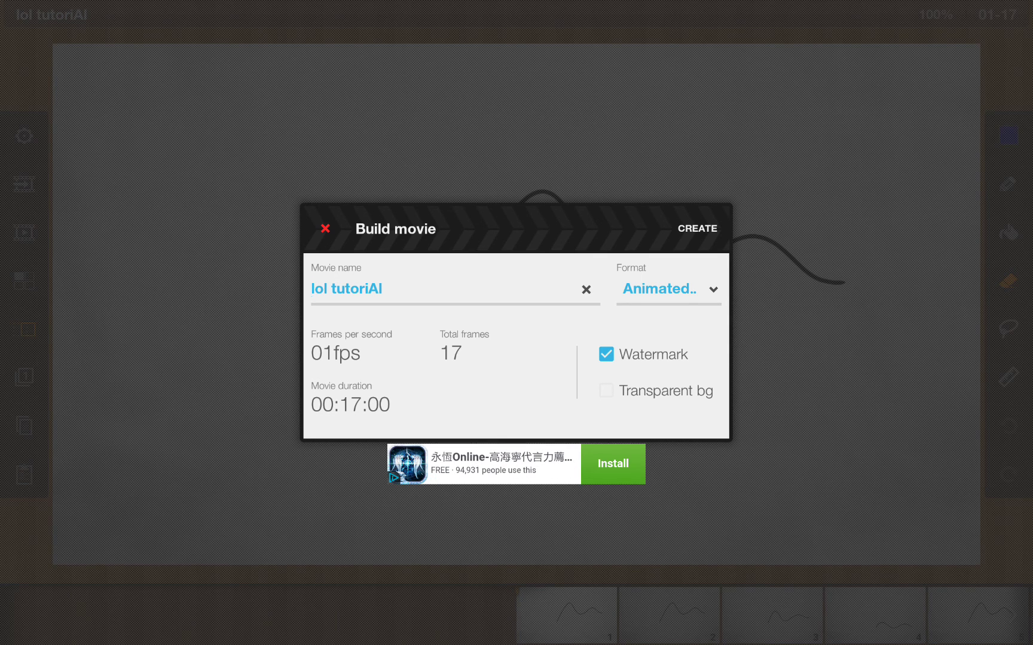
Step: Save the 'lol tutoriAl' frame rate as 12 fps and reopen Build movie
{"action": "left_click", "coordinate": [325, 228]}
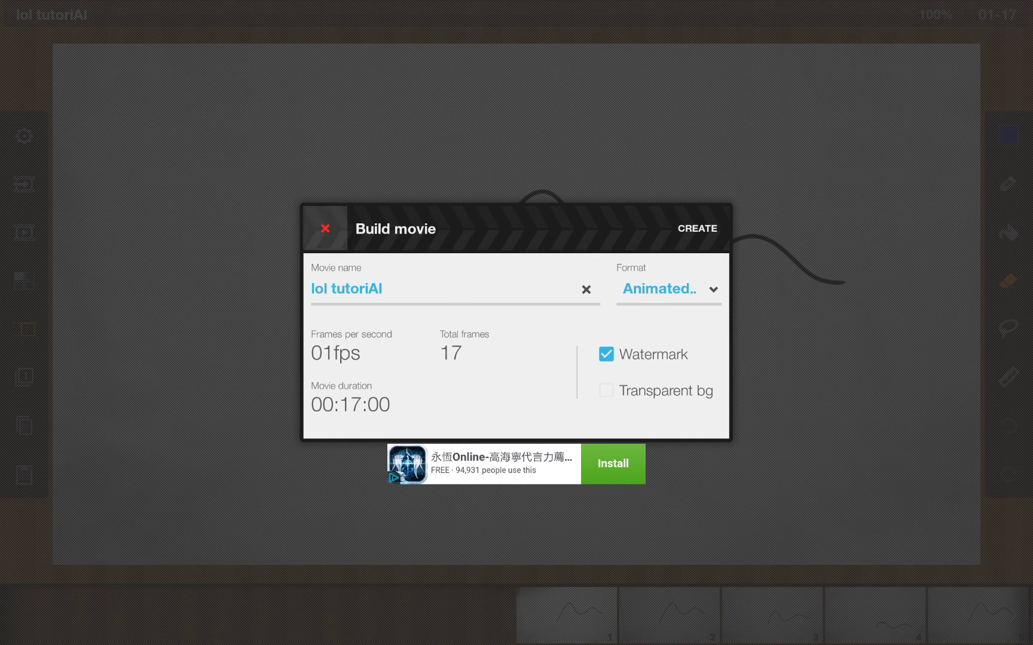
{"action": "left_click", "coordinate": [24, 136]}
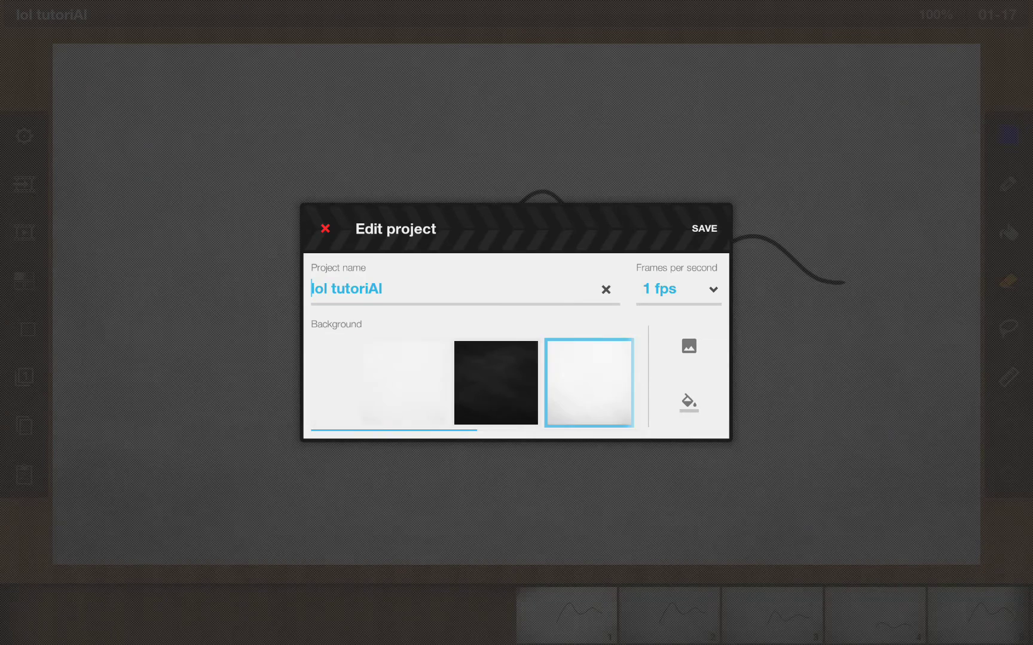
{"action": "scroll", "coordinate": [472, 382], "scroll_direction": "right", "scroll_amount": 2}
{"action": "left_click", "coordinate": [705, 299]}
{"action": "scroll", "coordinate": [679, 460], "scroll_direction": "down", "scroll_amount": 3}
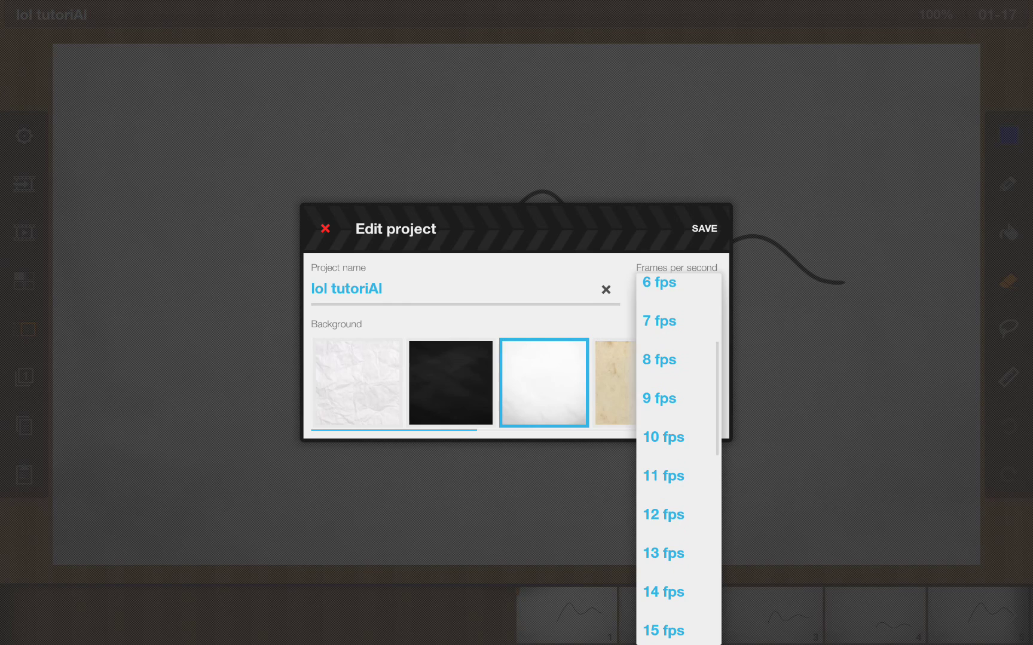
{"action": "left_click", "coordinate": [663, 518]}
{"action": "left_click", "coordinate": [704, 228]}
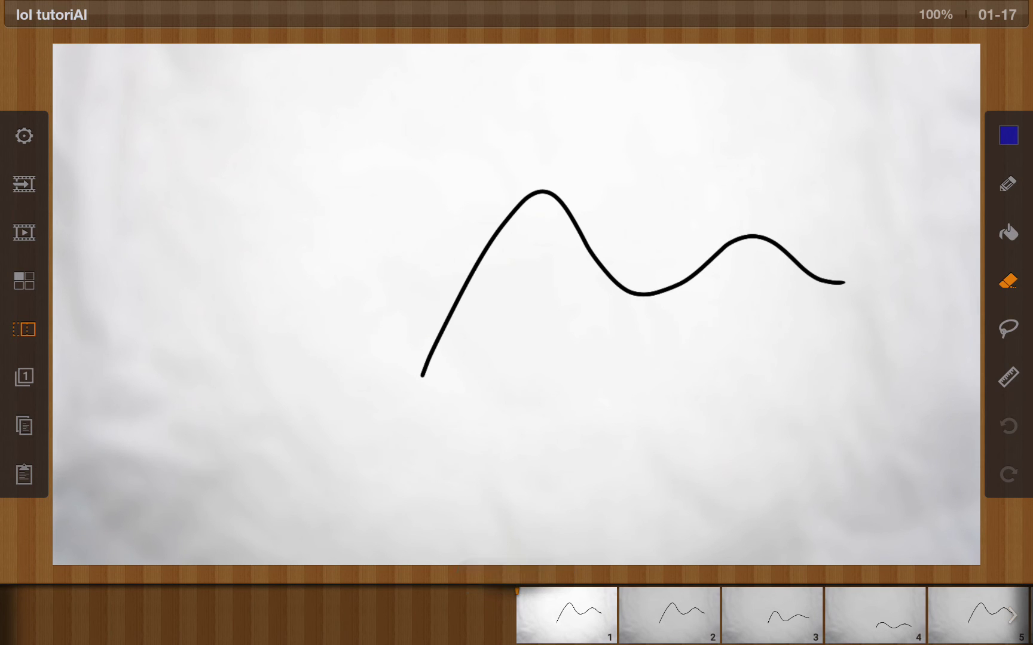
{"action": "left_click", "coordinate": [24, 231]}
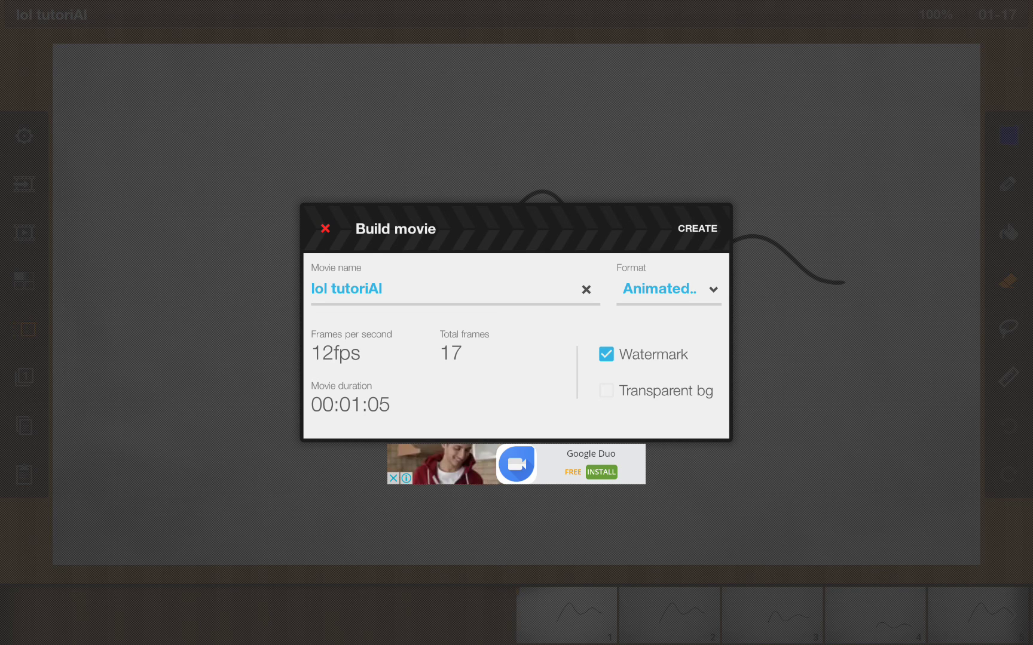
Step: Build the 12 fps movie, share it to Instagram, rebuild, then exit to the gallery
{"action": "key", "text": "Return"}
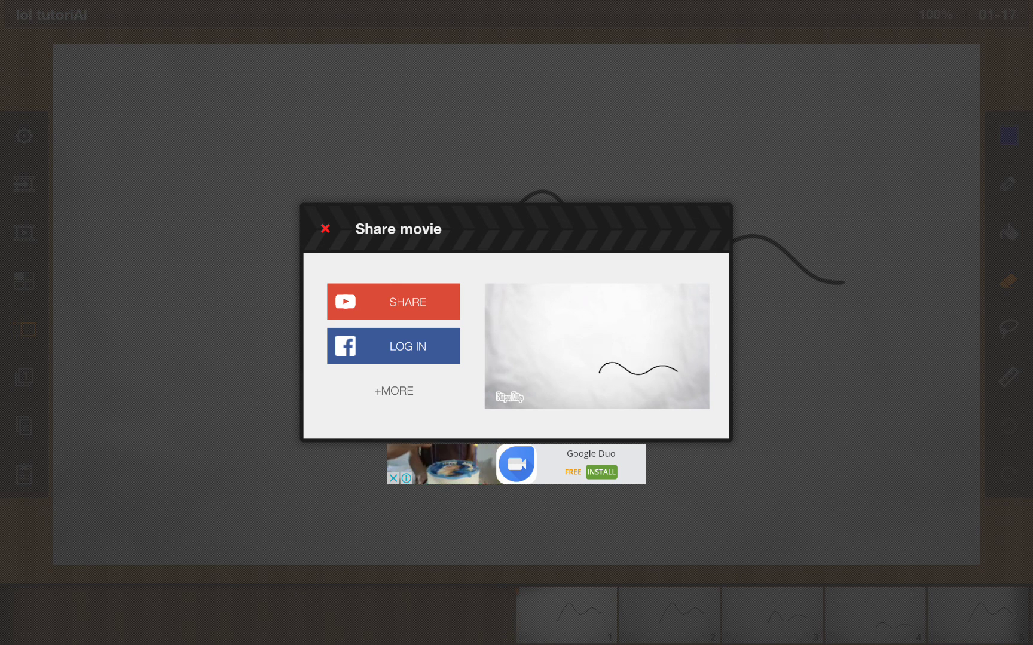
{"action": "left_click", "coordinate": [394, 390]}
{"action": "left_click", "coordinate": [394, 413]}
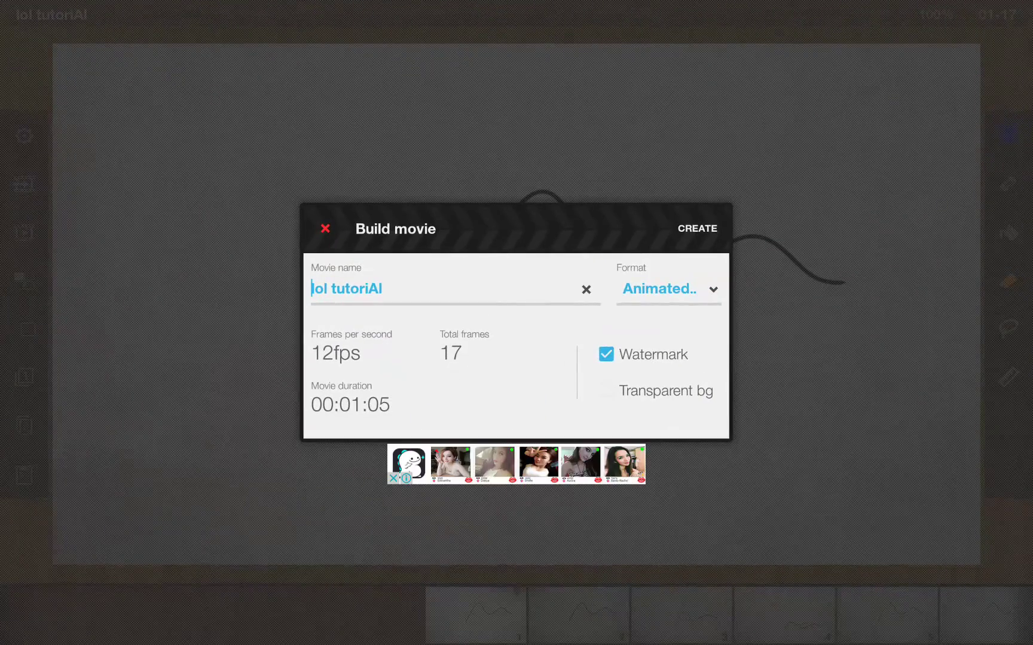
{"action": "key", "text": "Return"}
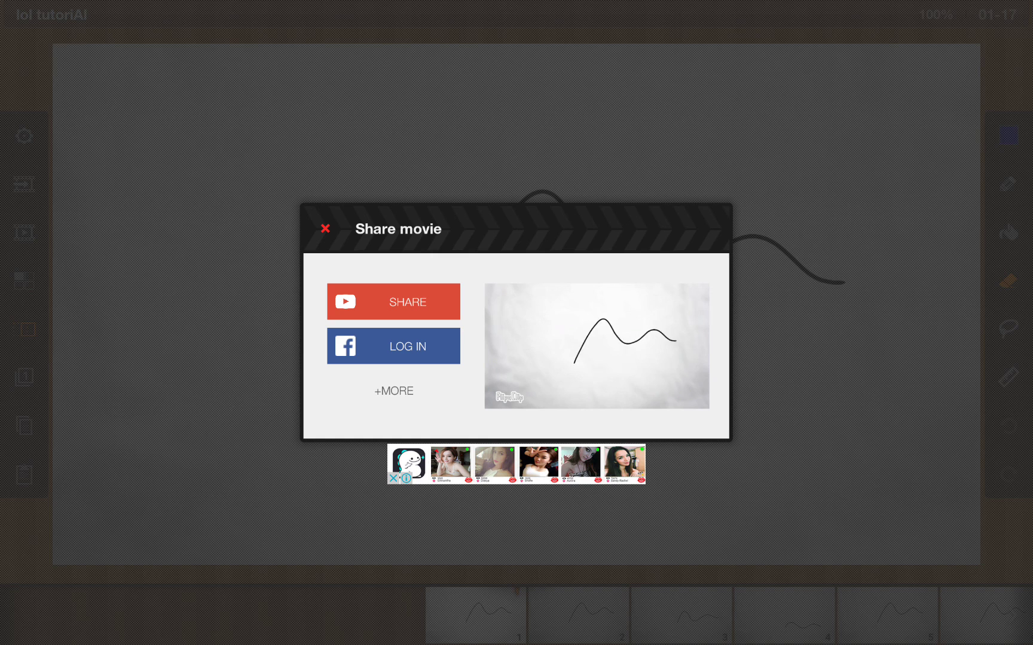
{"action": "left_click", "coordinate": [325, 229]}
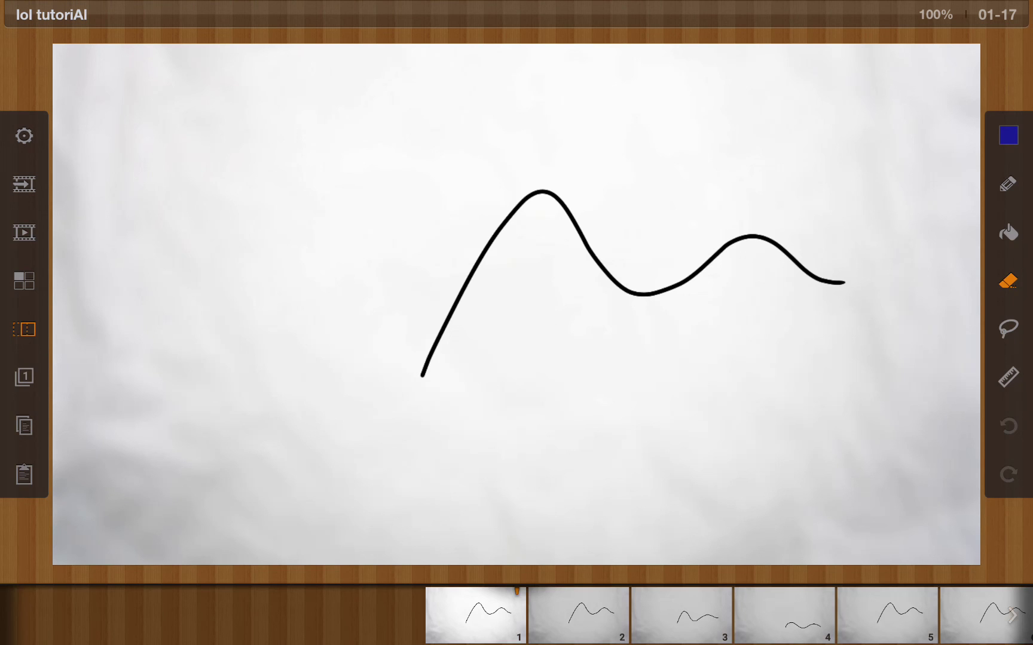
{"action": "key", "text": "Escape"}
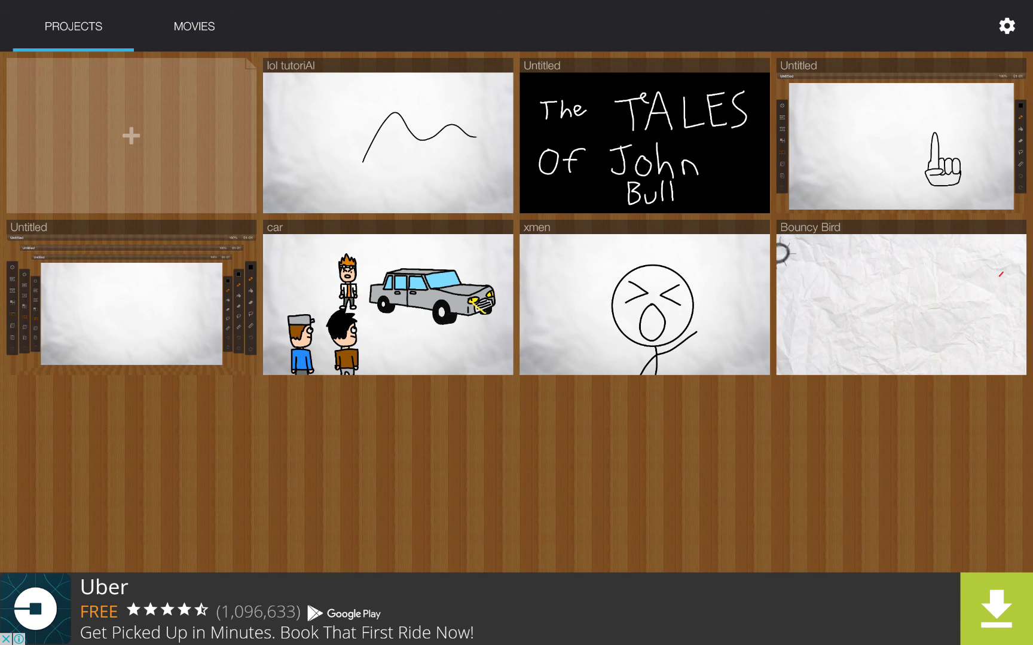
Step: Play the 'lol tutoriAl' movie from MOVIES, then reopen the 'lol tutoriAl' project
{"action": "left_click", "coordinate": [195, 26]}
{"action": "left_click", "coordinate": [132, 142]}
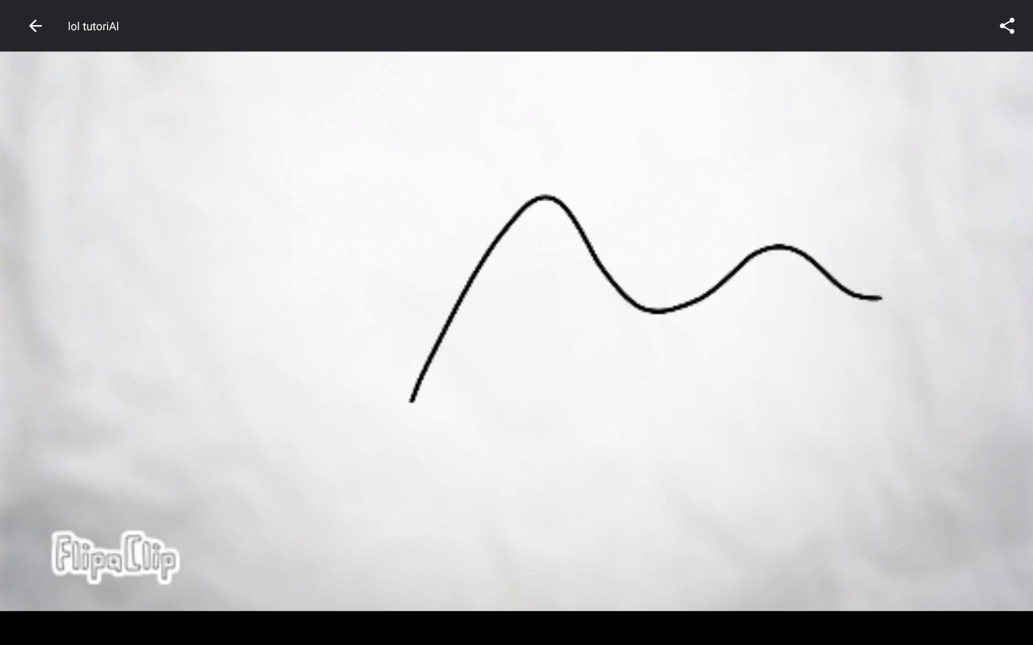
{"action": "key", "text": "Escape"}
{"action": "key", "text": "Escape"}
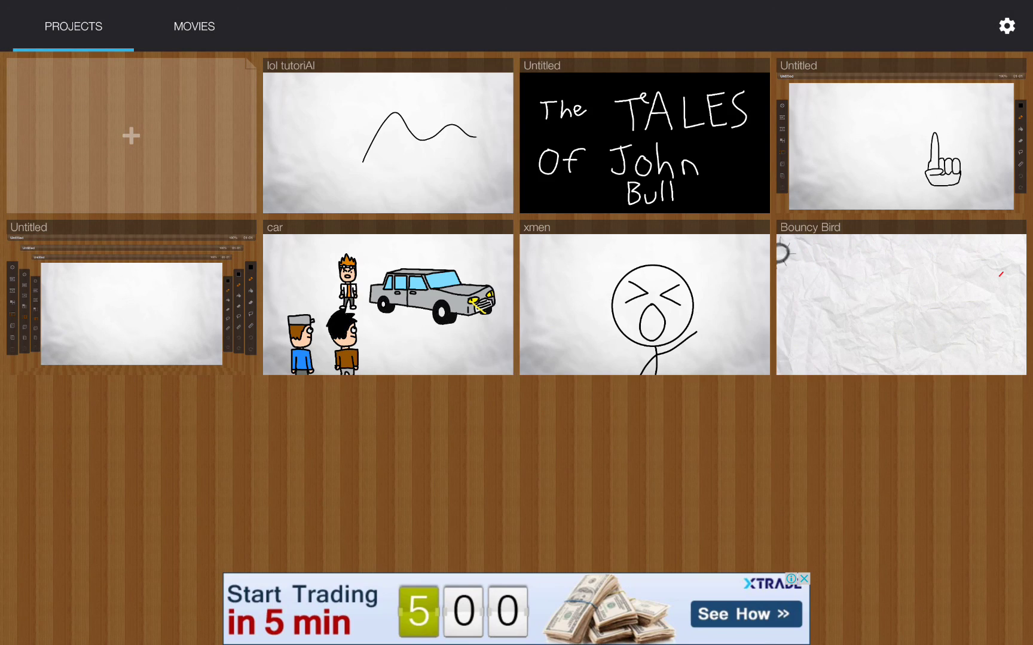
{"action": "left_click", "coordinate": [387, 143]}
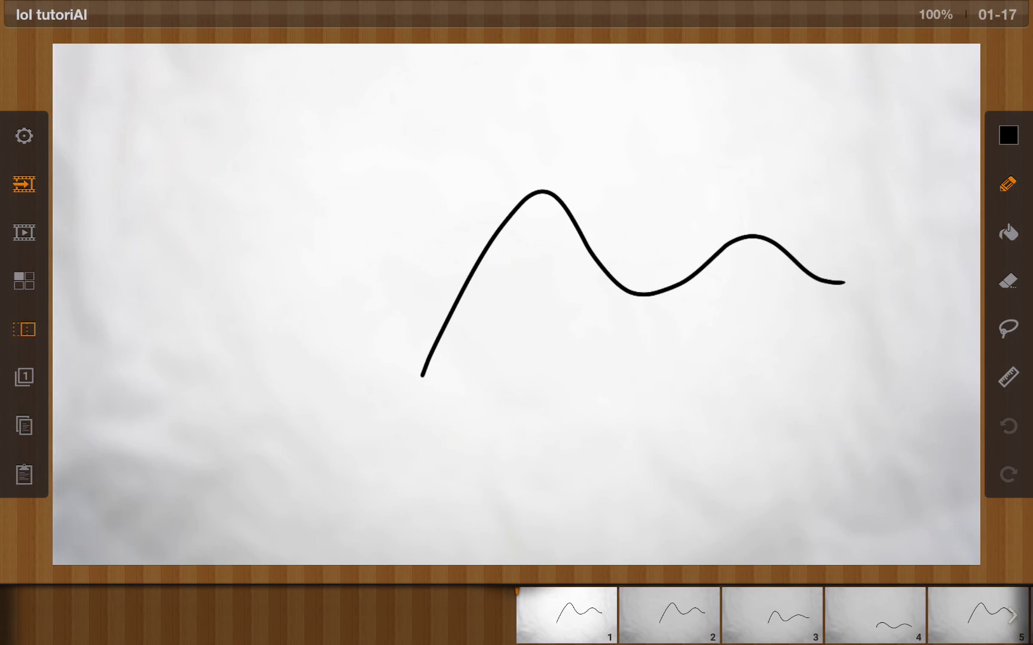
Step: Choose Video (MP4) as the Build movie format and close the panel
{"action": "left_click", "coordinate": [24, 233]}
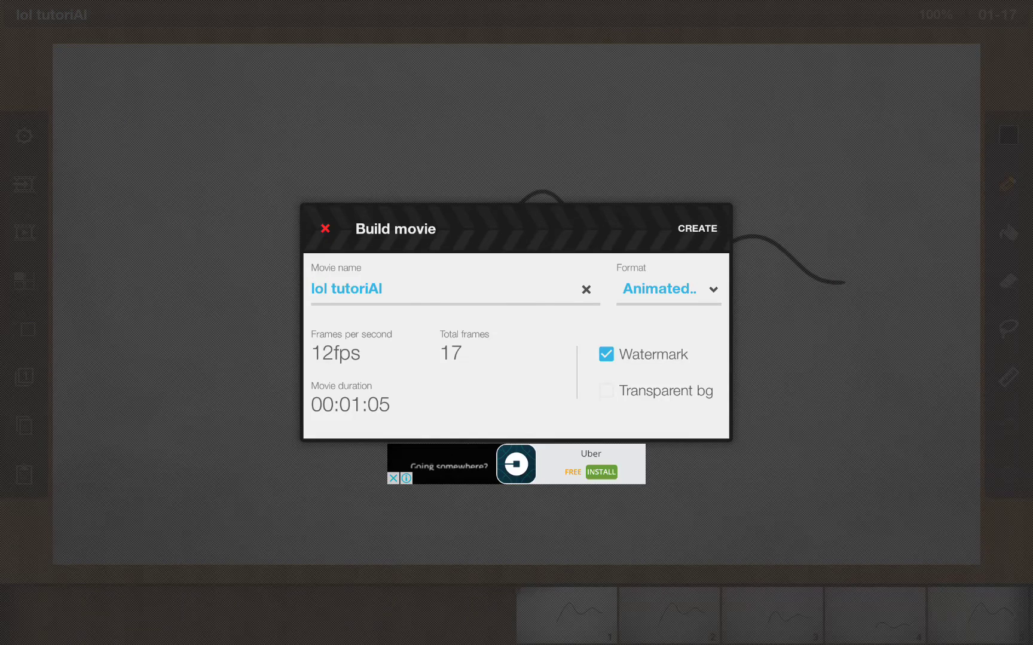
{"action": "left_click", "coordinate": [669, 289]}
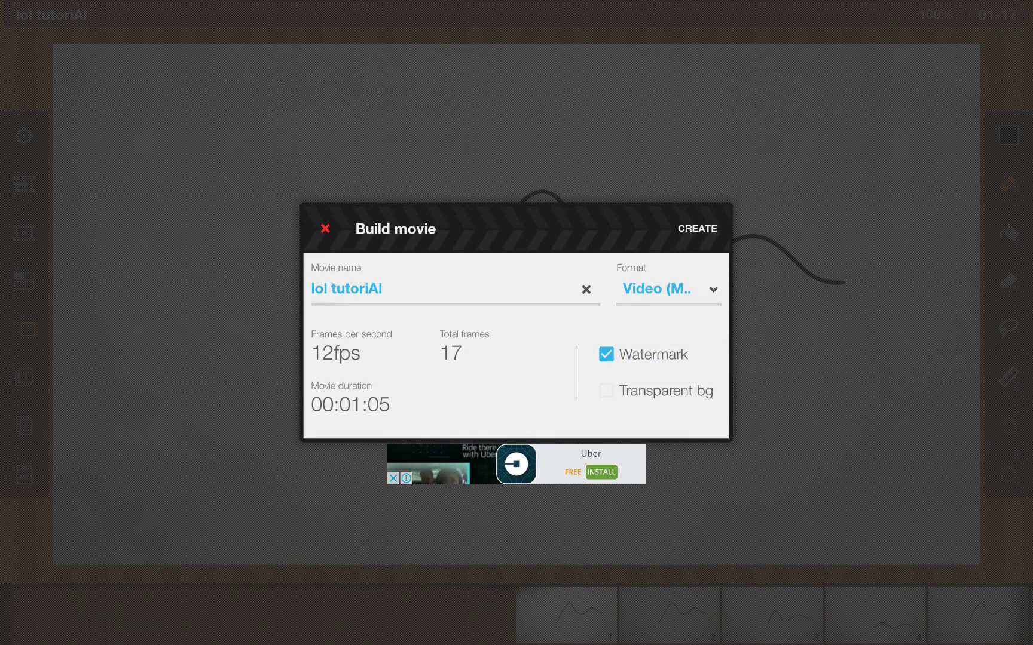
{"action": "left_click", "coordinate": [668, 289]}
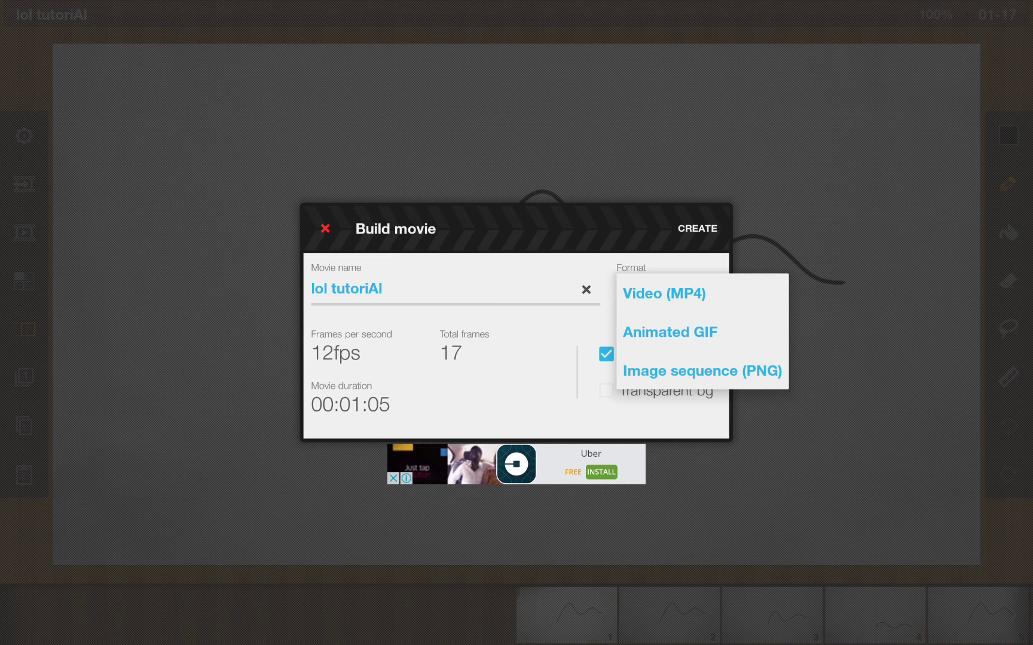
{"action": "left_click", "coordinate": [664, 293]}
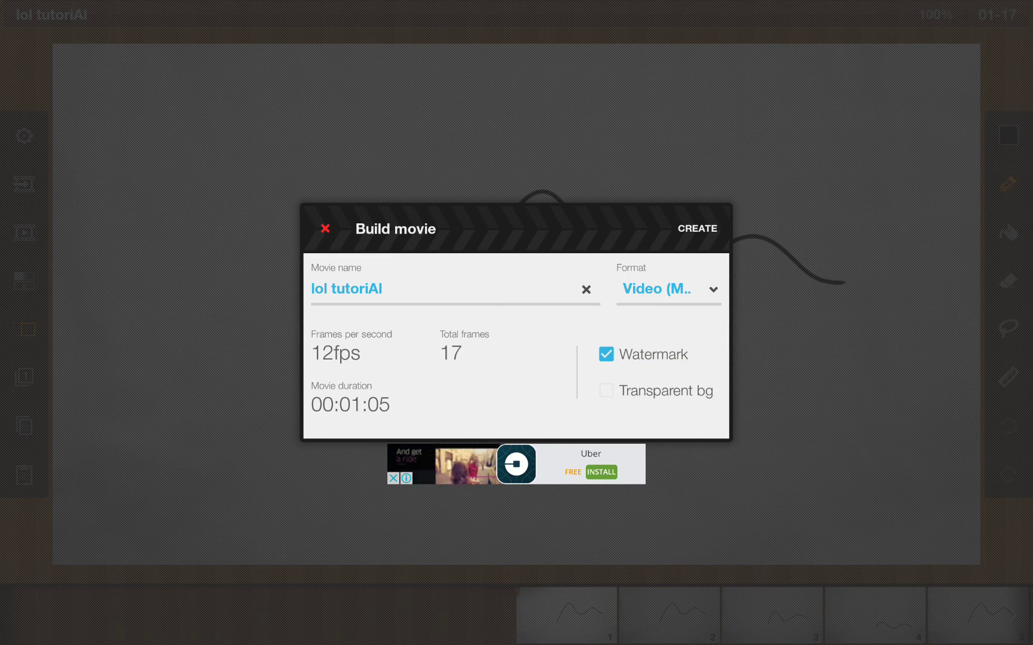
{"action": "key", "text": "Escape"}
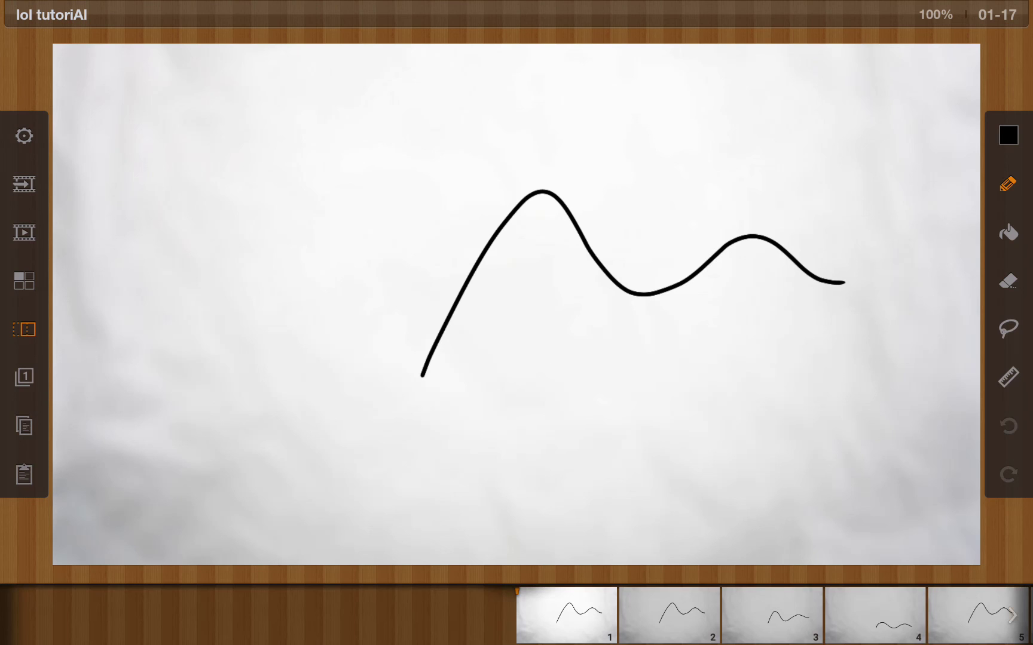
Step: Return to the projects gallery and pull down the tablet's notification shade
{"action": "key", "text": "Escape"}
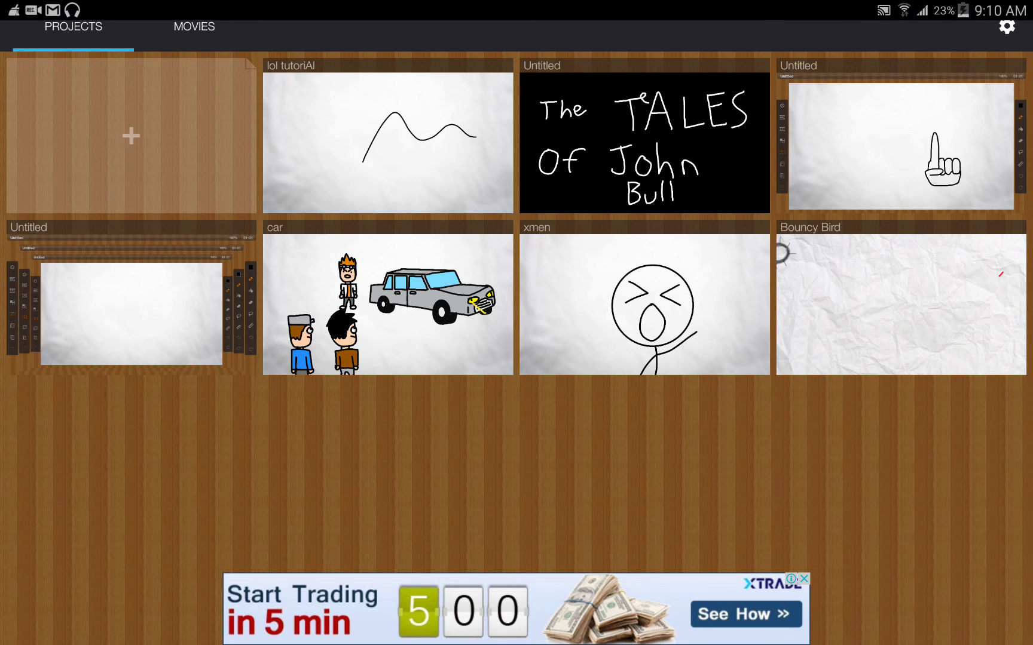
{"action": "left_click_drag", "start_coordinate": [516, 3], "coordinate": [516, 358]}
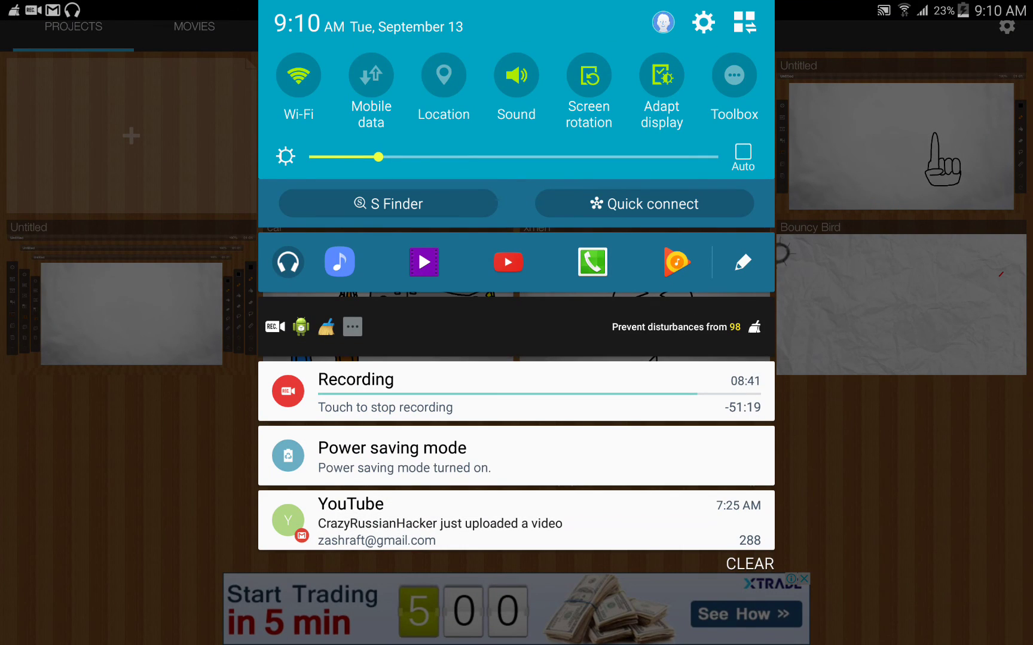